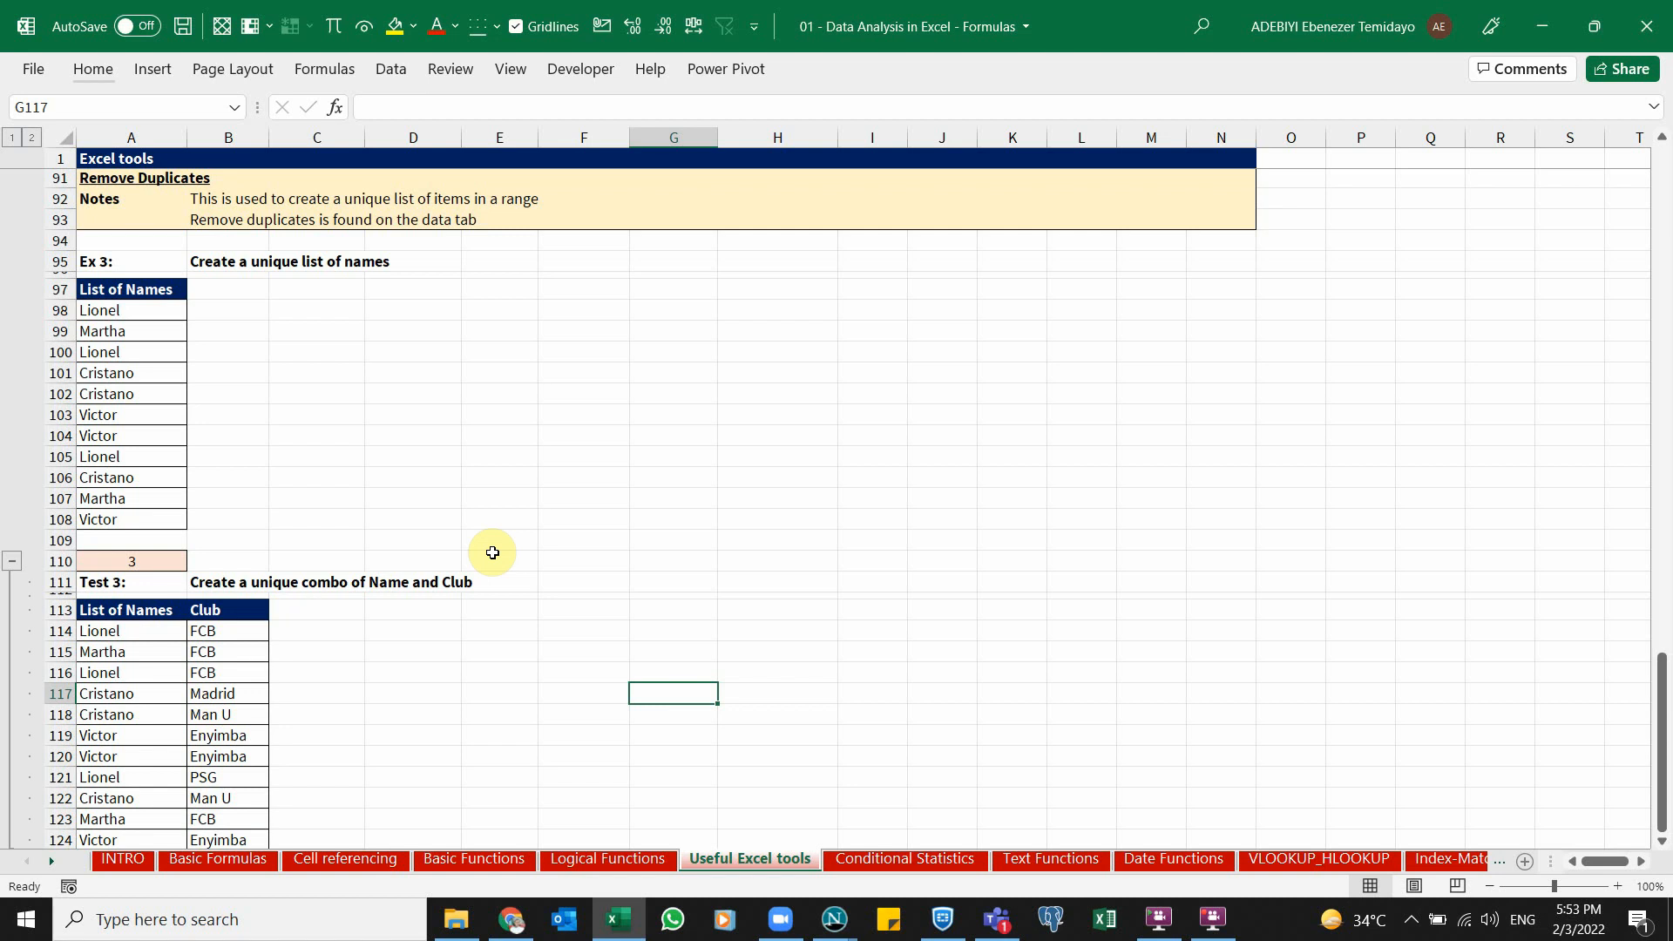
Examine the Ex 3 list of names in A98:A108 for repeated entries.
left_click(318, 559)
scroll(323, 462, "down", 2)
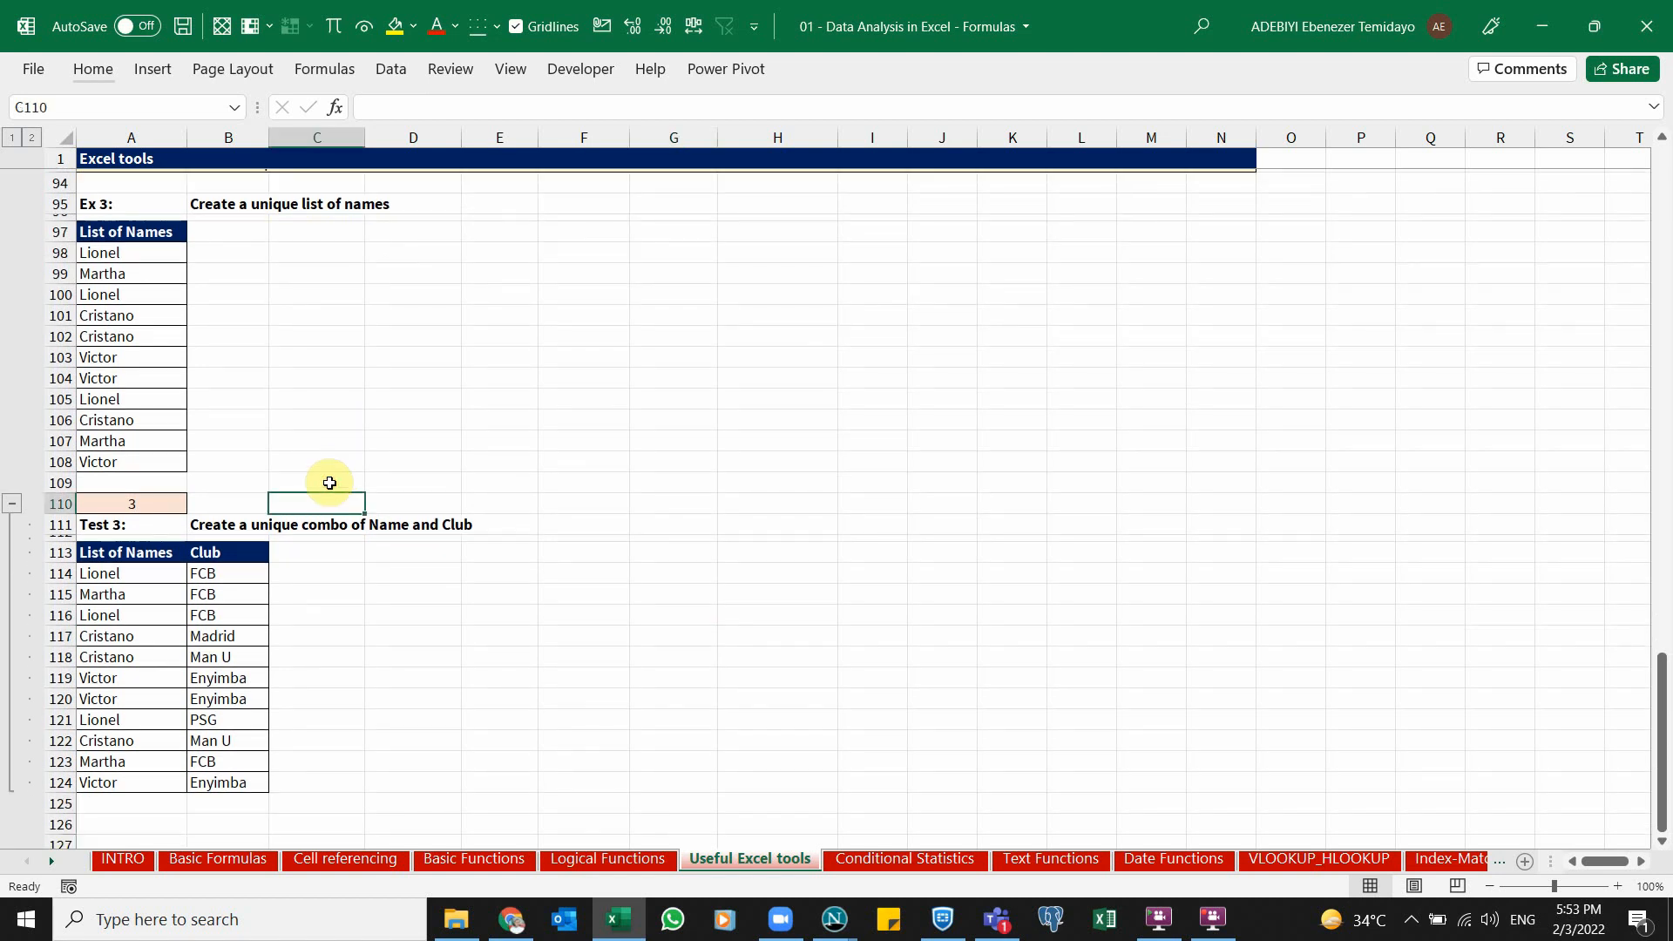
left_click(316, 433)
scroll(317, 434, "up", 1)
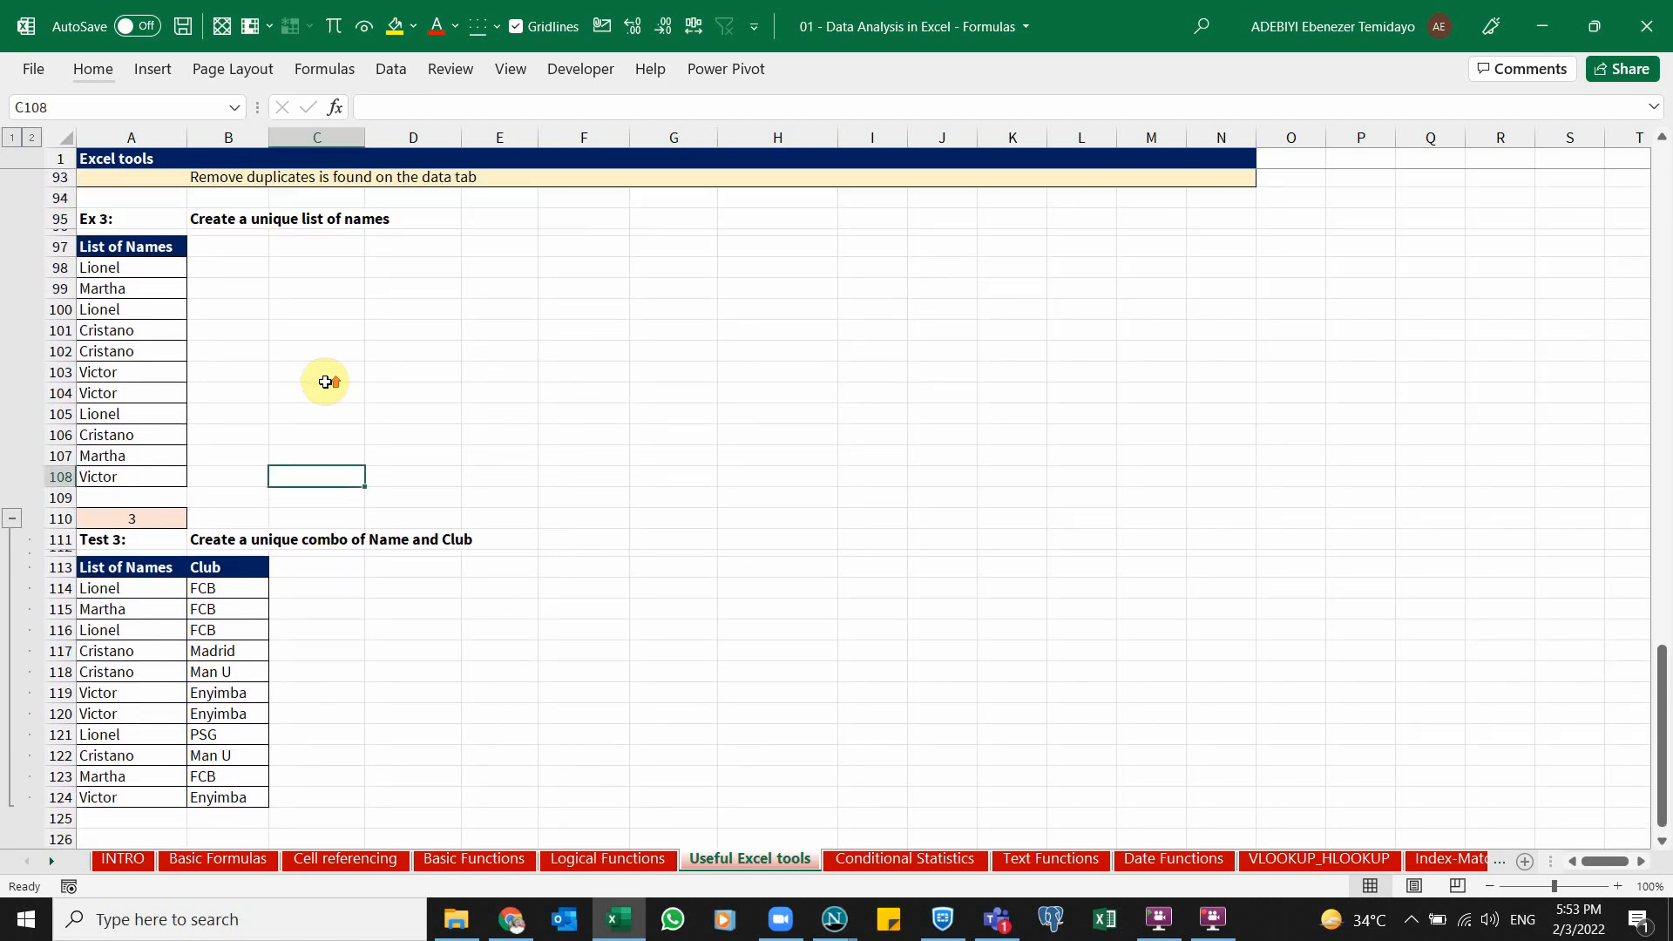
left_click(168, 277)
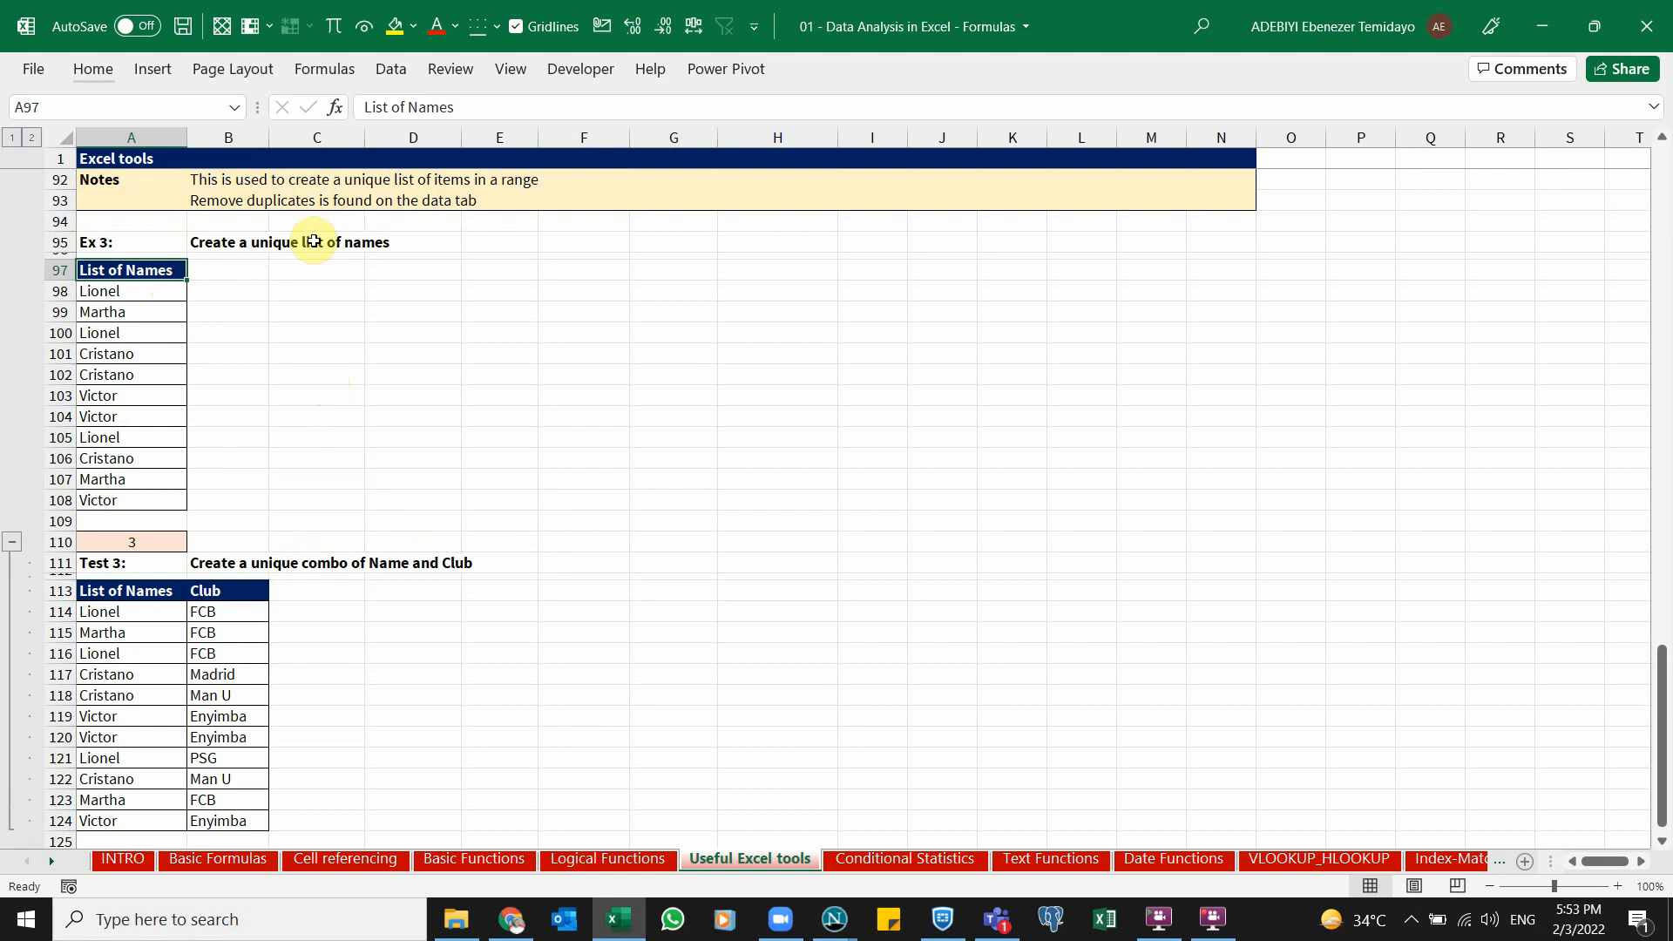
left_click(131, 312)
left_click_drag(140, 397, 140, 419)
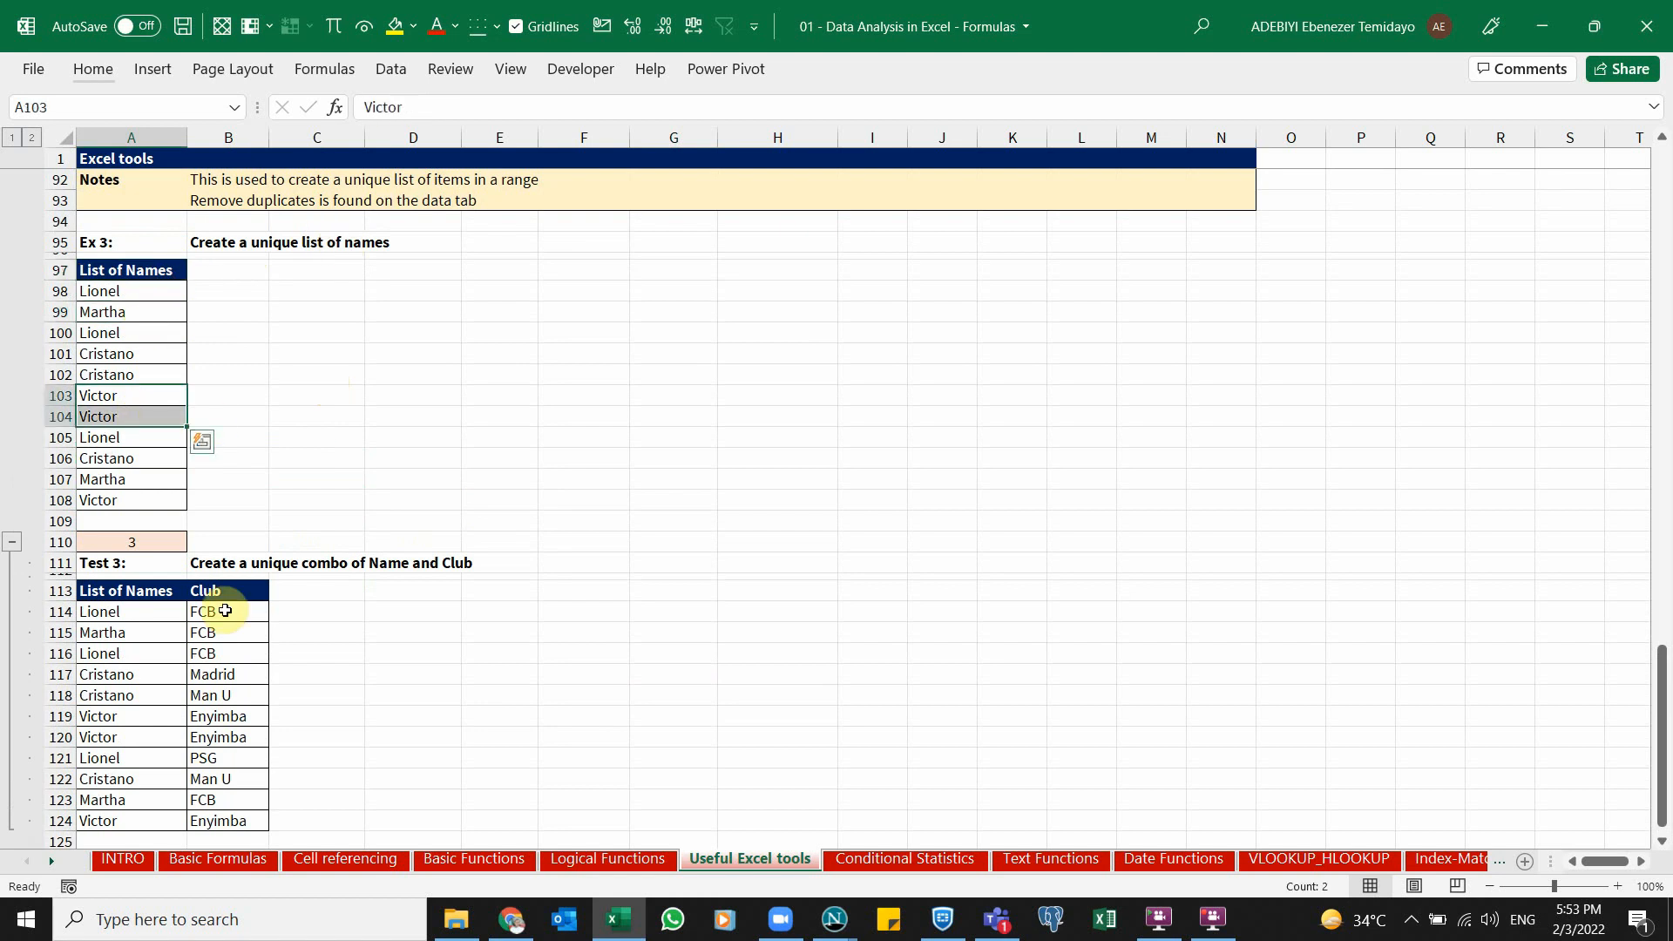
left_click(139, 290)
left_click(144, 326)
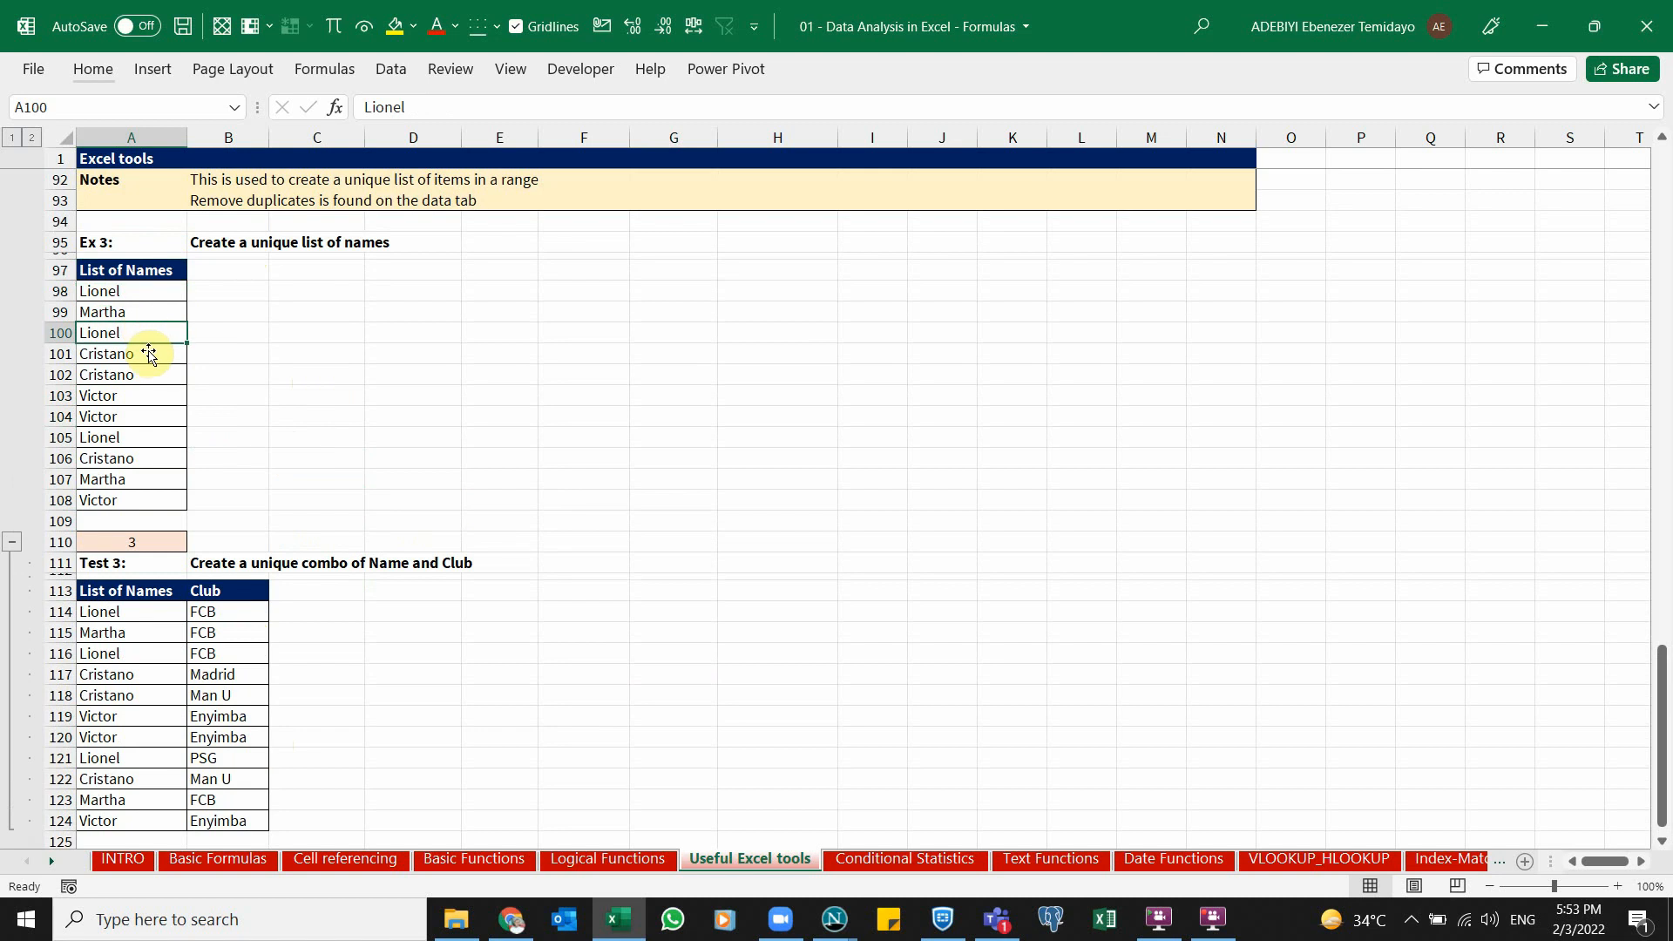
left_click(117, 438)
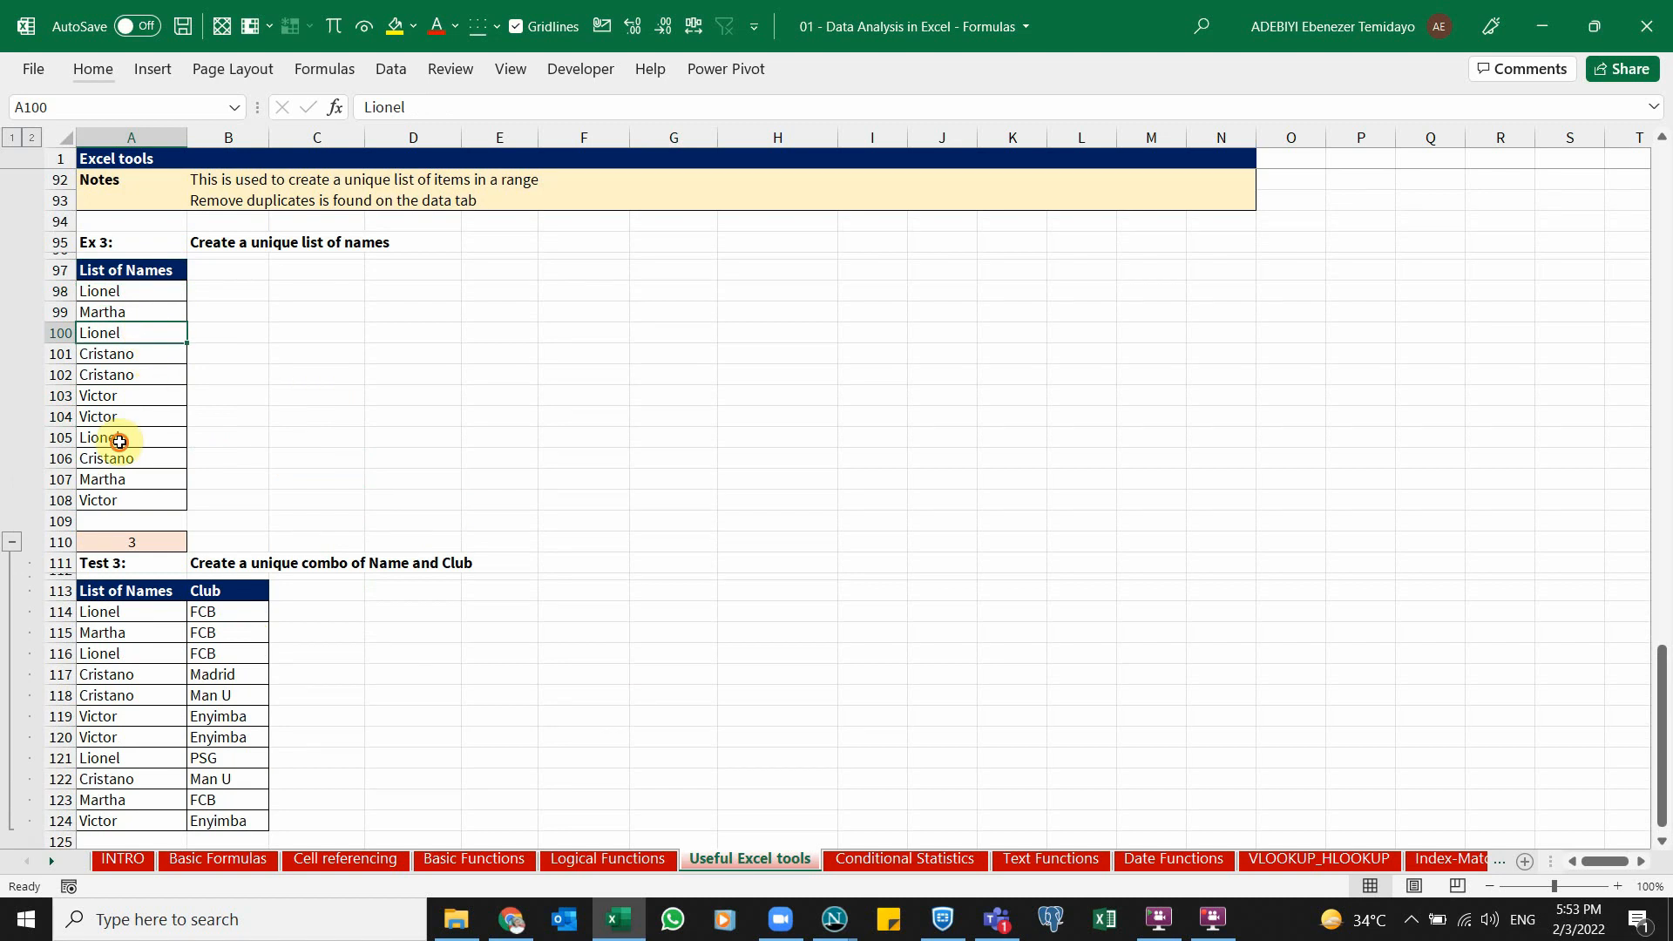
left_click(144, 359)
left_click(141, 458)
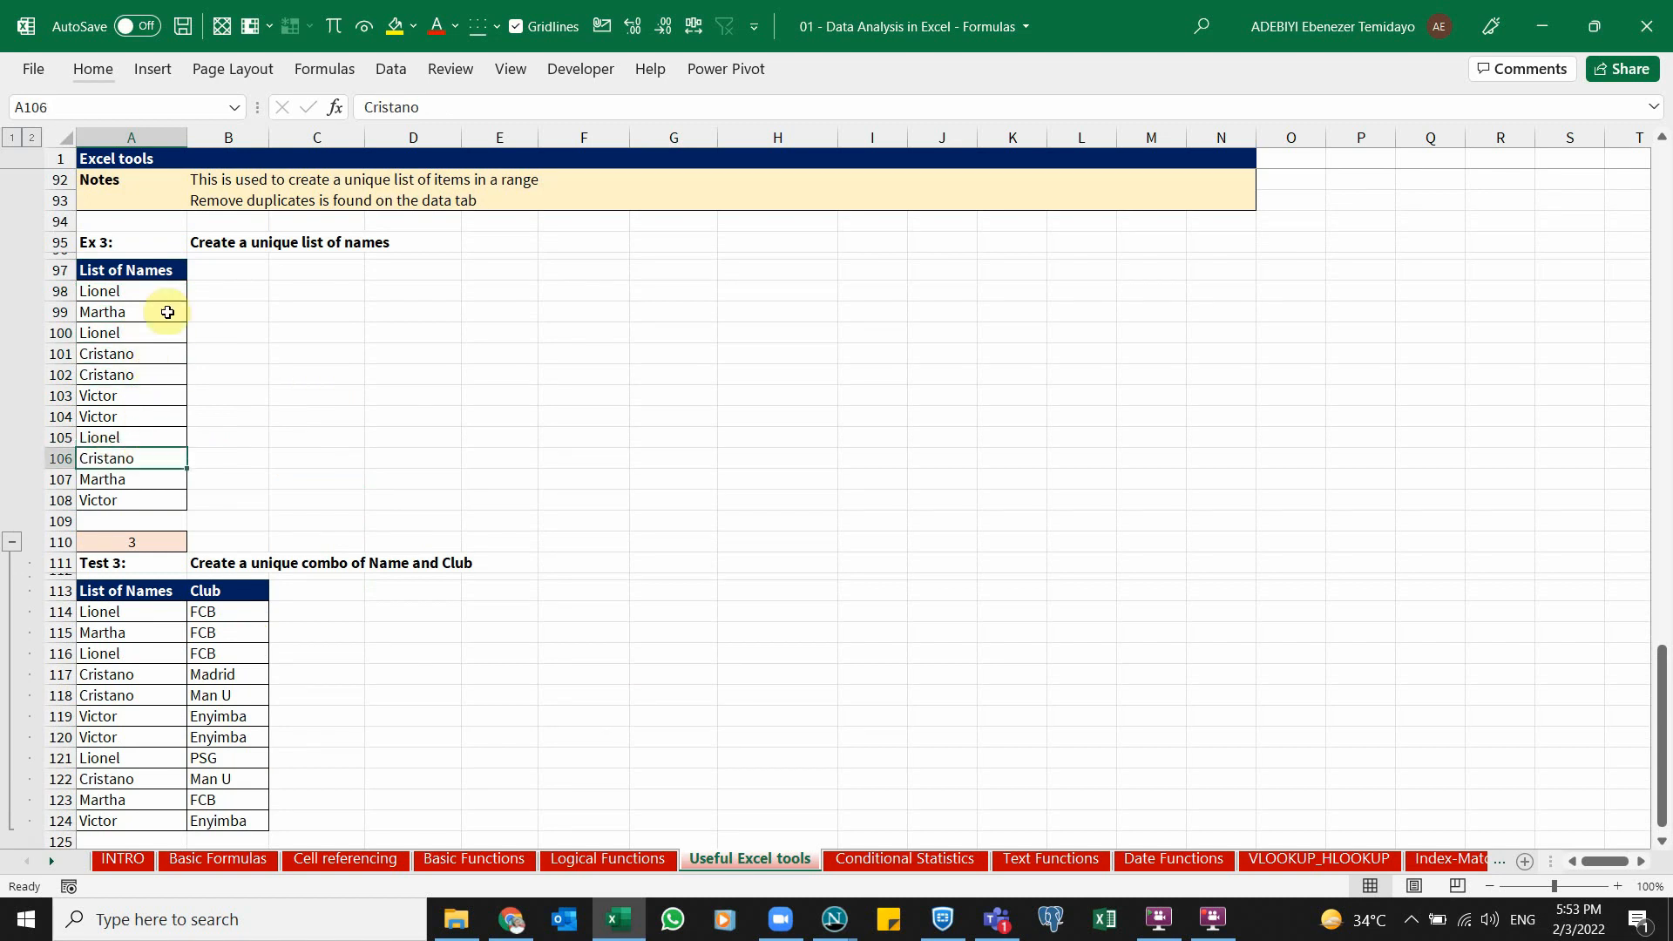
left_click_drag(156, 296, 149, 478)
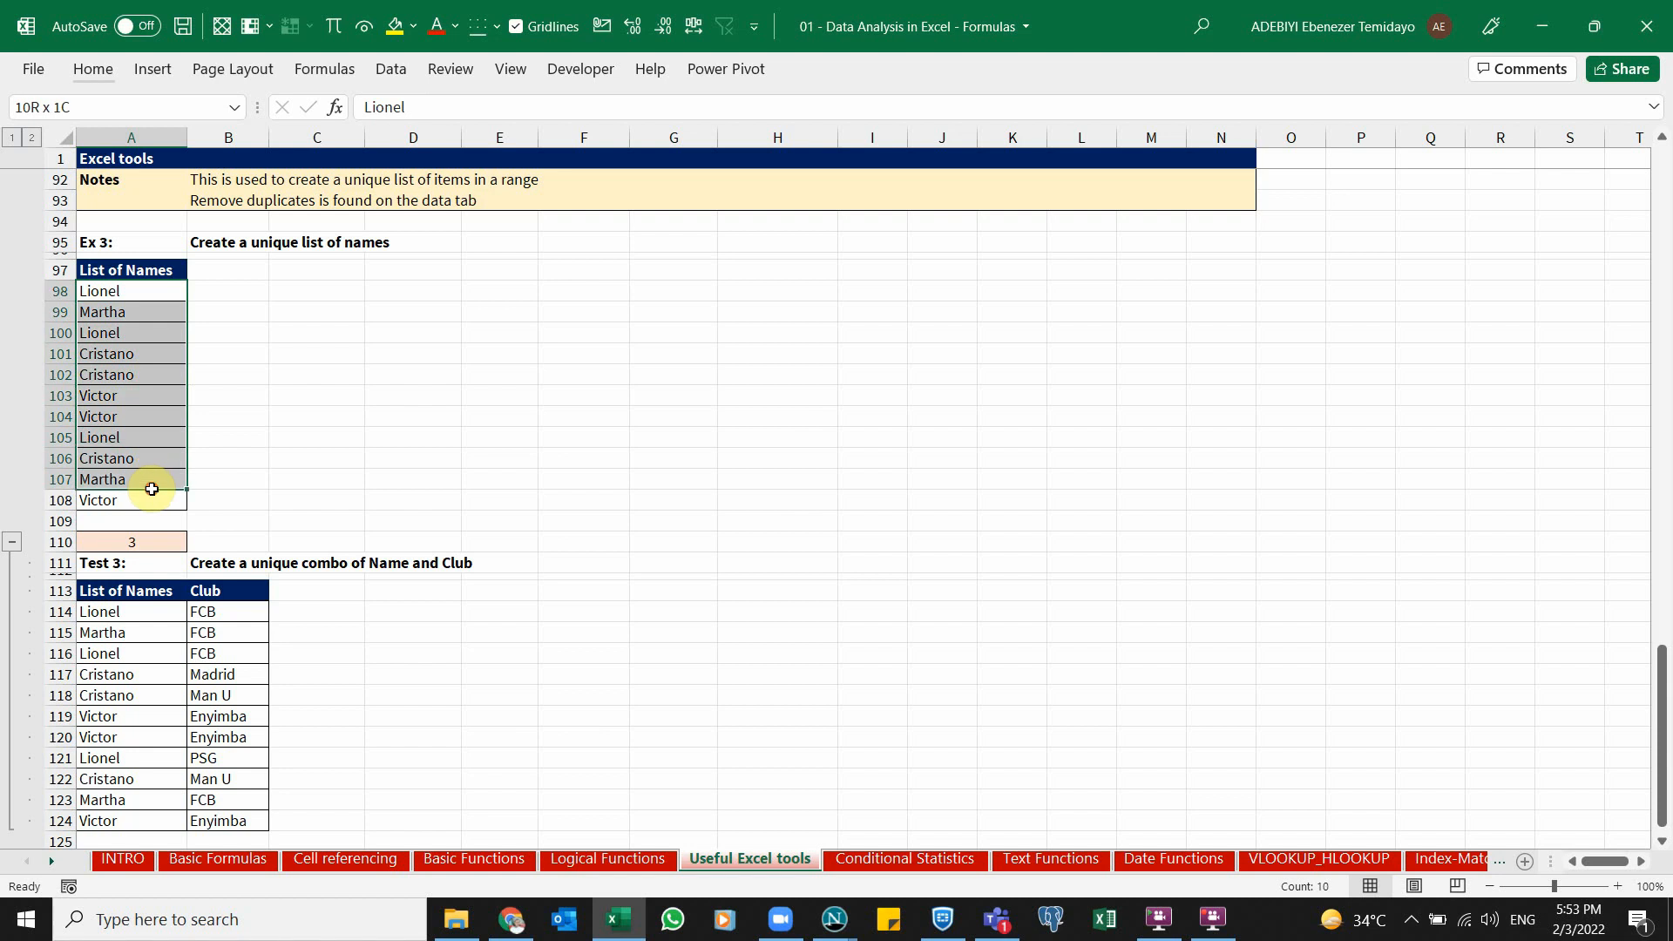
left_click(142, 374)
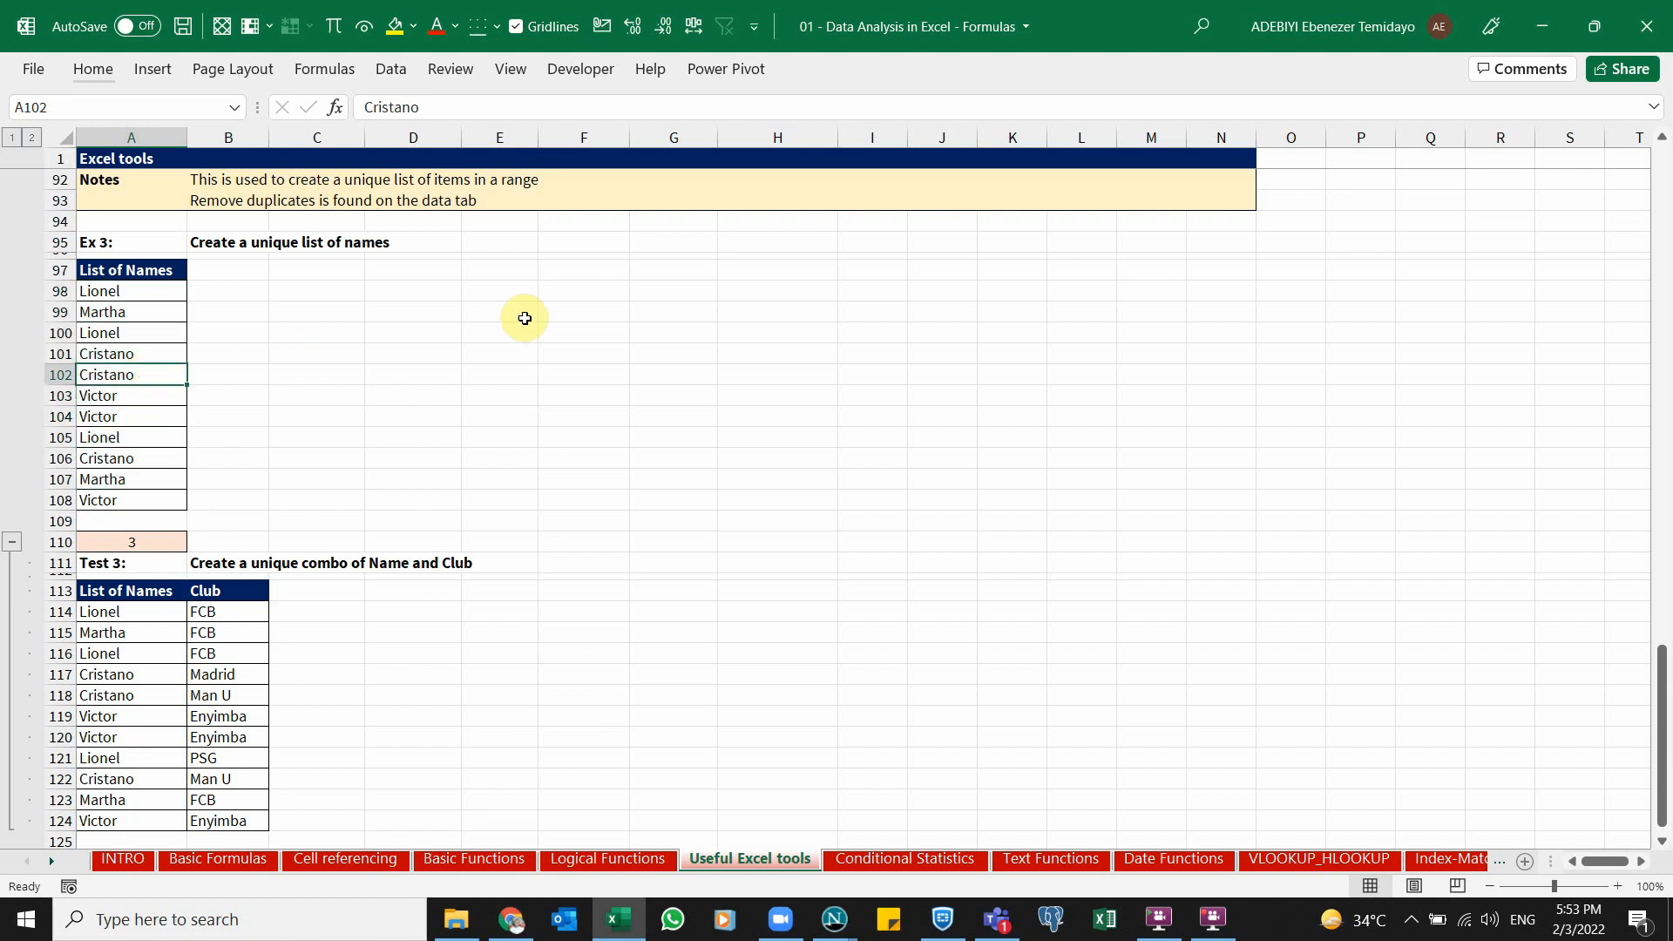
left_click(139, 311)
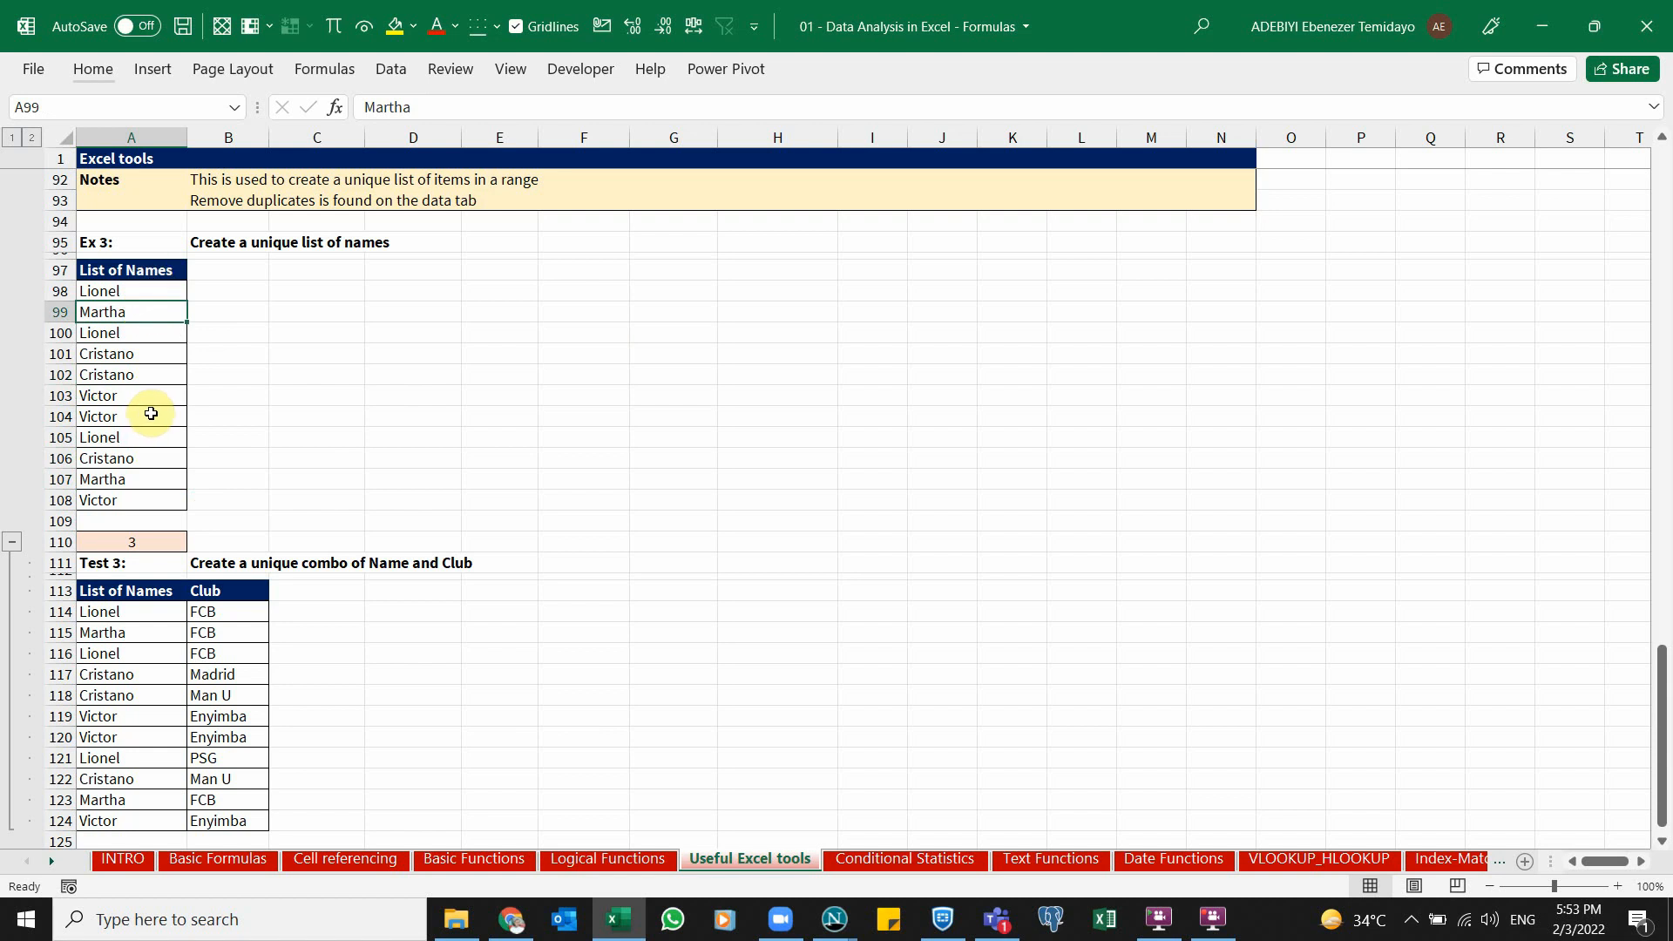
left_click(150, 354)
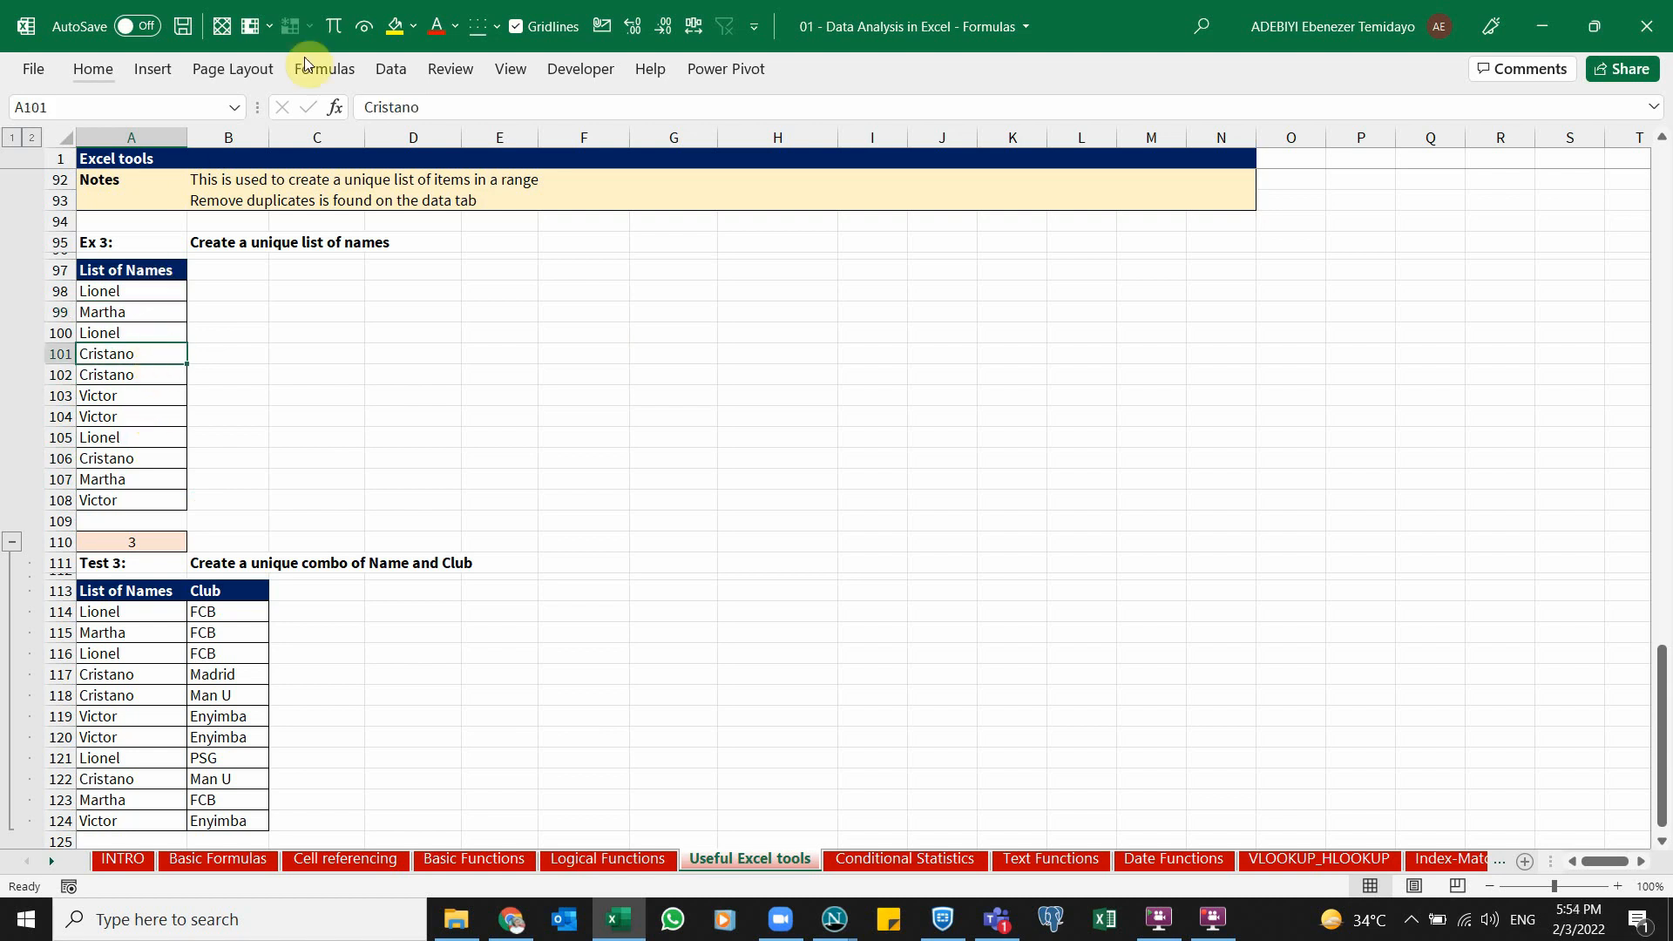
Turn on filtering for the Ex 3 List of Names and check the distinct names in its filter options without filtering.
left_click(396, 68)
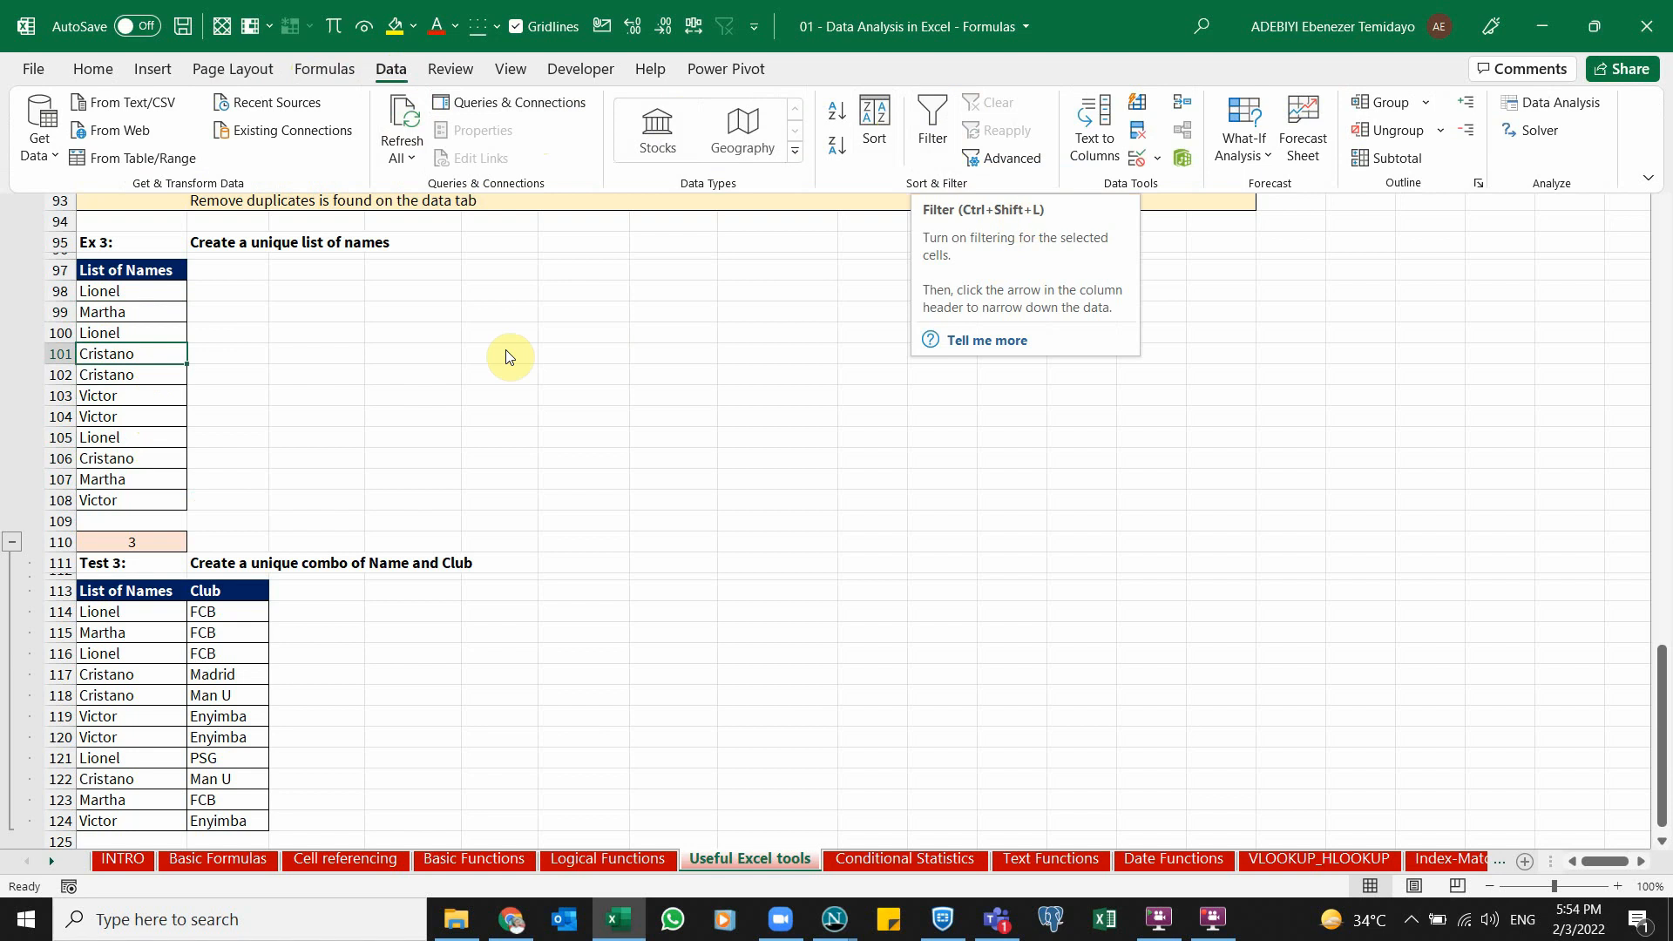
left_click(490, 384)
key("ctrl+shift+l")
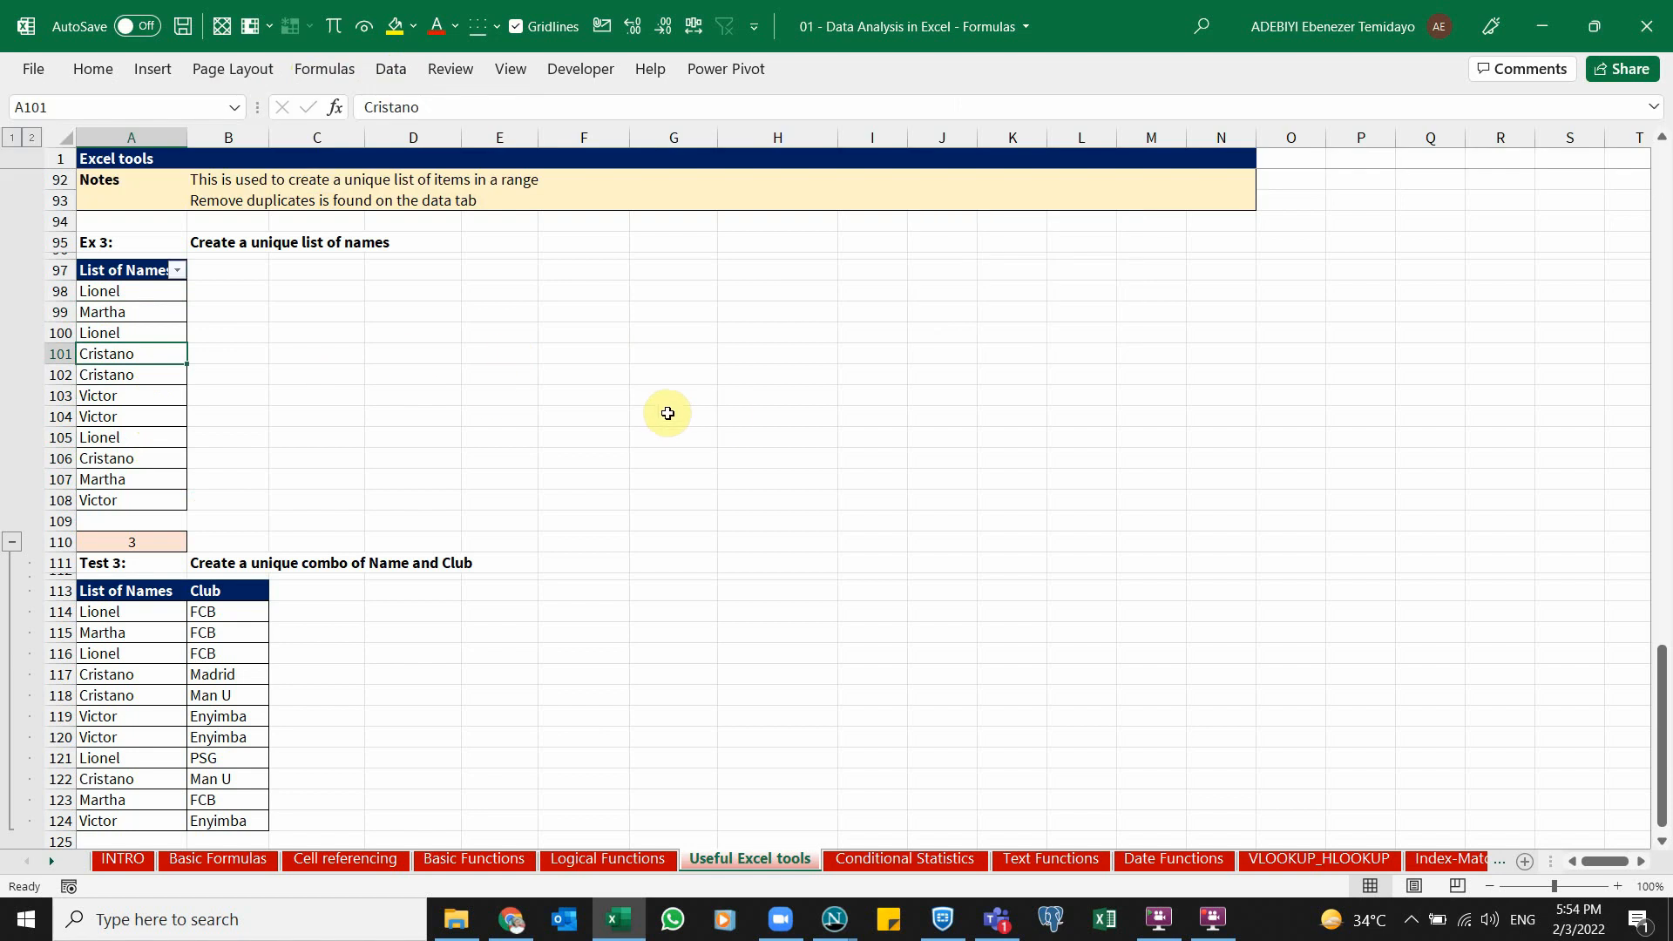
left_click(177, 270)
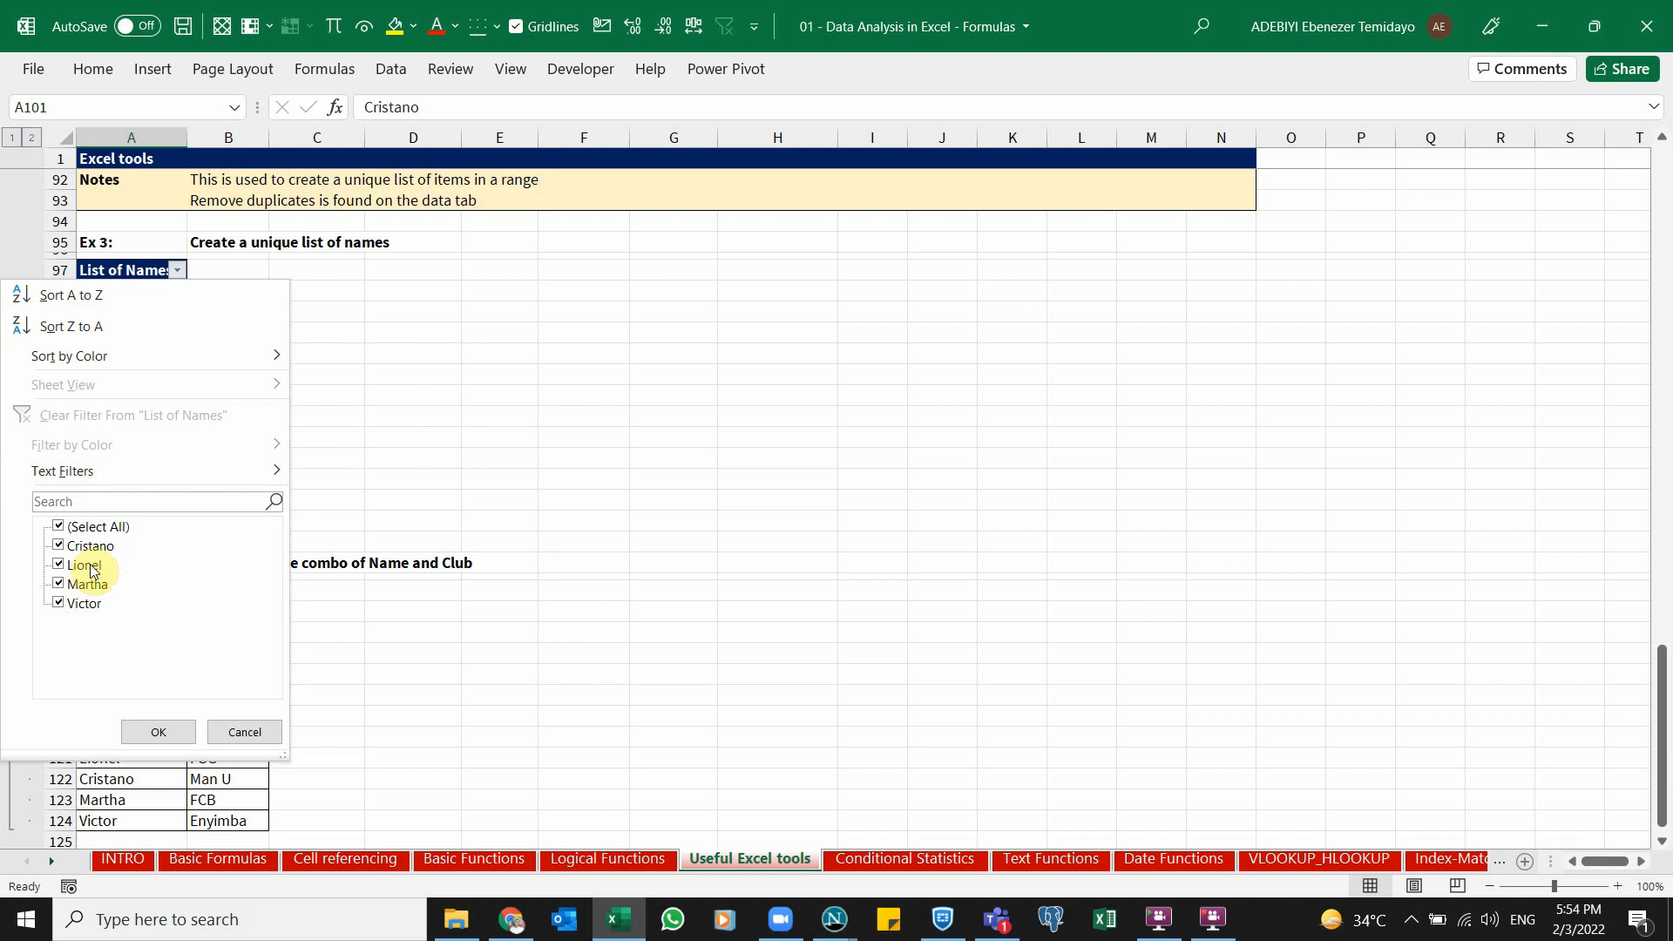
left_click(240, 732)
Copy the List of Names range A97:A108, including its header, to C97.
left_click(220, 348)
left_click(392, 305)
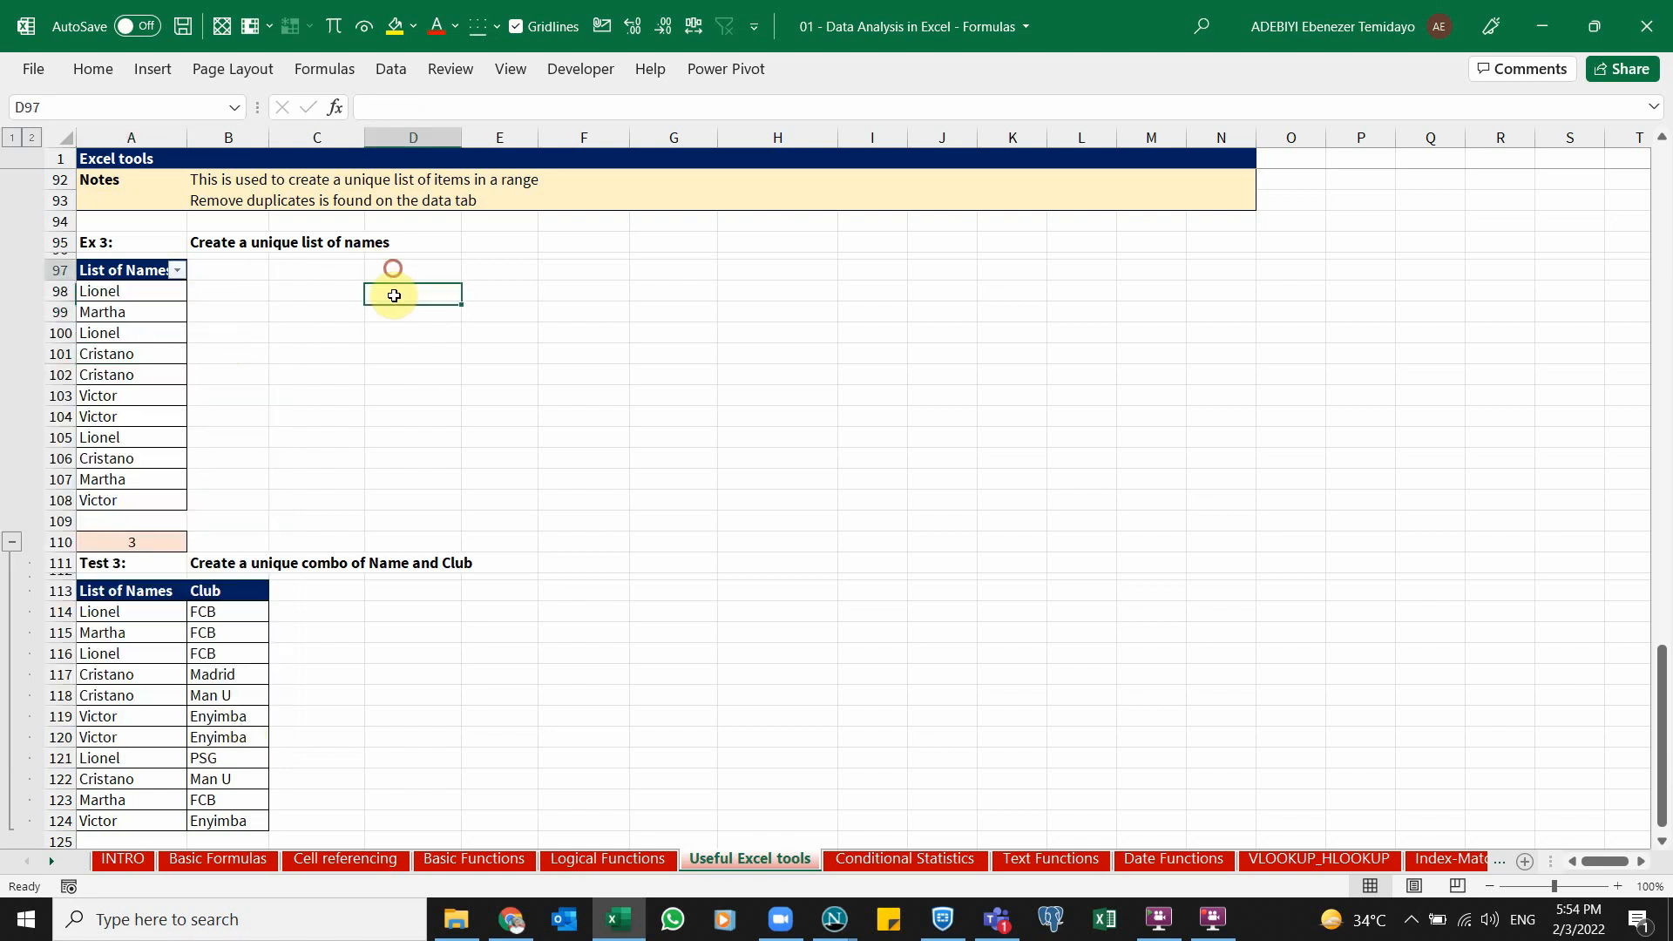
left_click_drag(392, 270, 394, 362)
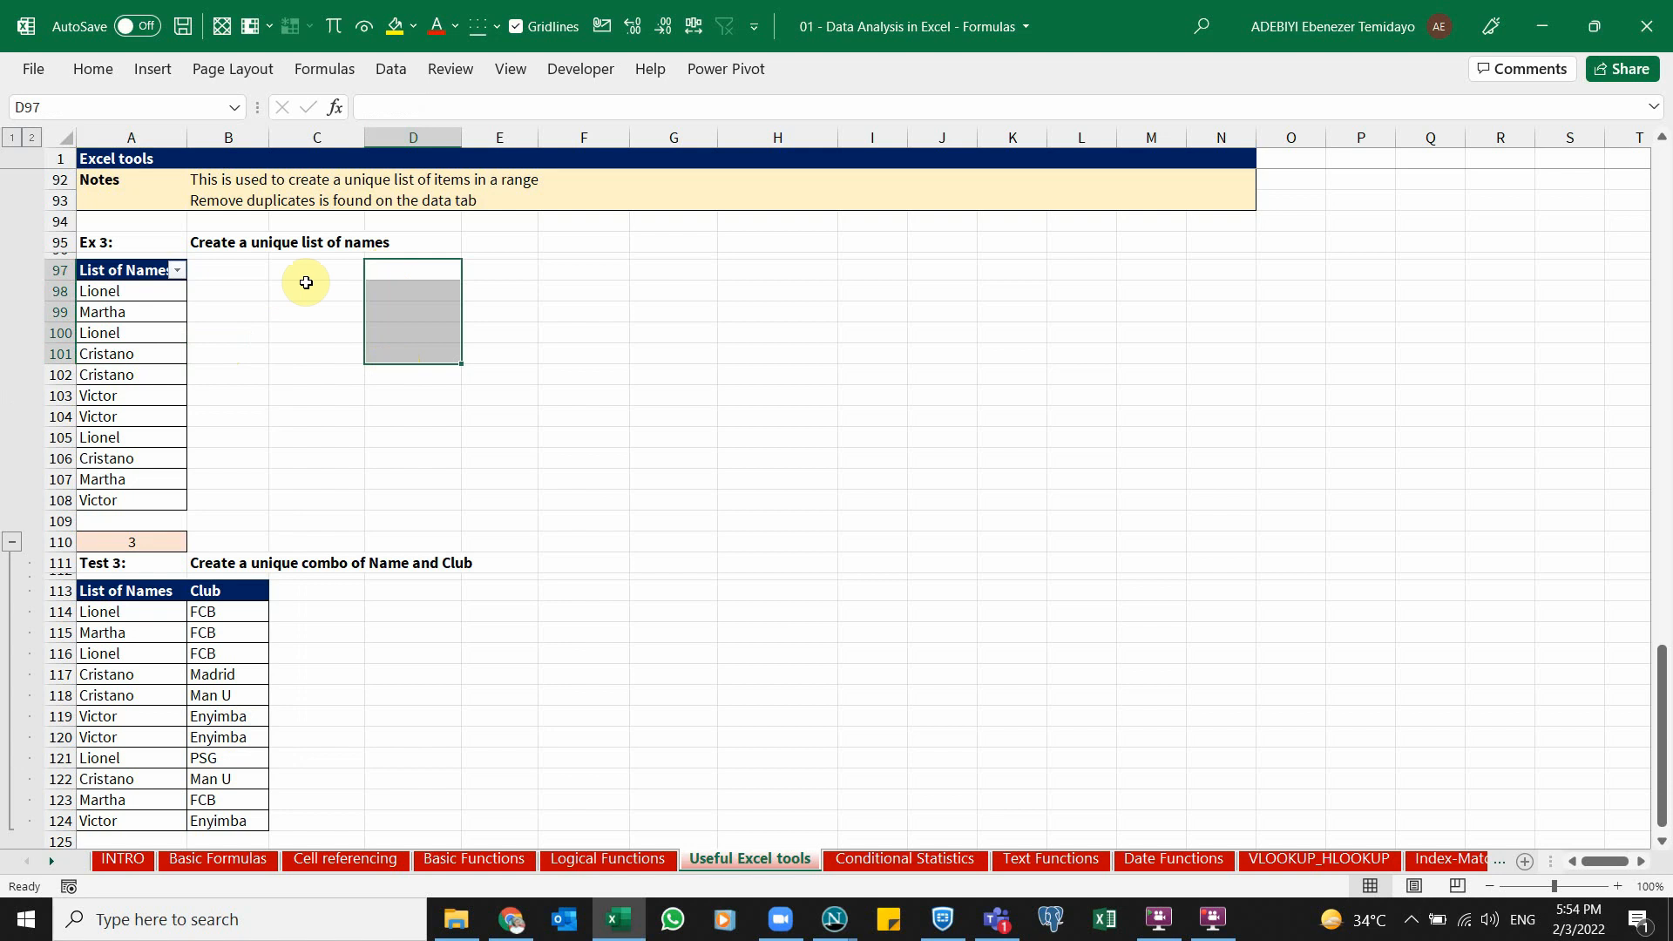
left_click_drag(152, 271, 160, 498)
key("ctrl+c")
key("Right")
key("Right")
key("Right")
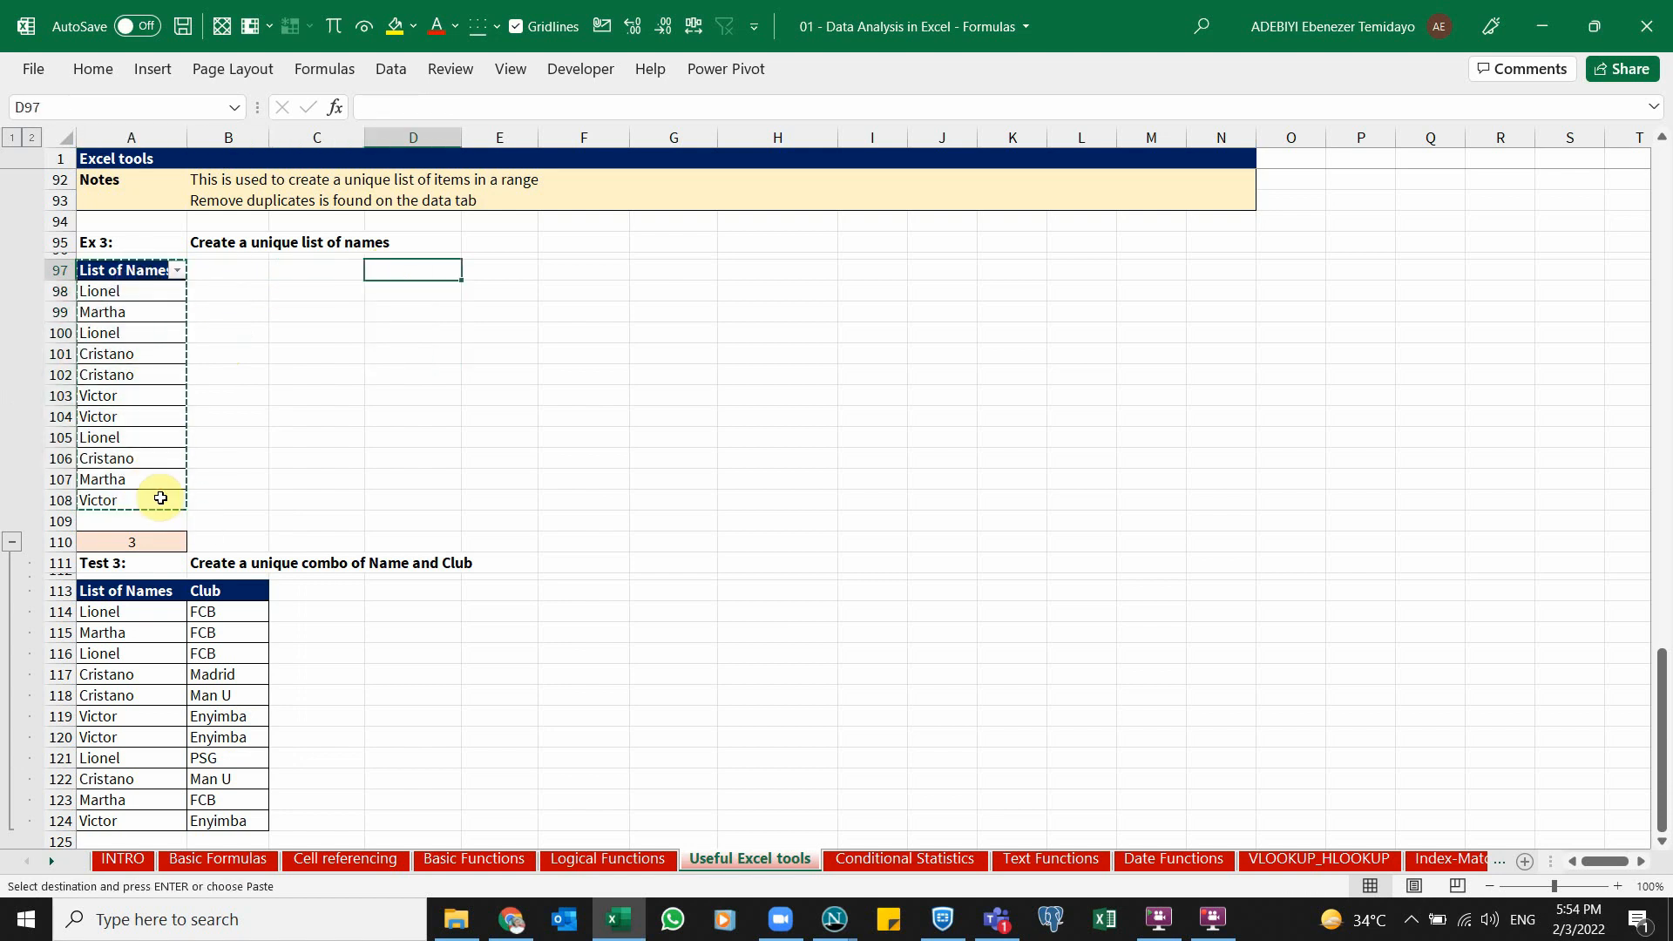
key("Left")
key("ctrl+v")
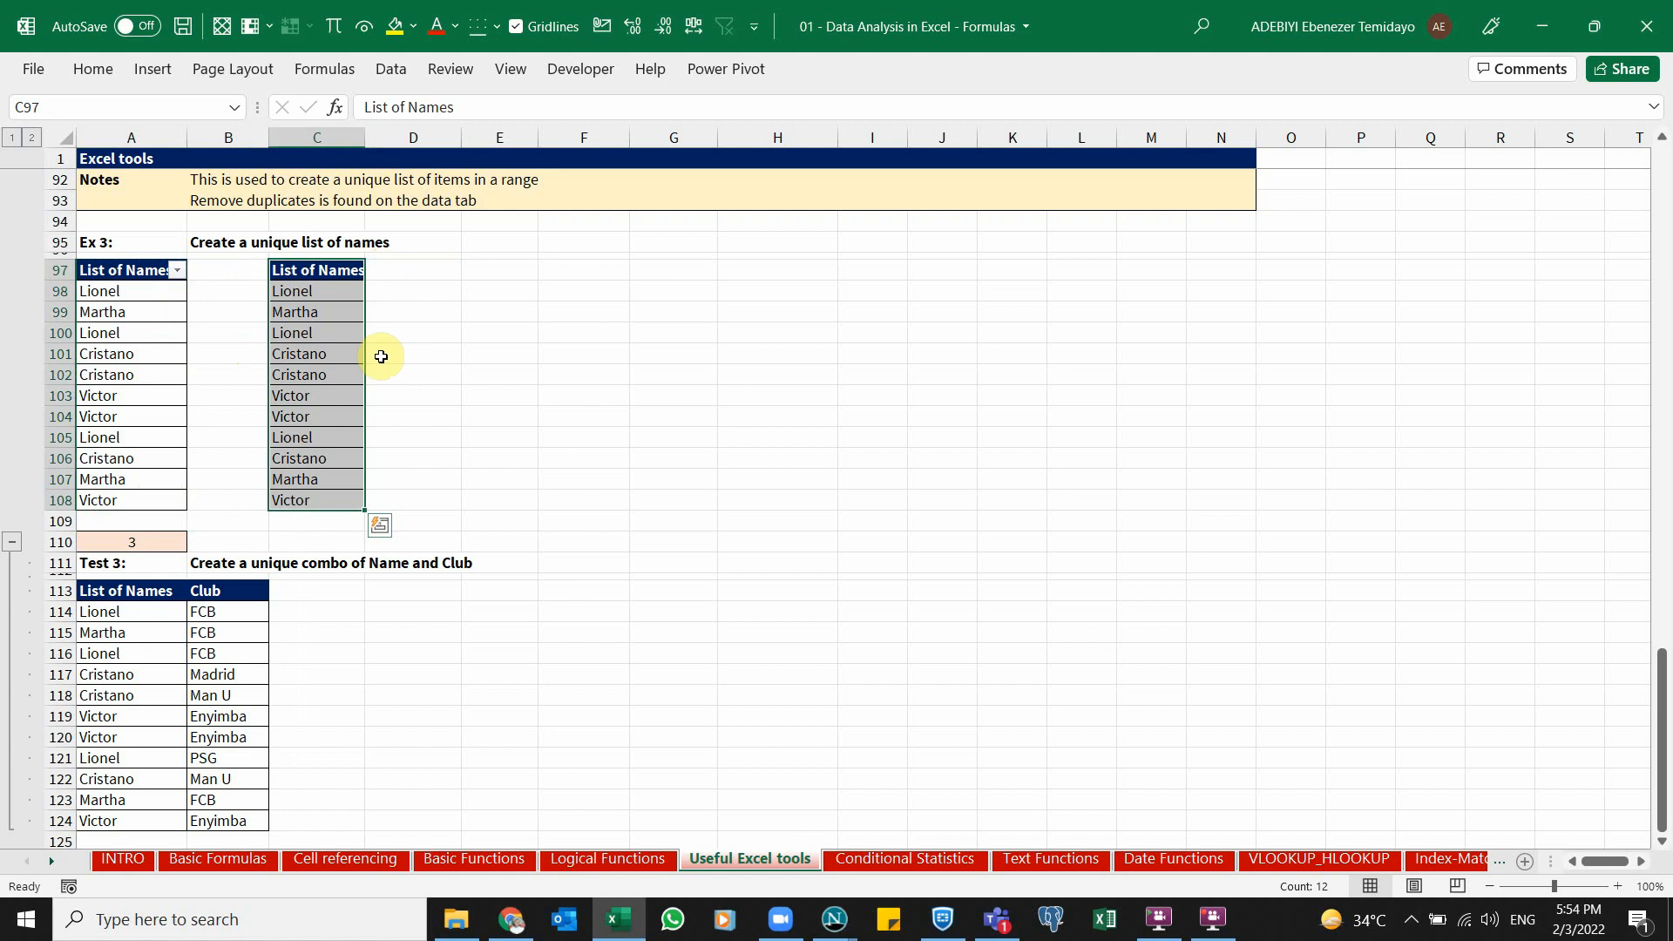
Inspect the copied list in C97:C108, including its header and repeated names.
left_click(328, 270)
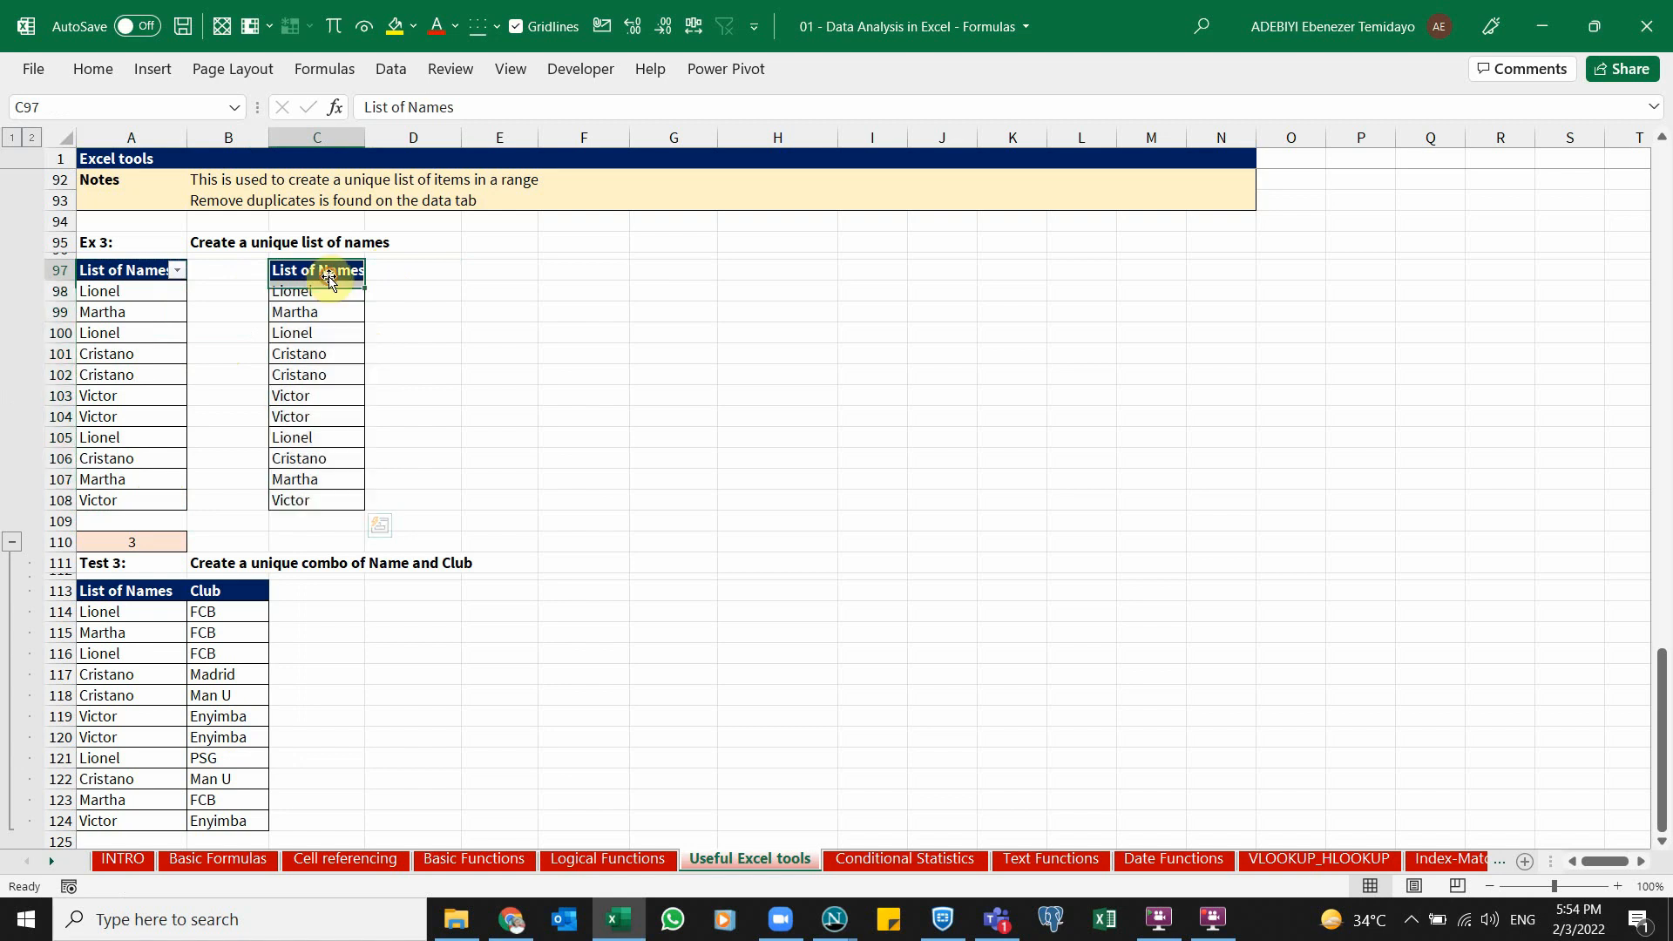
left_click(335, 331)
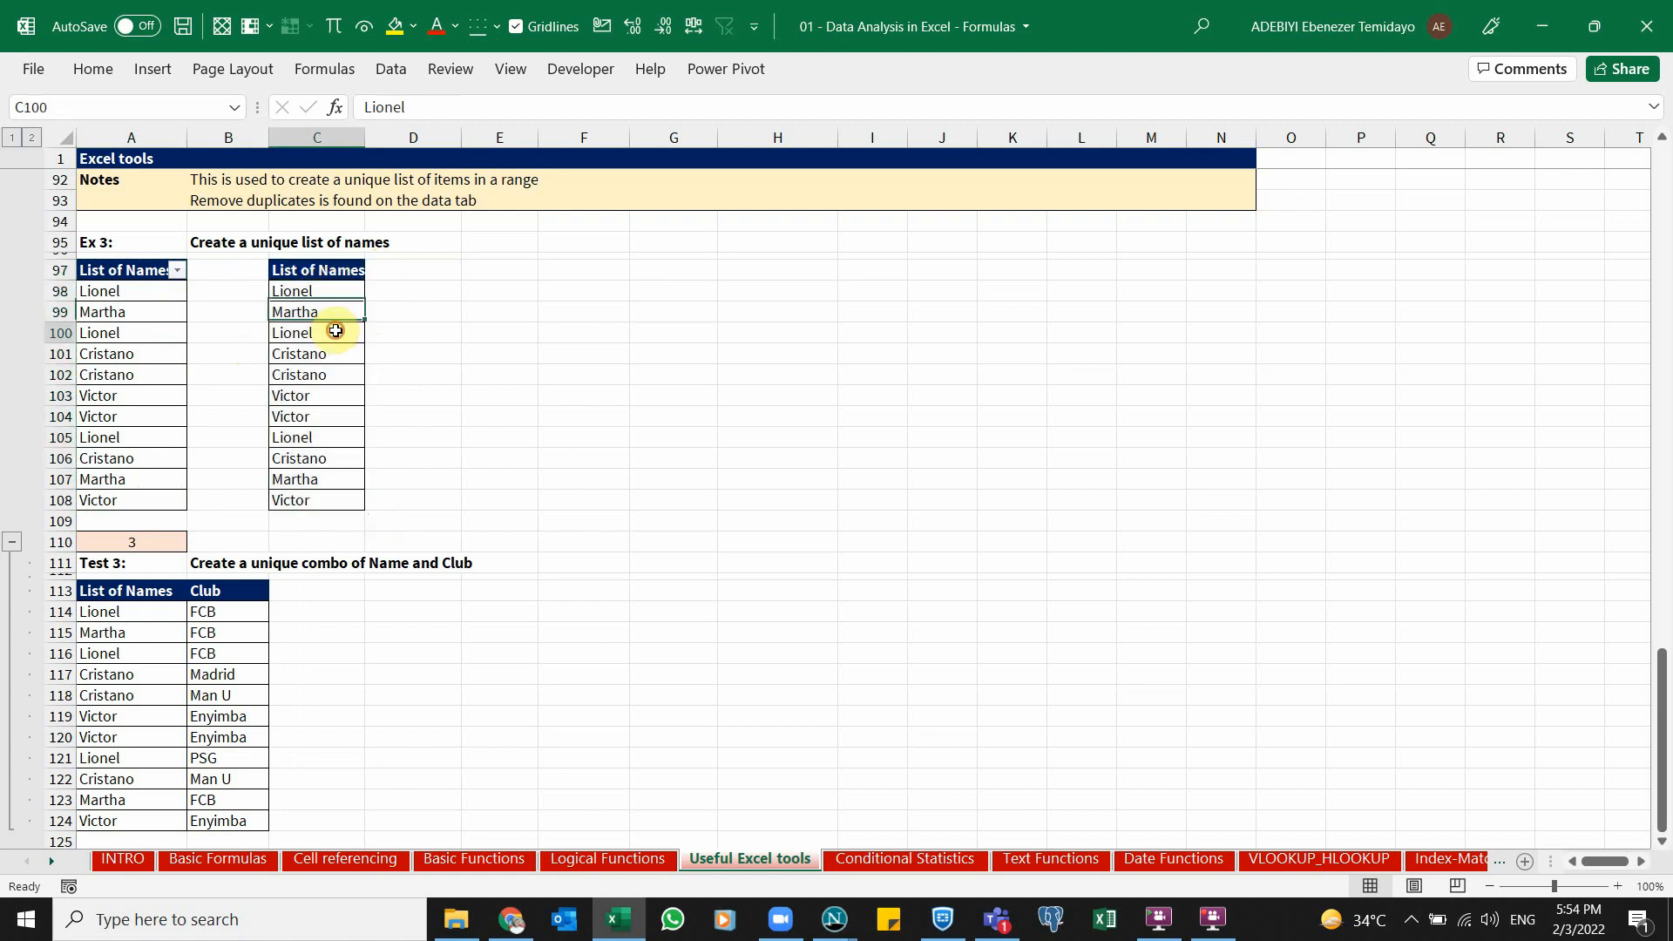
left_click(320, 273)
key("ctrl+shift+Down")
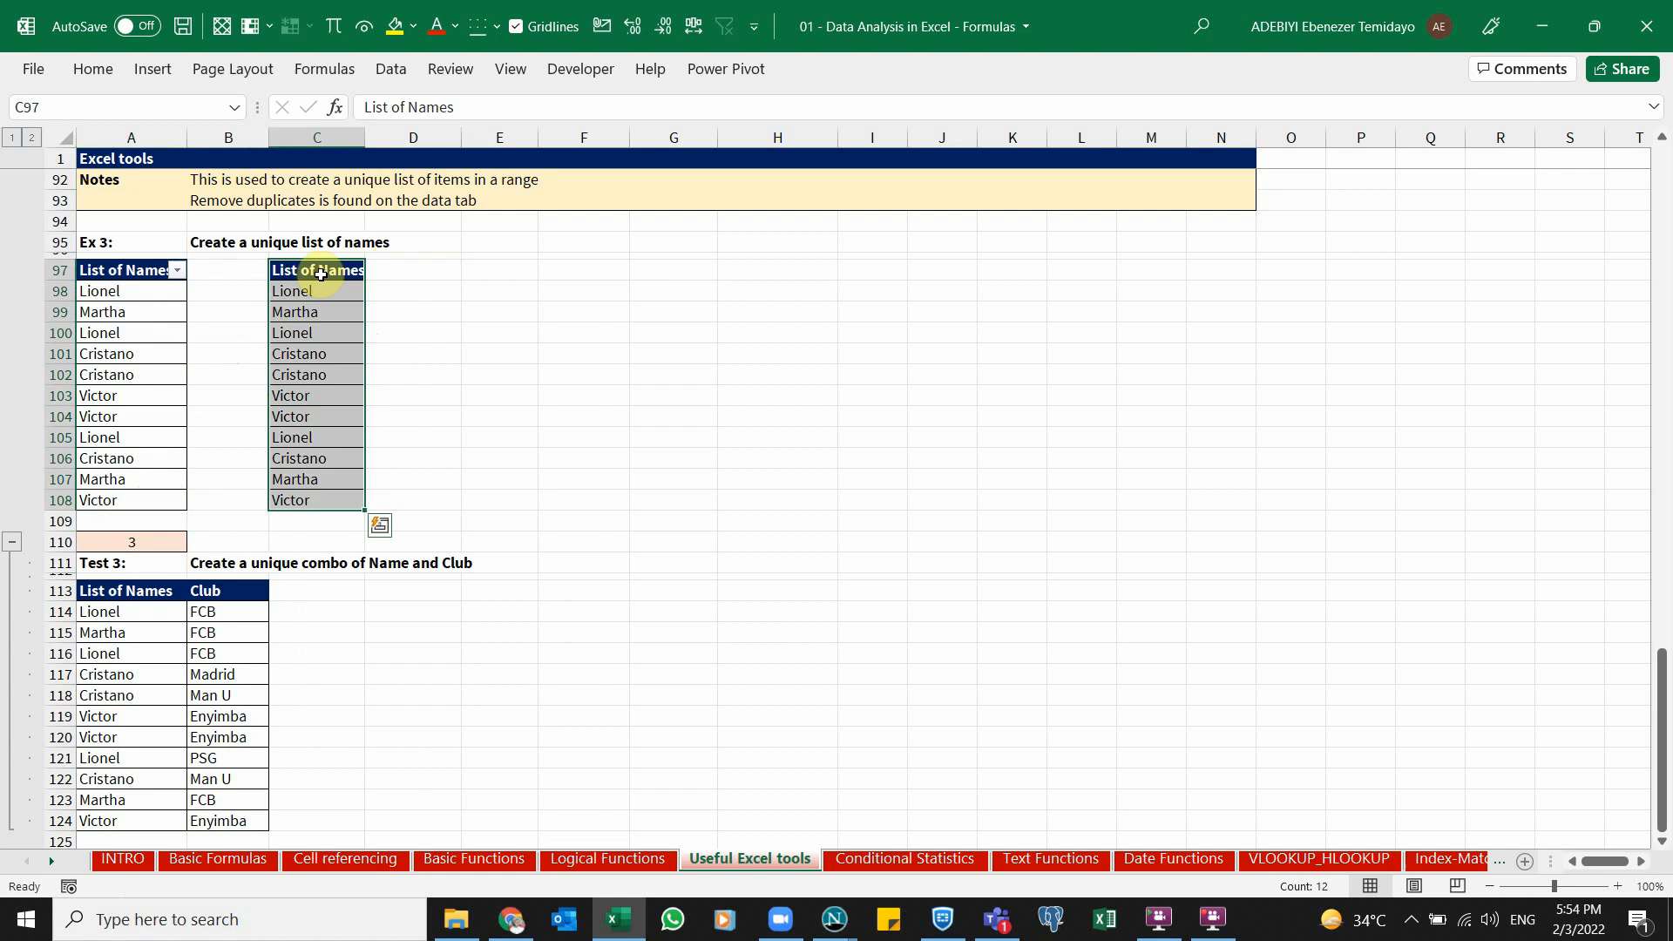
left_click(323, 357)
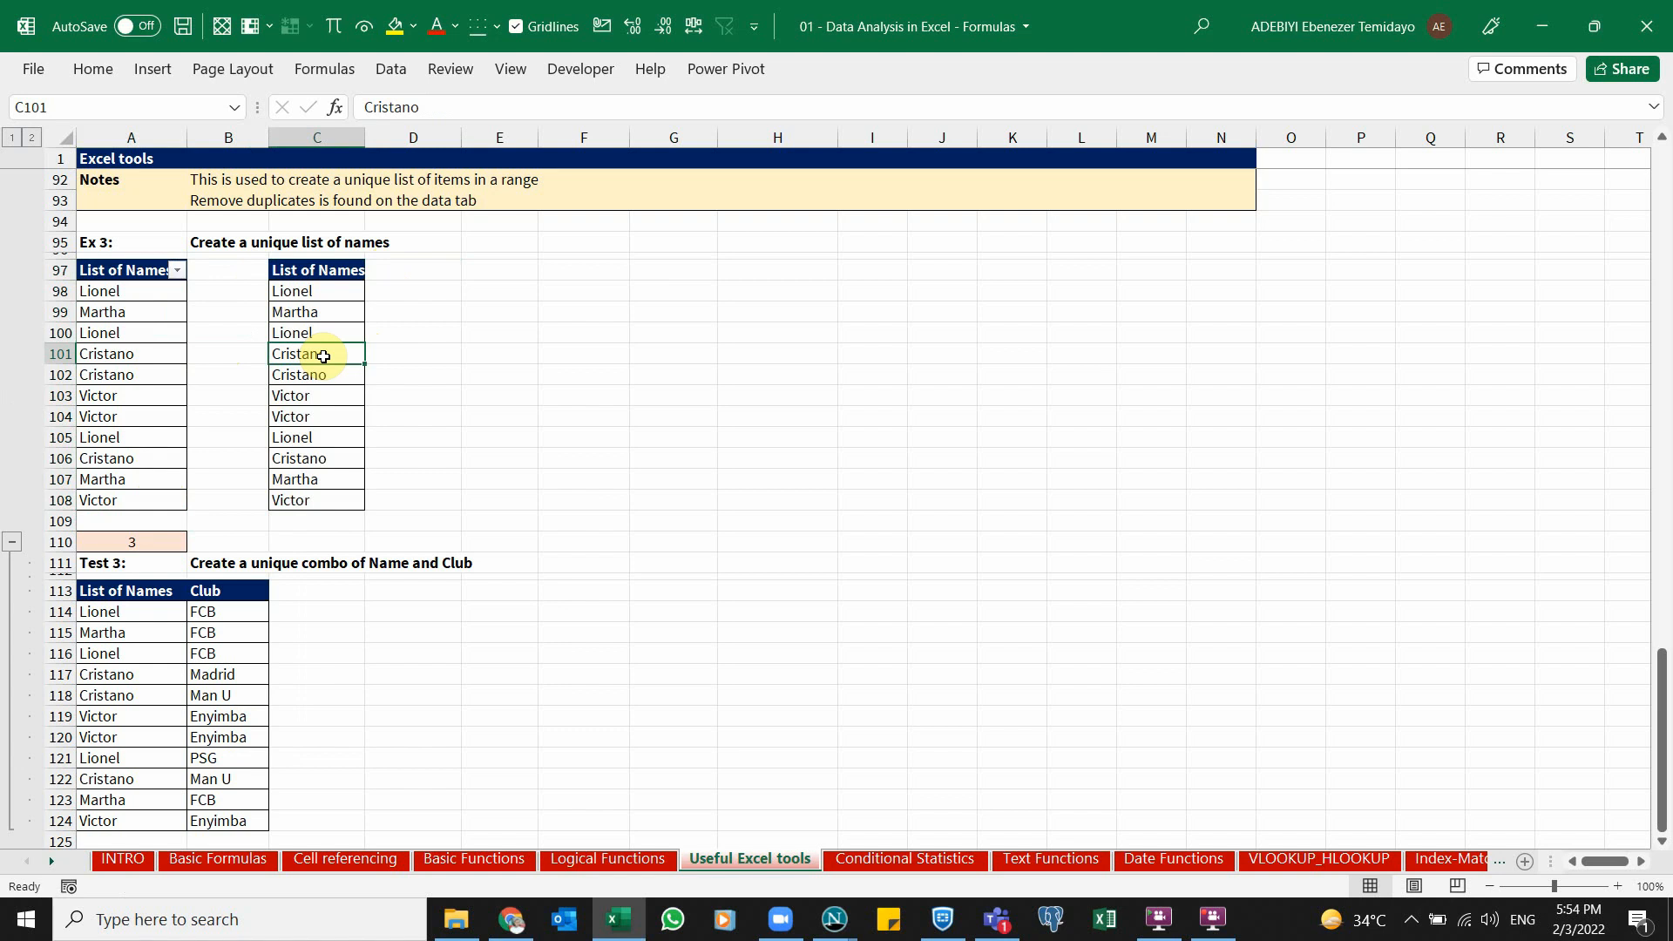
left_click(319, 333)
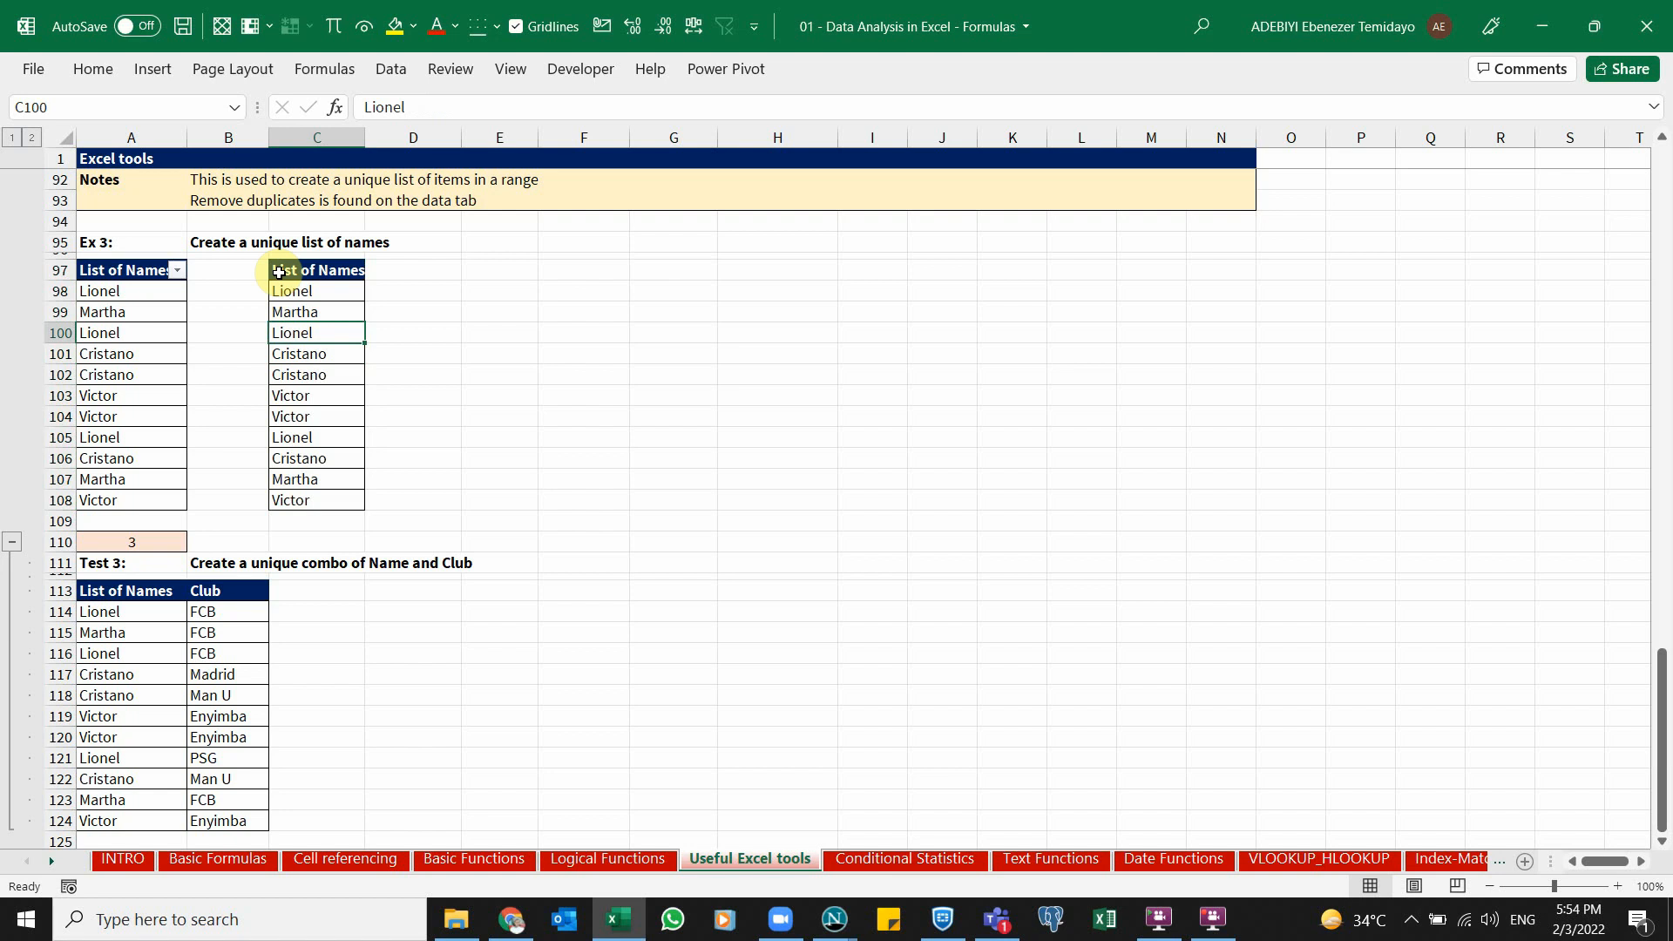
left_click(322, 393)
left_click(321, 369)
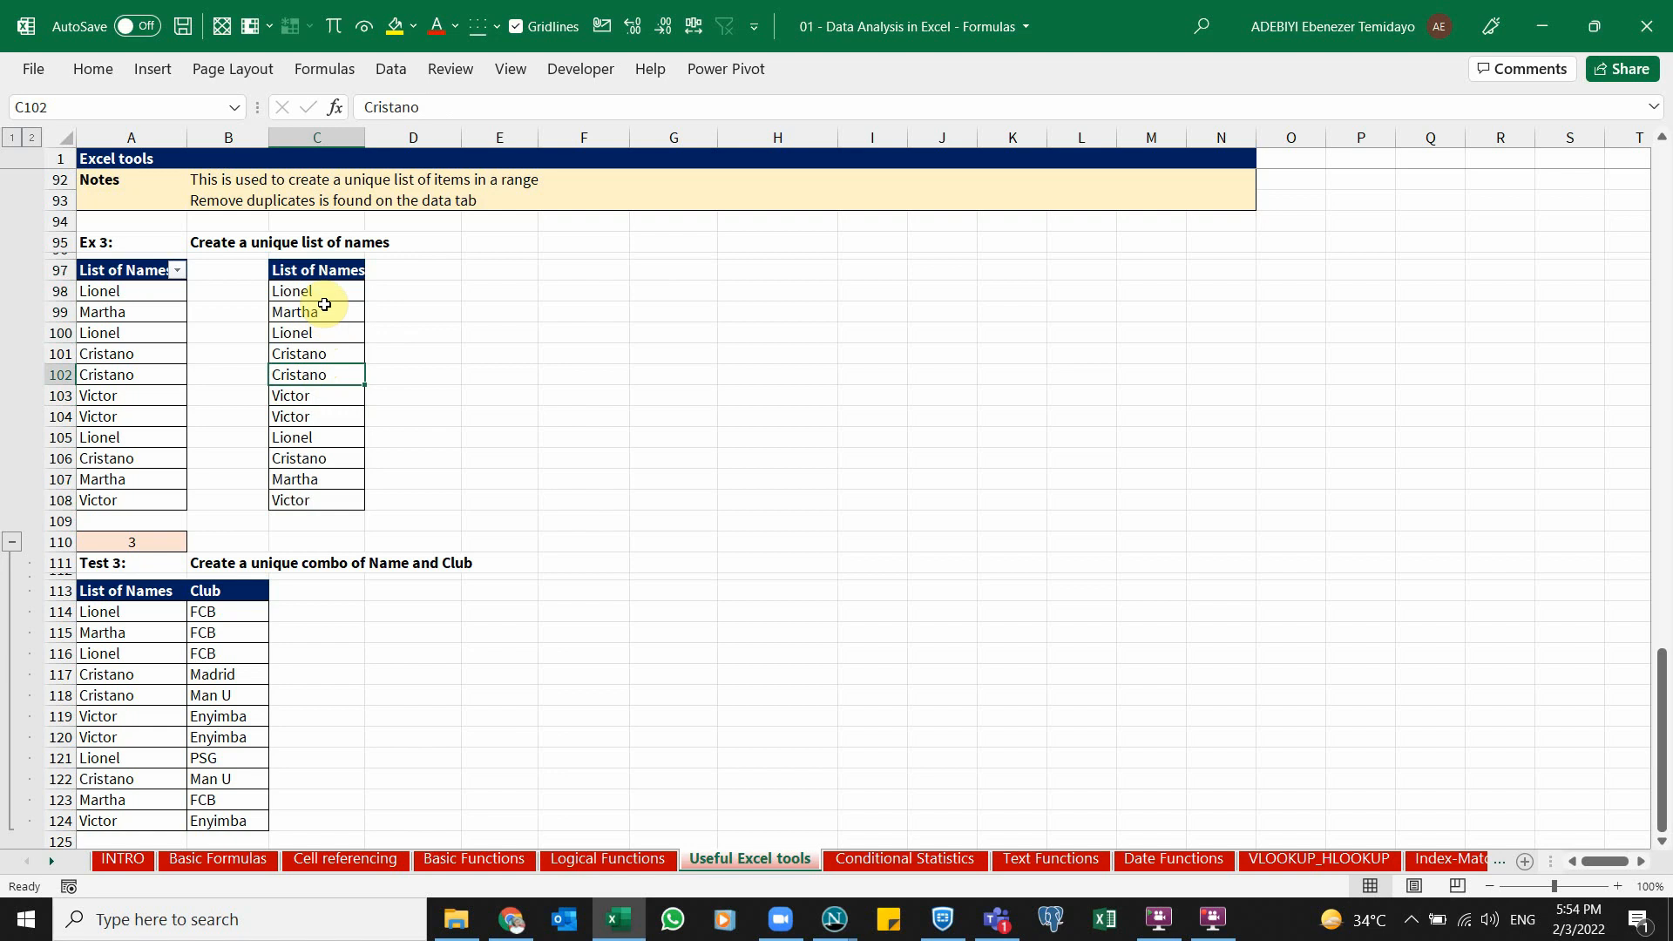
left_click_drag(317, 269, 318, 501)
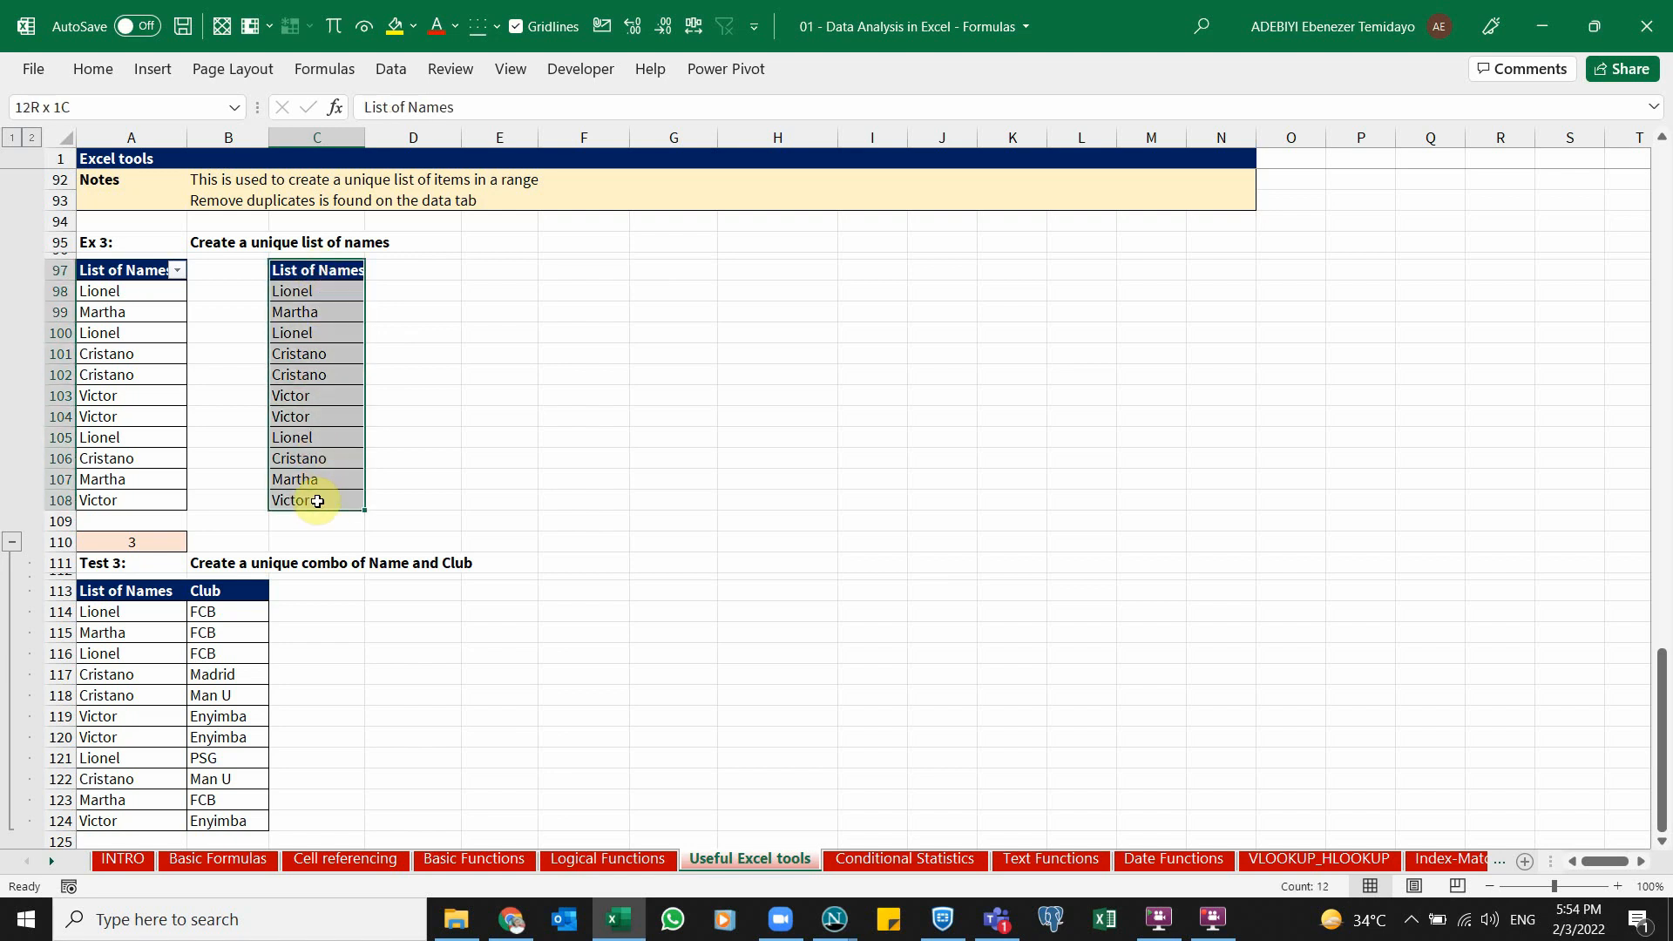
left_click_drag(319, 352, 325, 428)
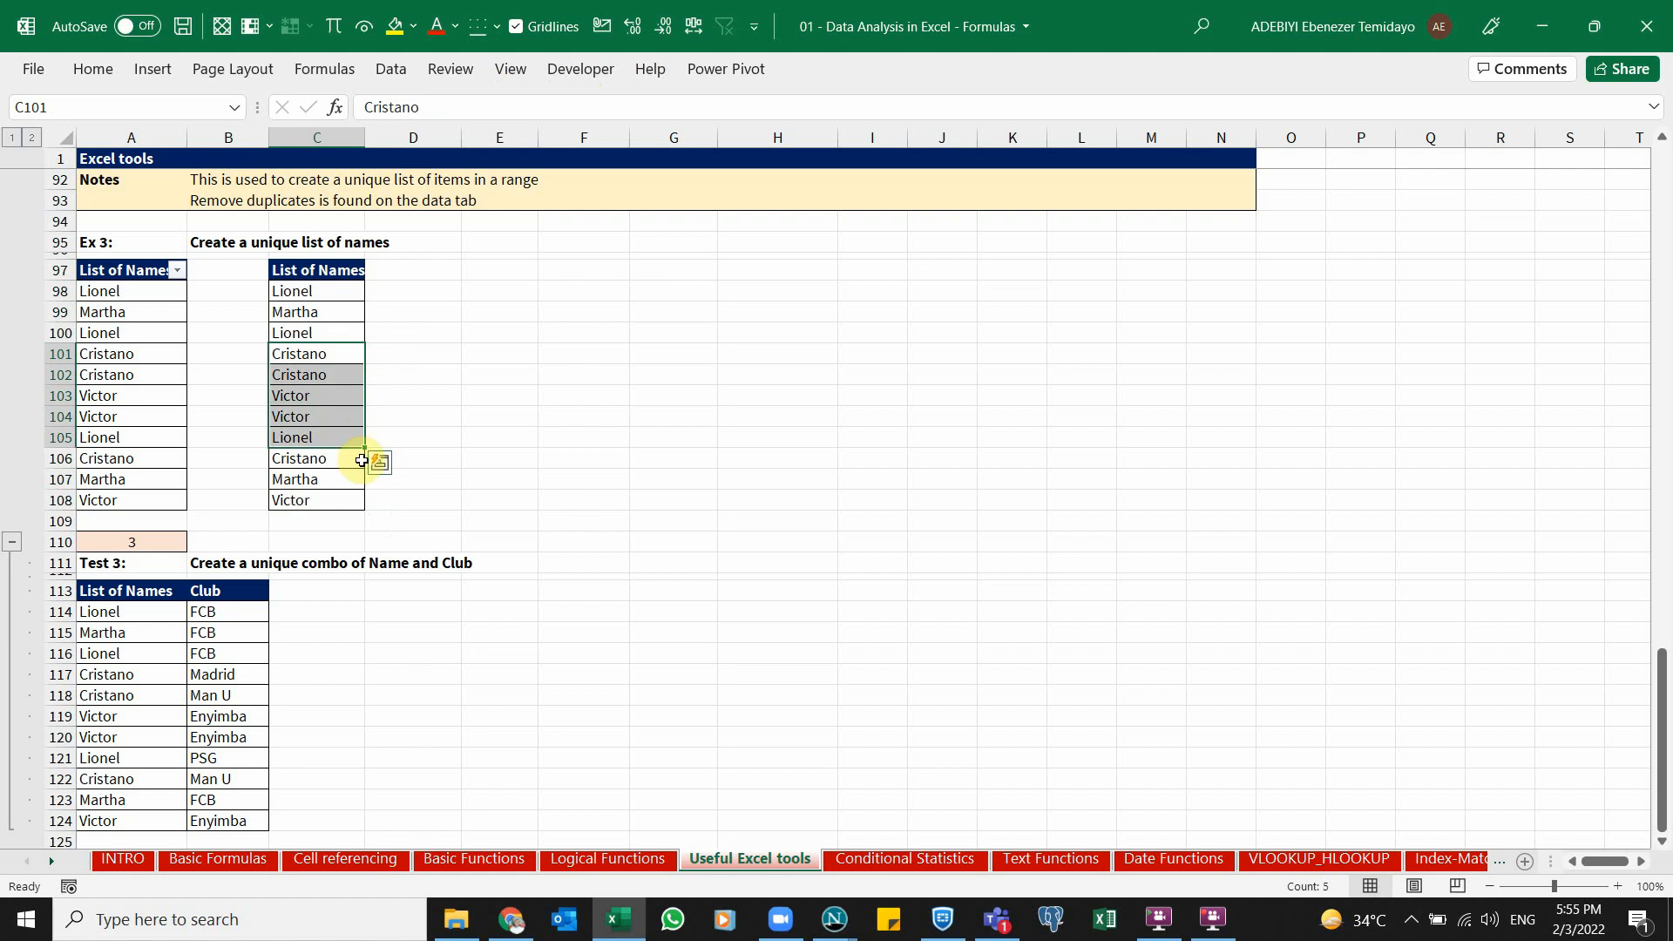
left_click(323, 333)
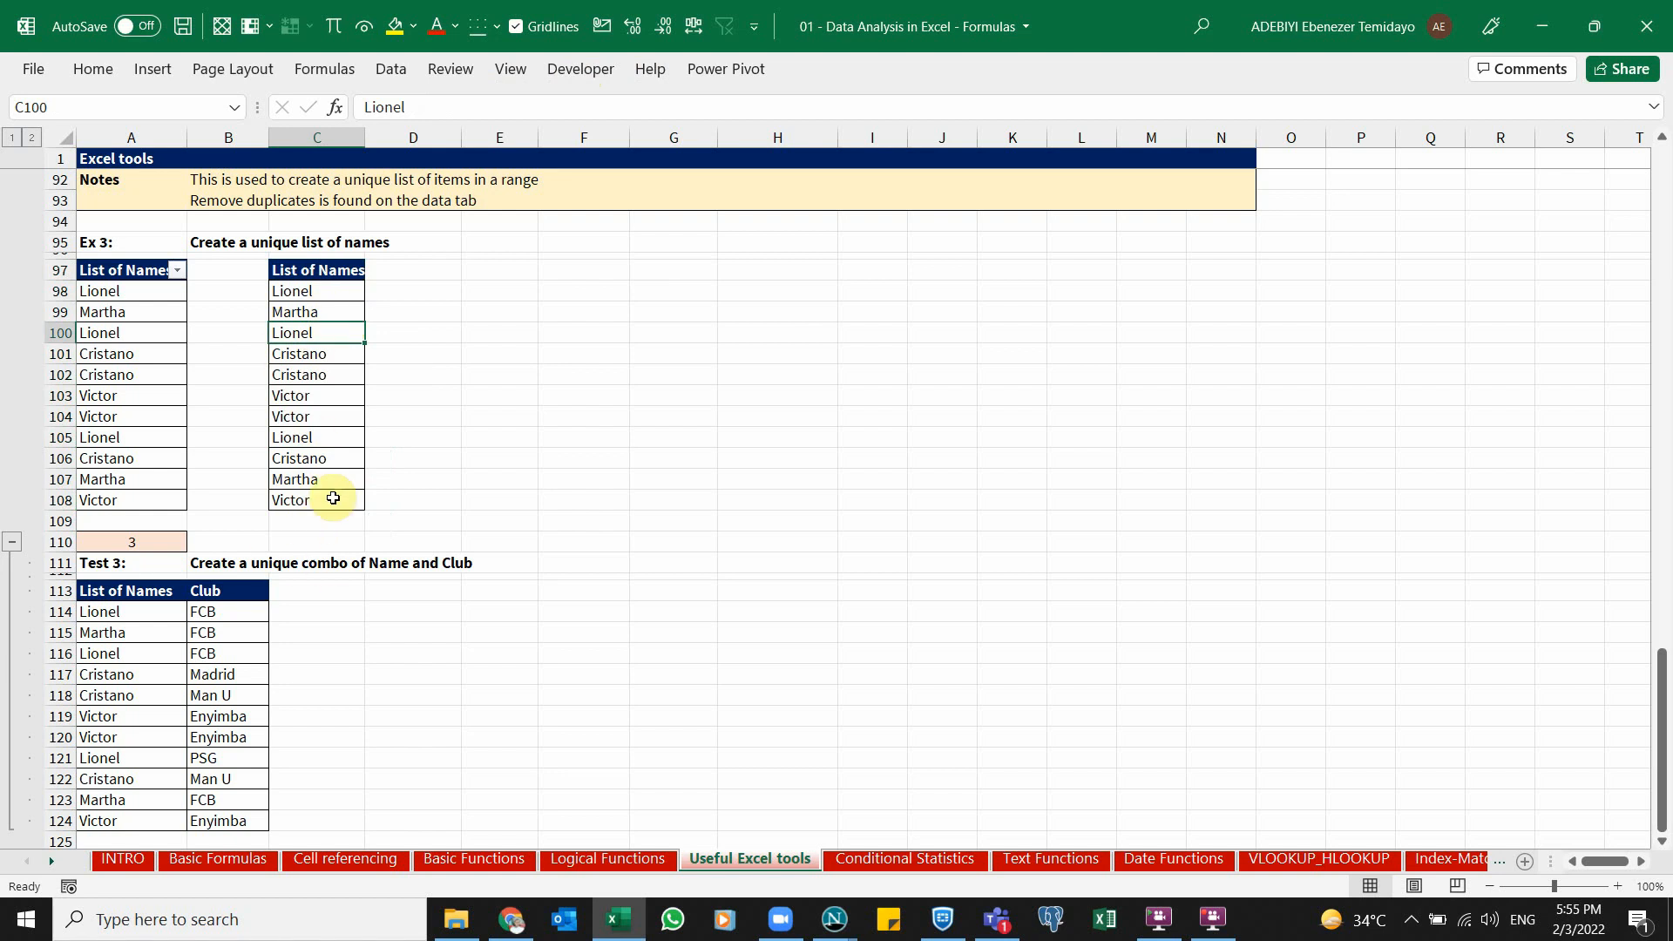
Remove duplicates from the copied list in column C, checking the List of Names column and treating the first row as headers.
left_click(392, 70)
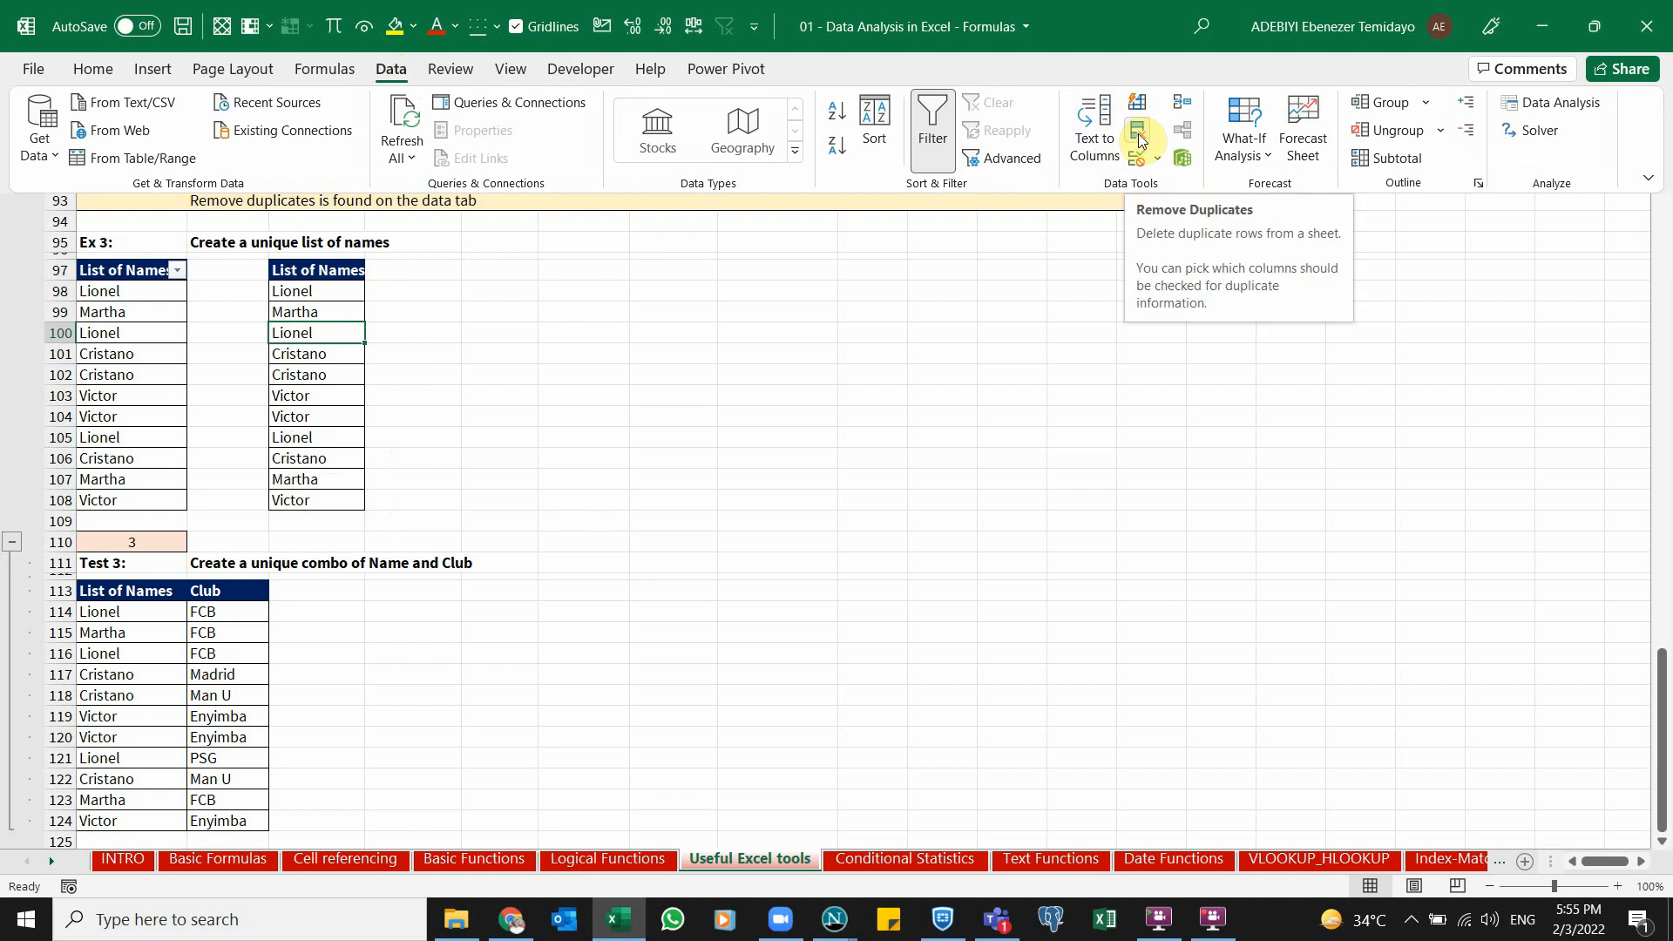
left_click(697, 462)
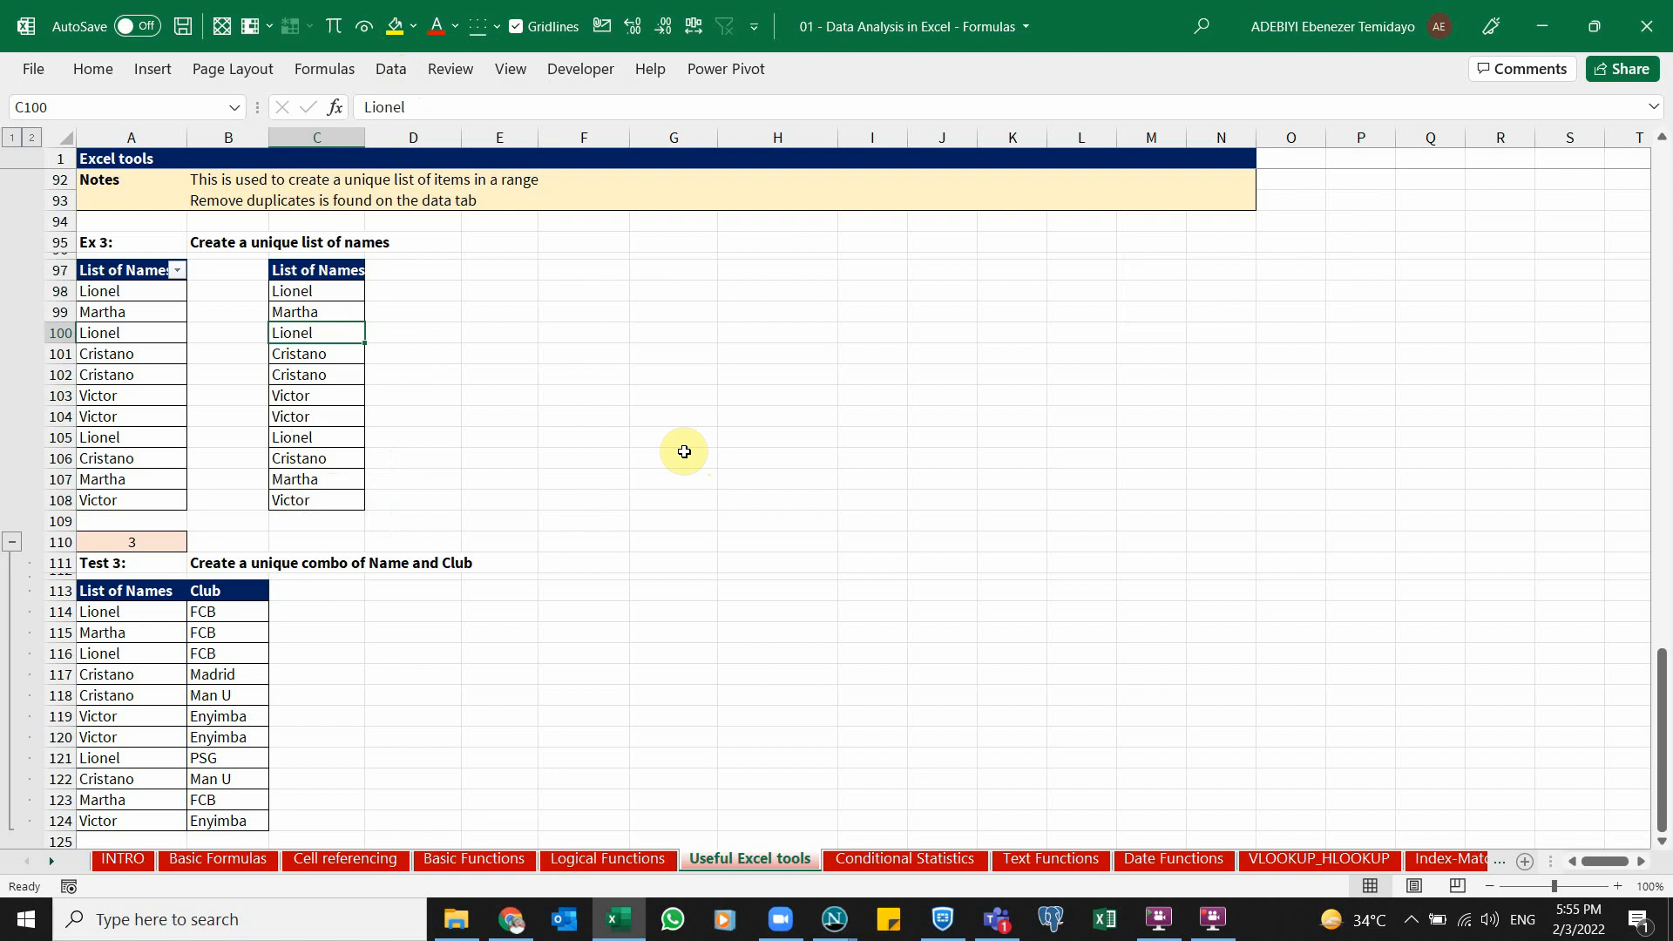
key("alt+a")
key("m")
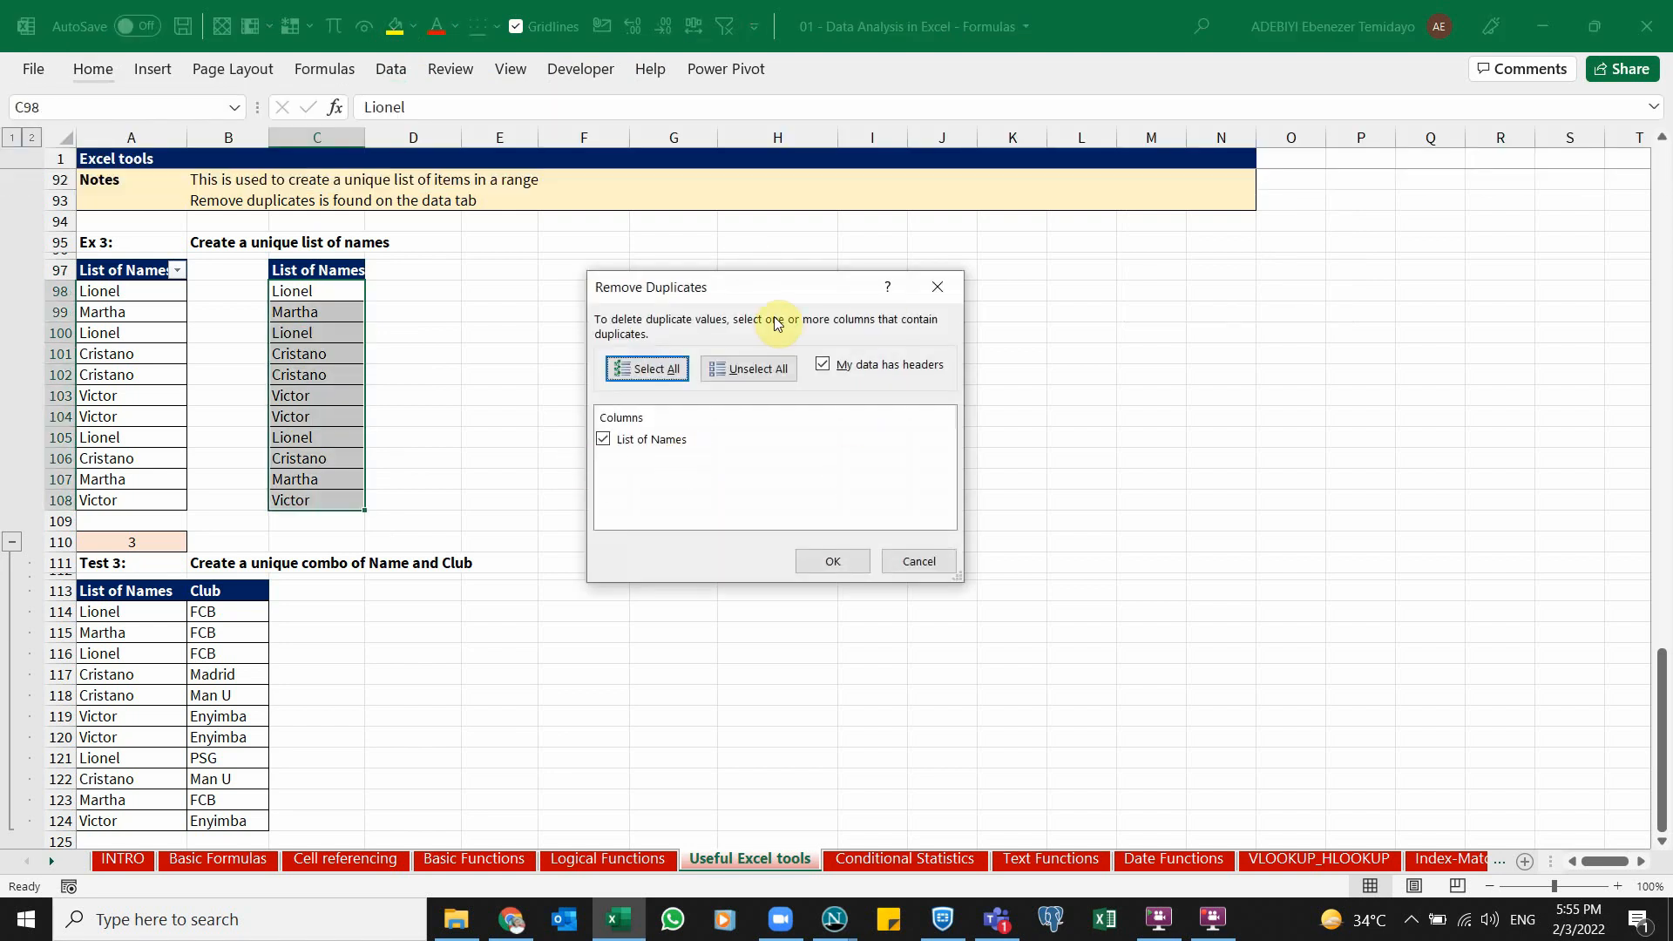
left_click_drag(736, 286, 700, 253)
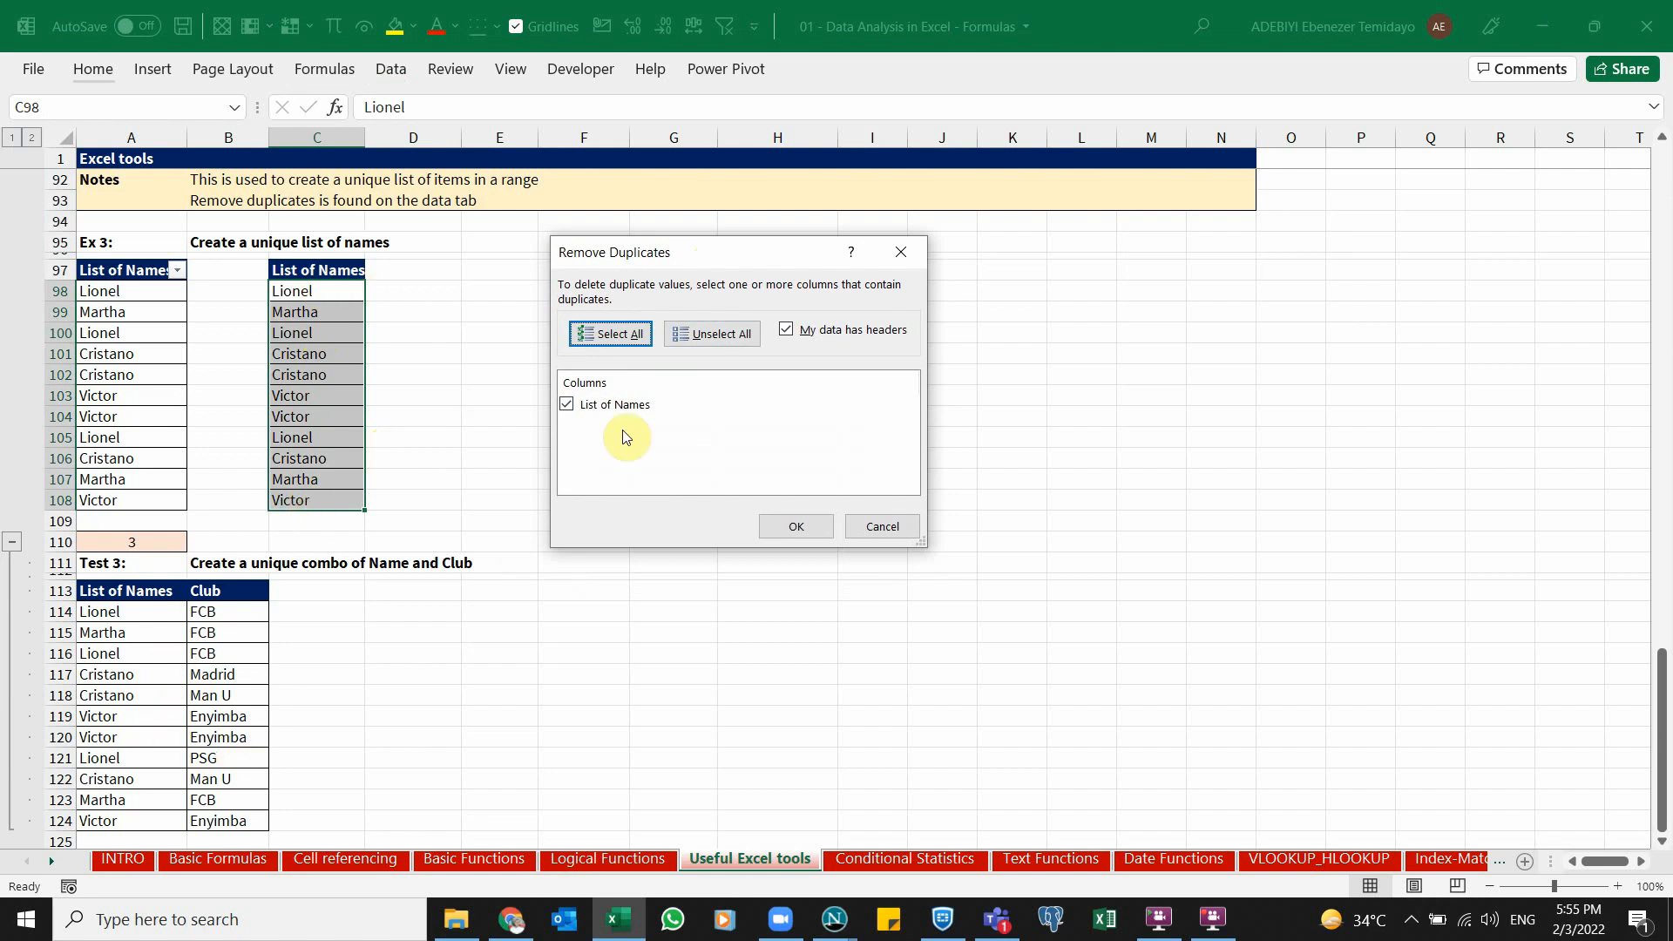
left_click(793, 523)
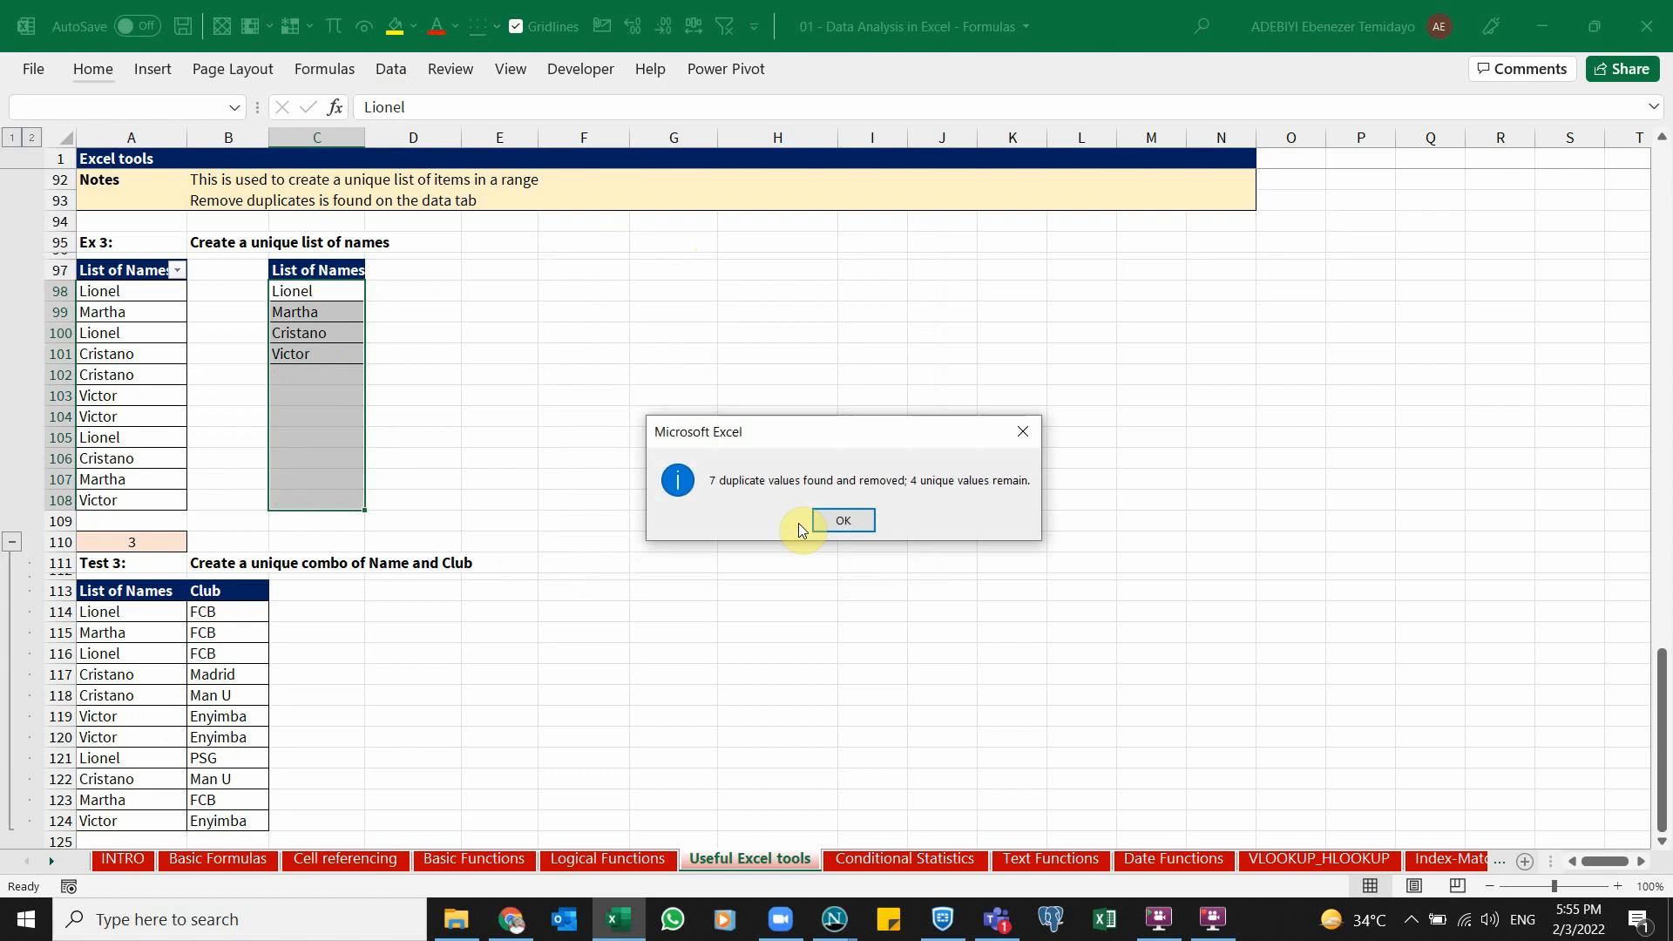
left_click(844, 520)
Review each remaining name and the header of the deduplicated list in column C.
left_click(348, 335)
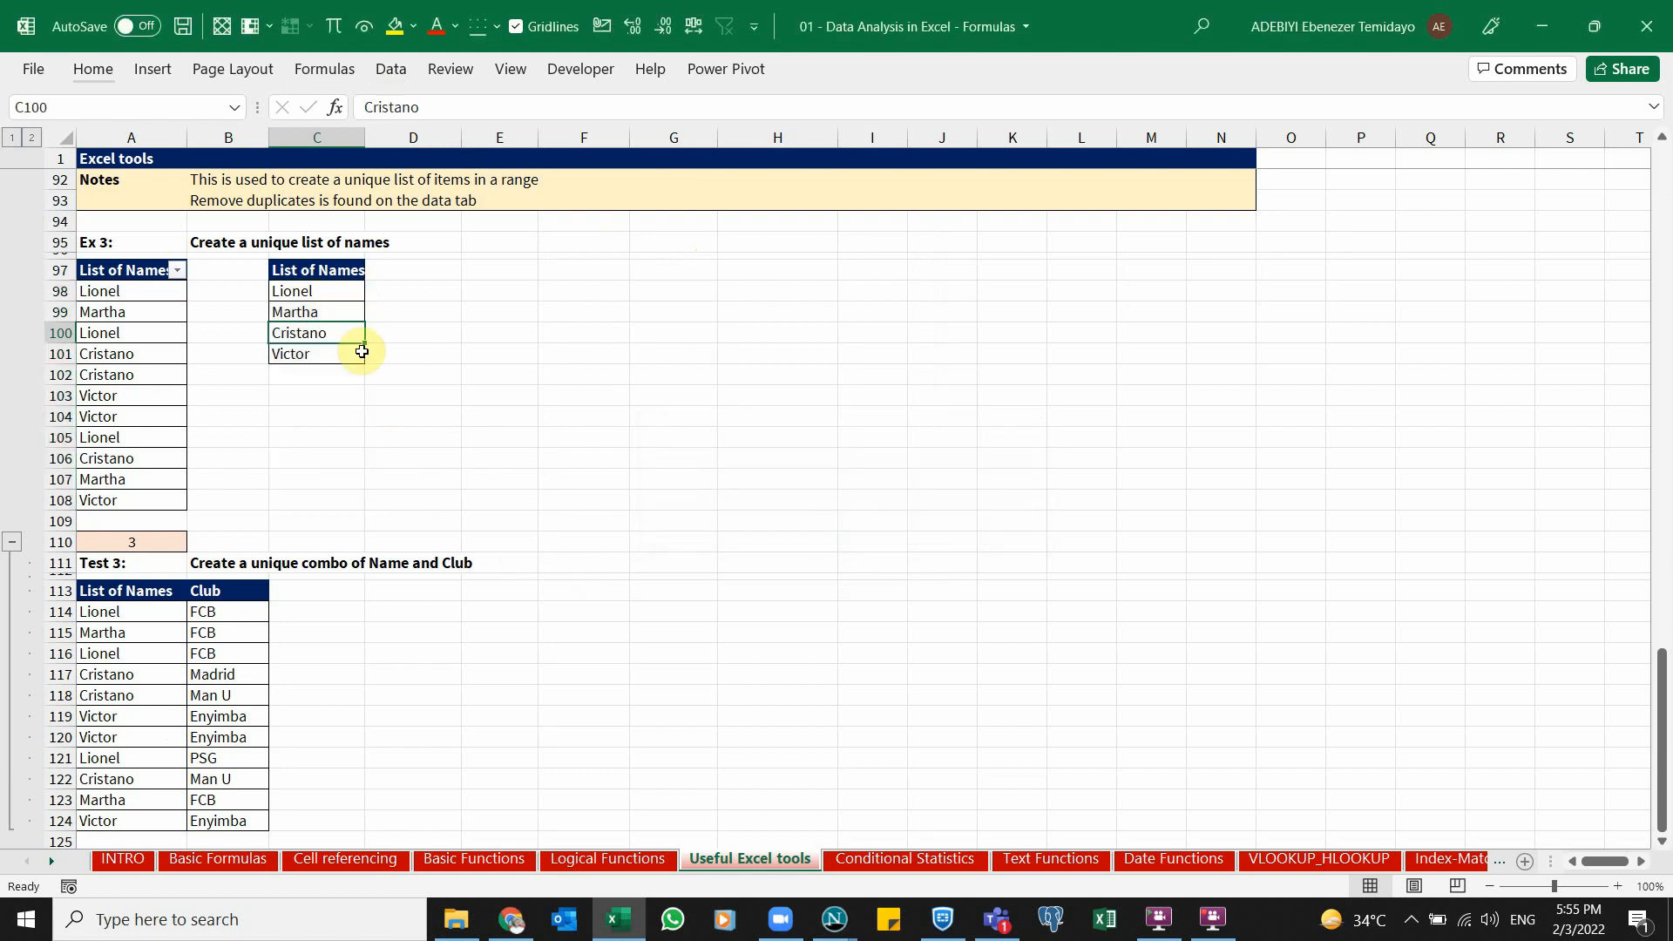
left_click(329, 293)
left_click(336, 312)
left_click(338, 333)
left_click(337, 352)
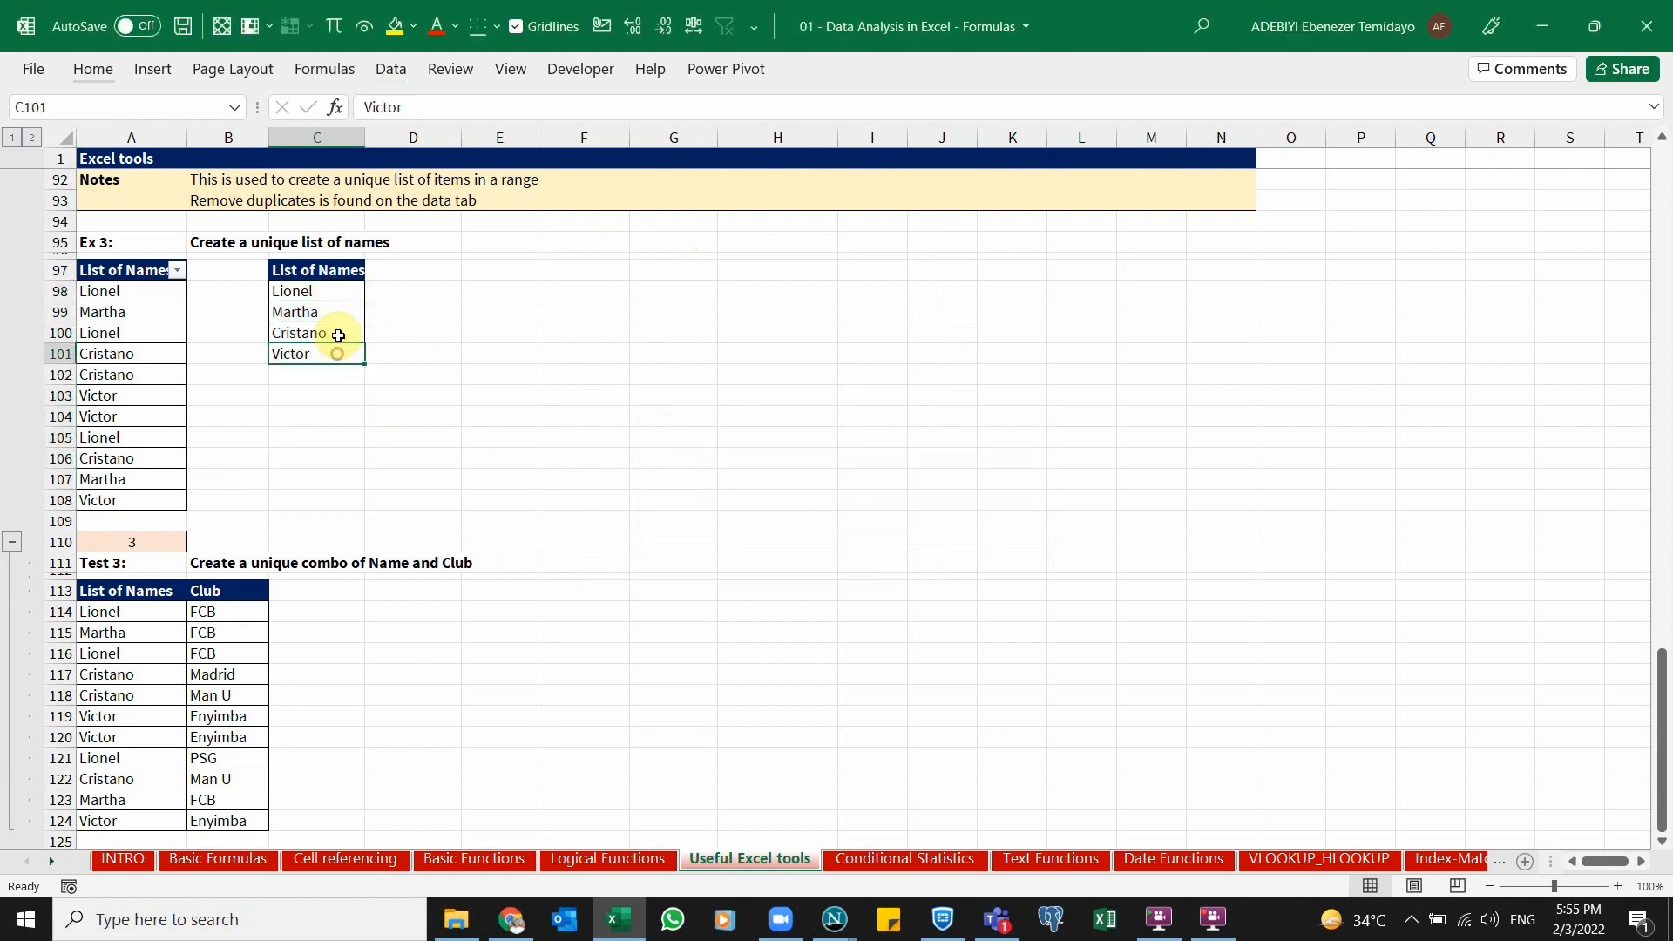
left_click(337, 334)
left_click(330, 291)
left_click(324, 275)
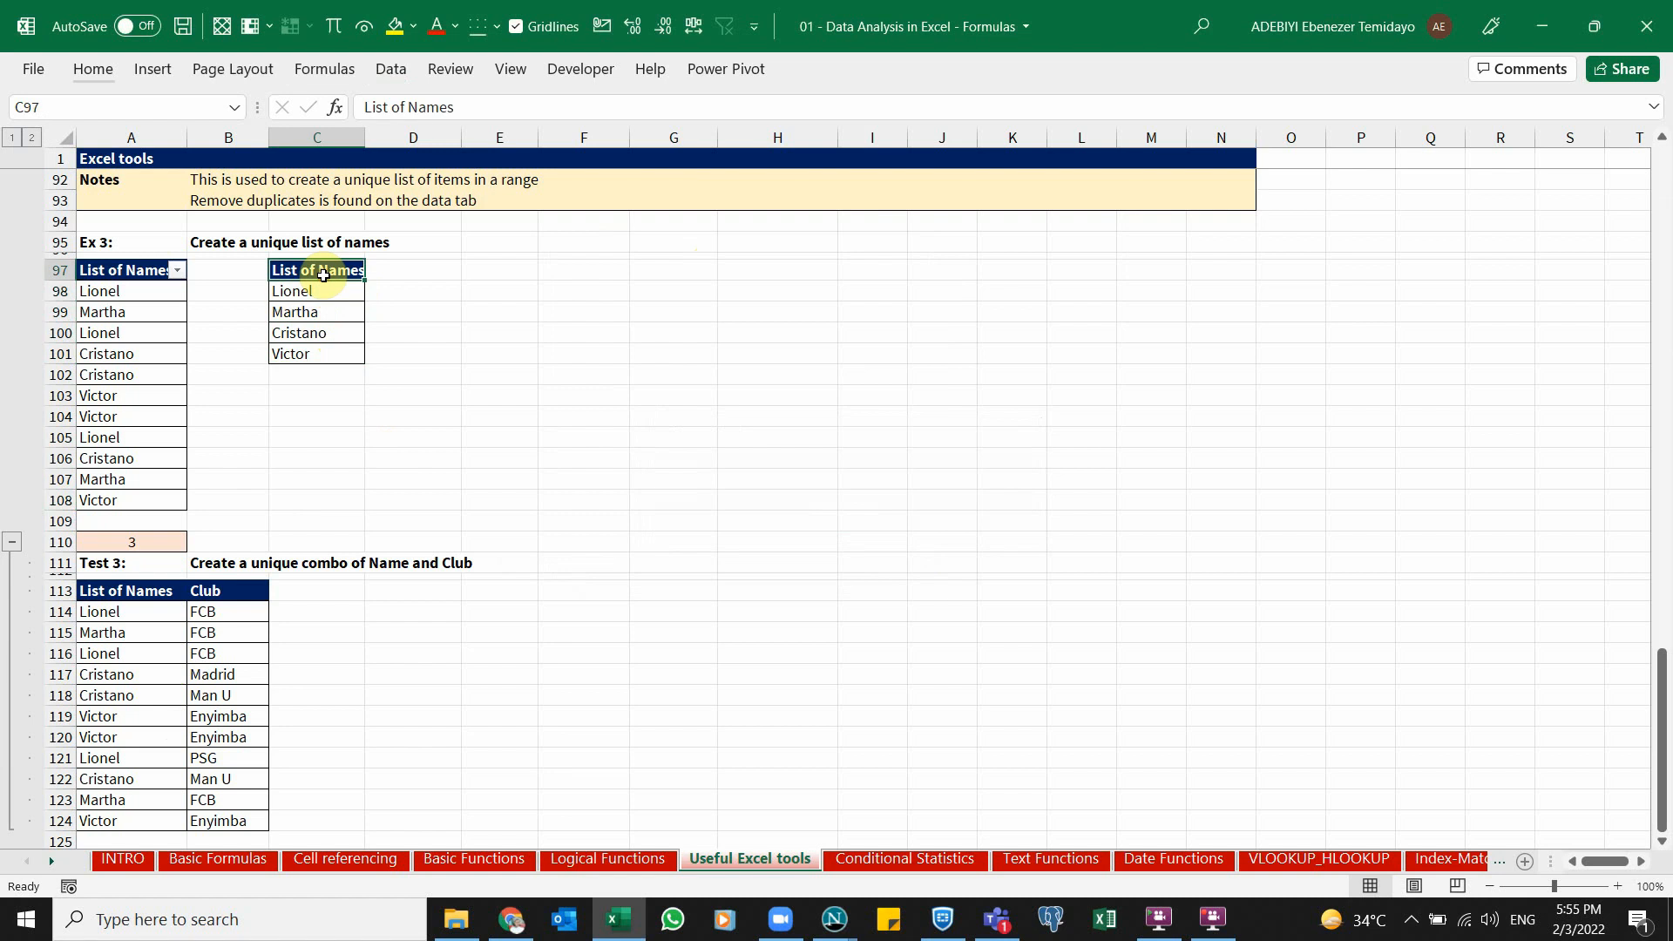
Try replacing the name in A101 with a new one, check the deduplicated list in column C, and undo the edit.
left_click(140, 352)
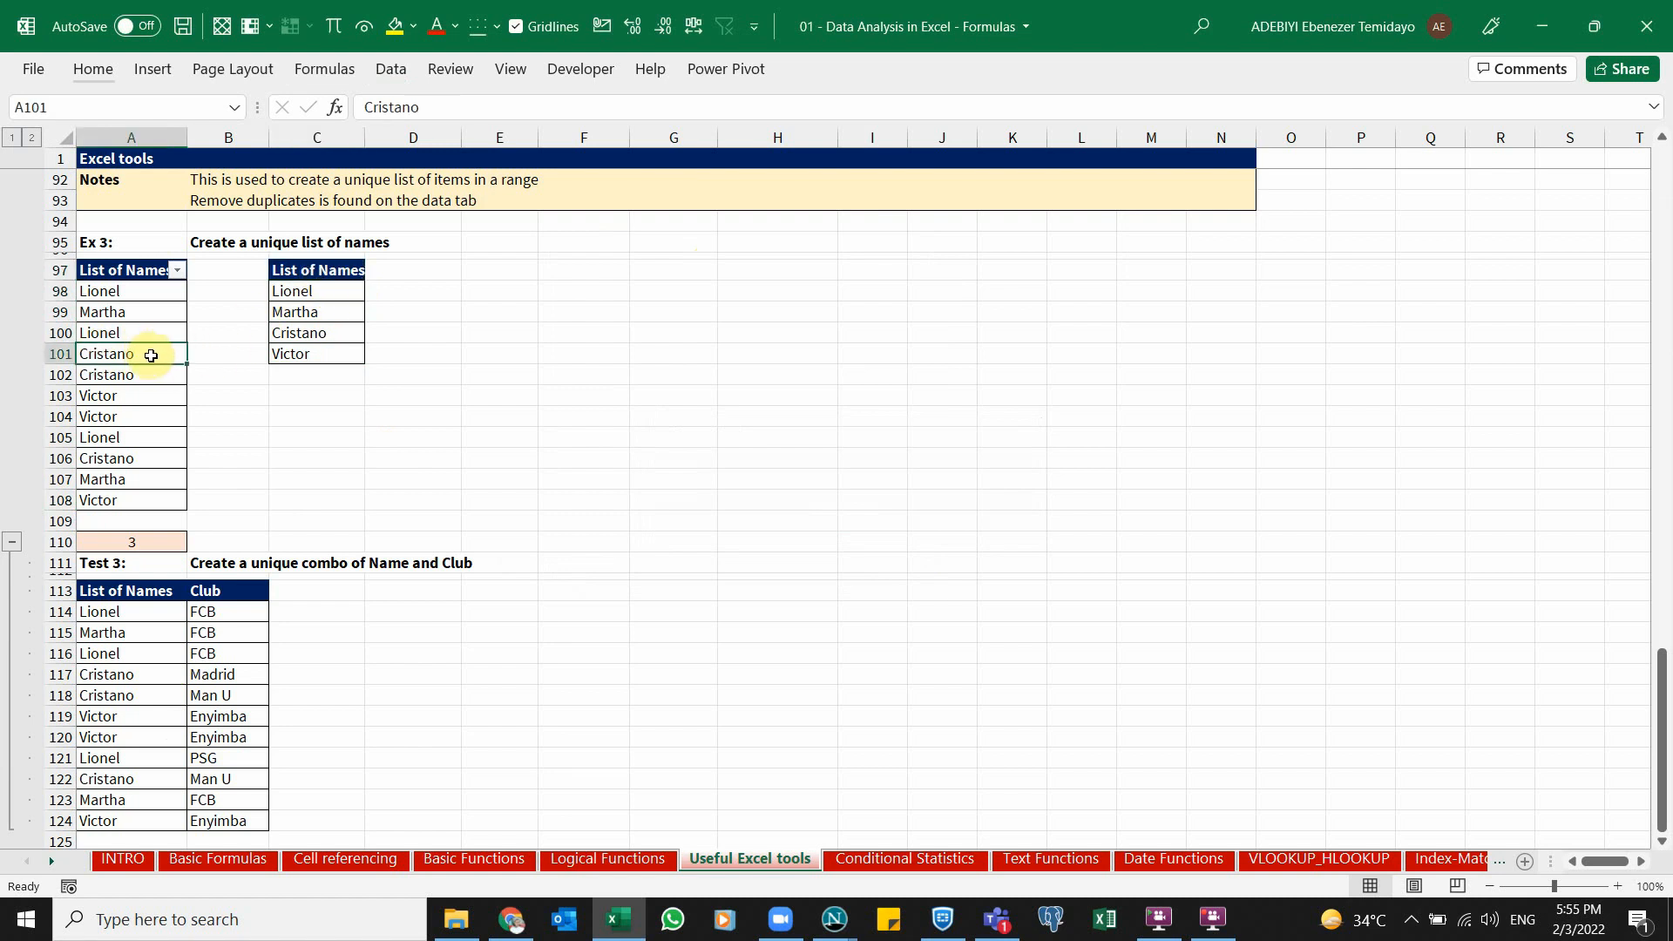
type("Dato")
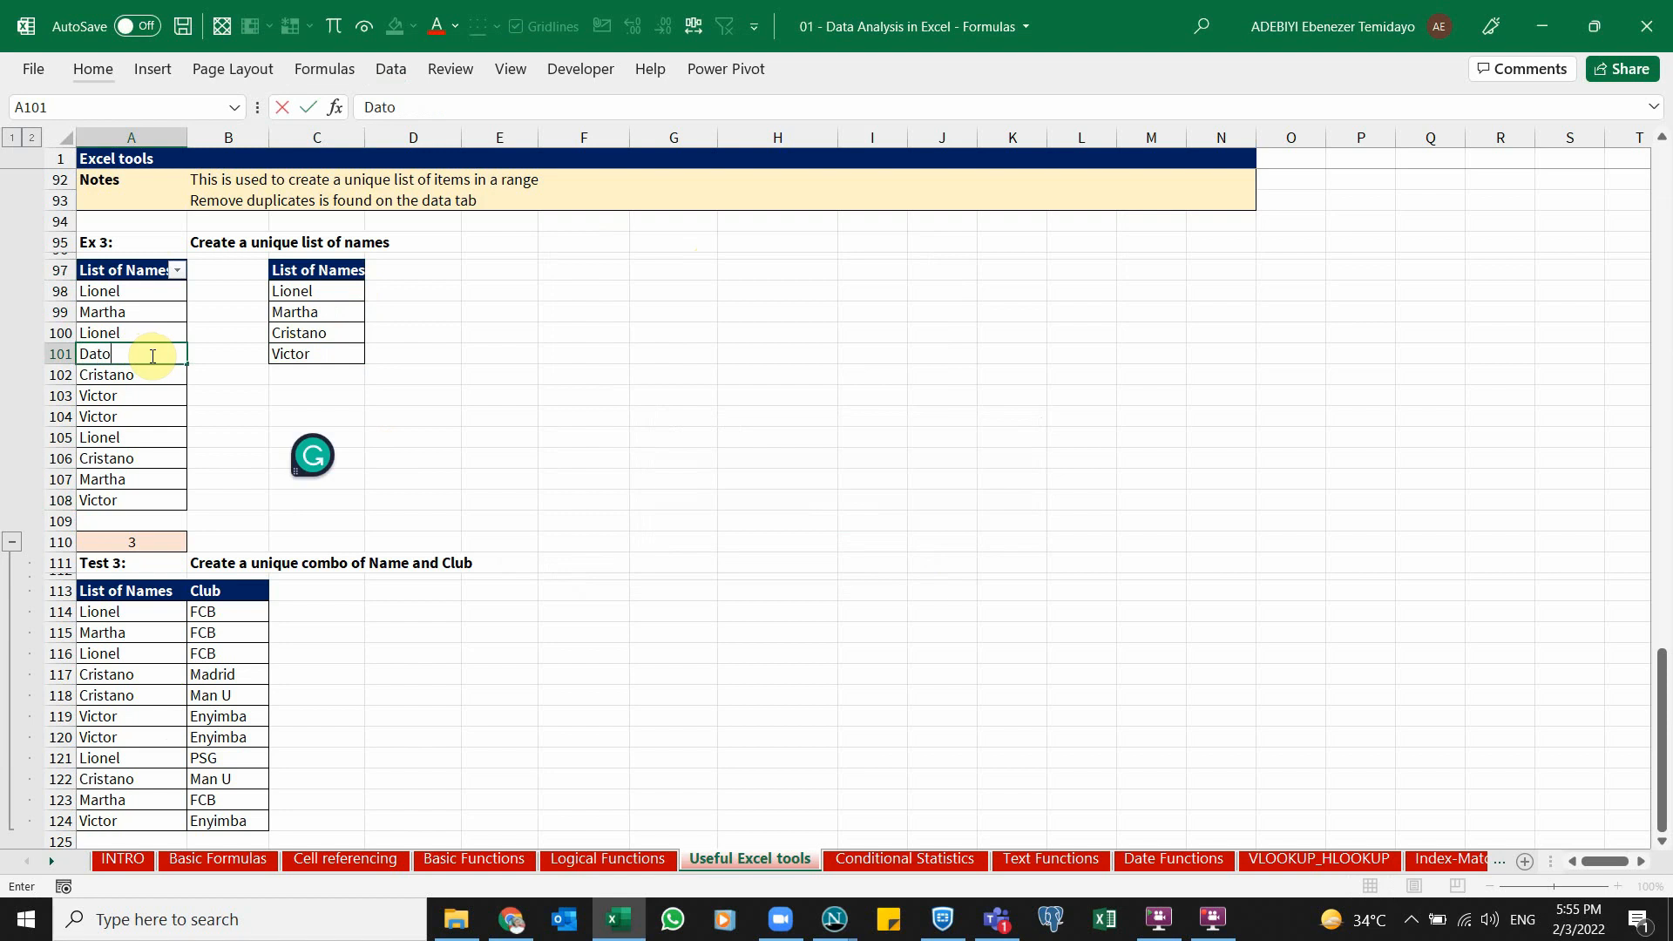
key("Return")
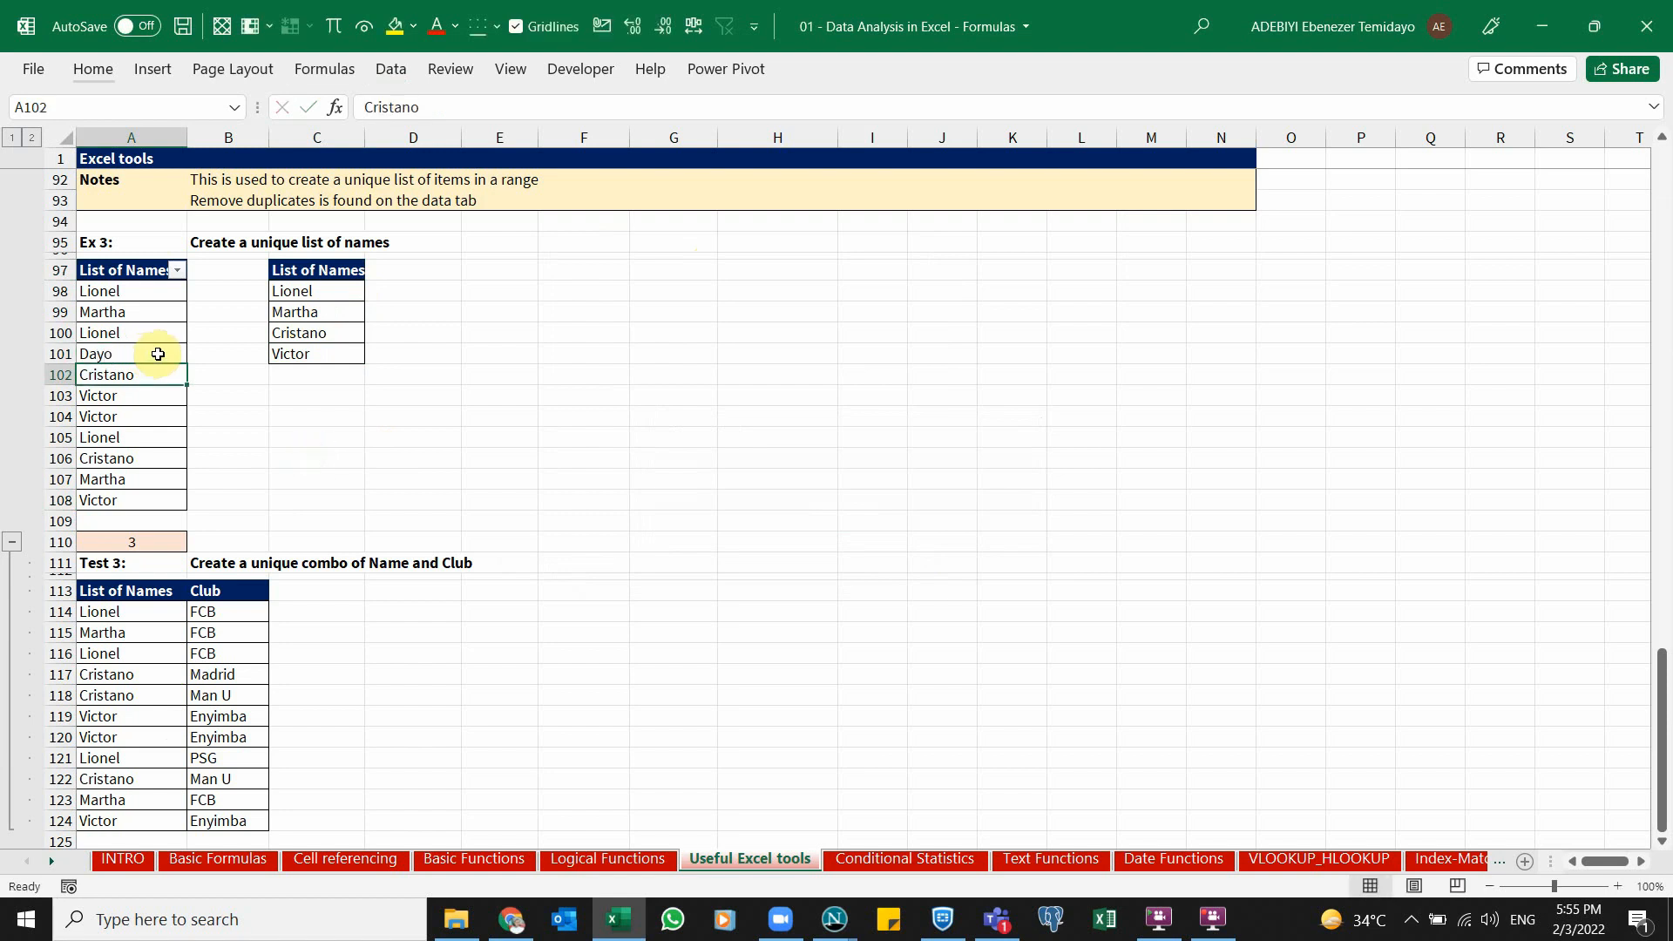
left_click(332, 353)
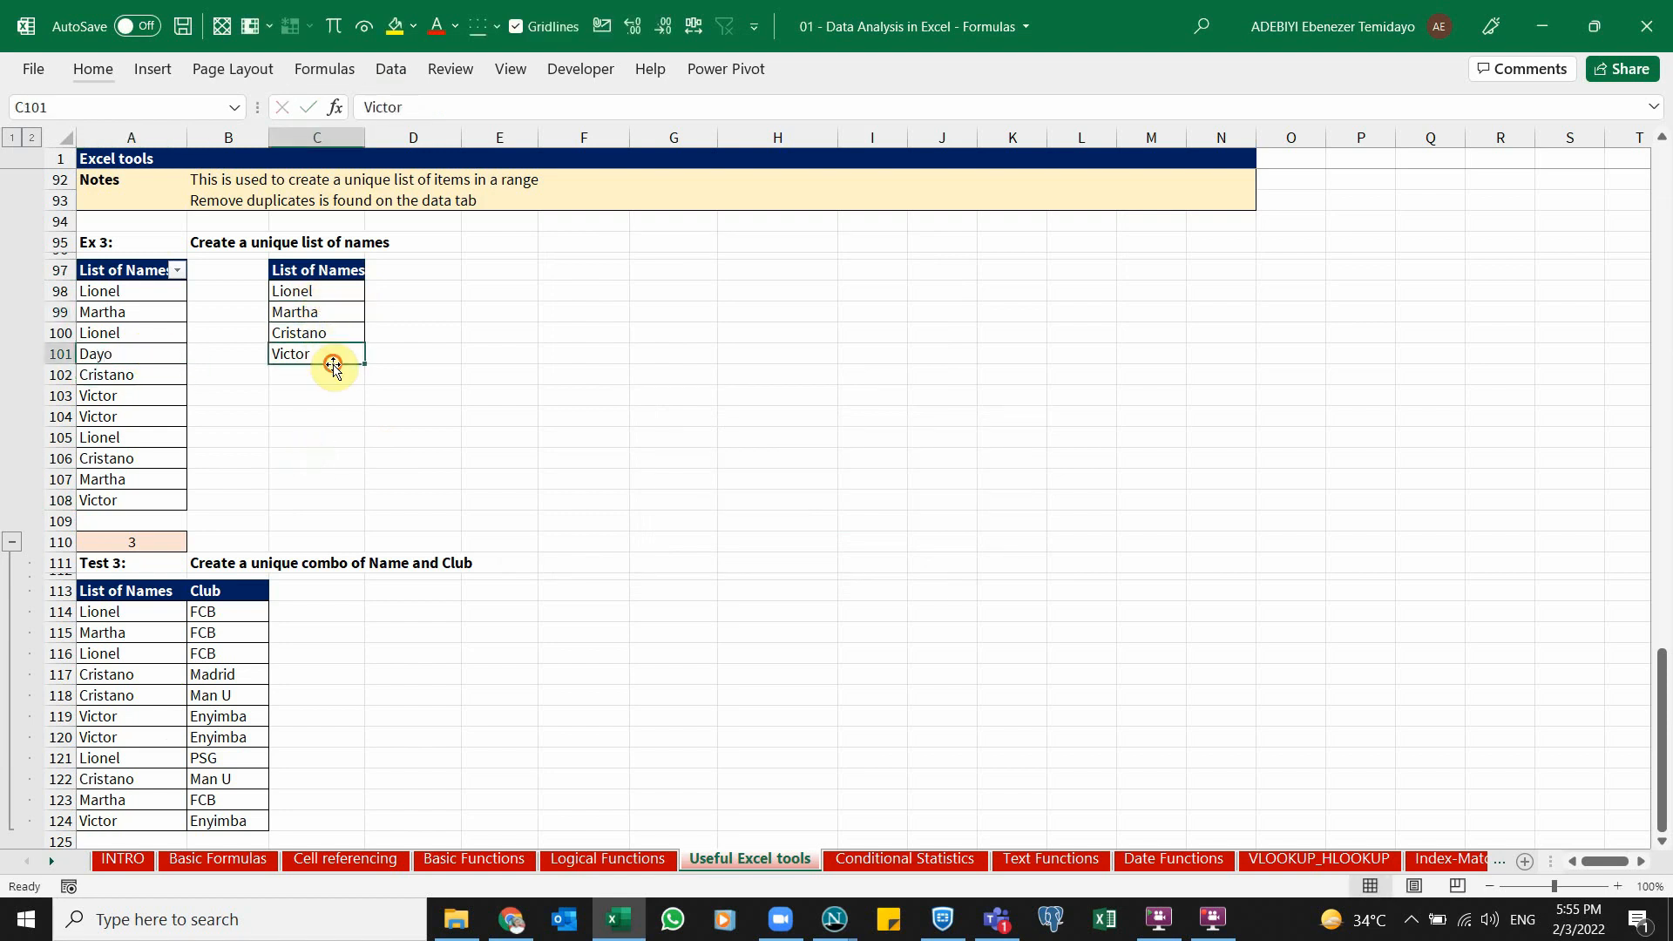
left_click(329, 312)
left_click(328, 291)
key("ctrl+z")
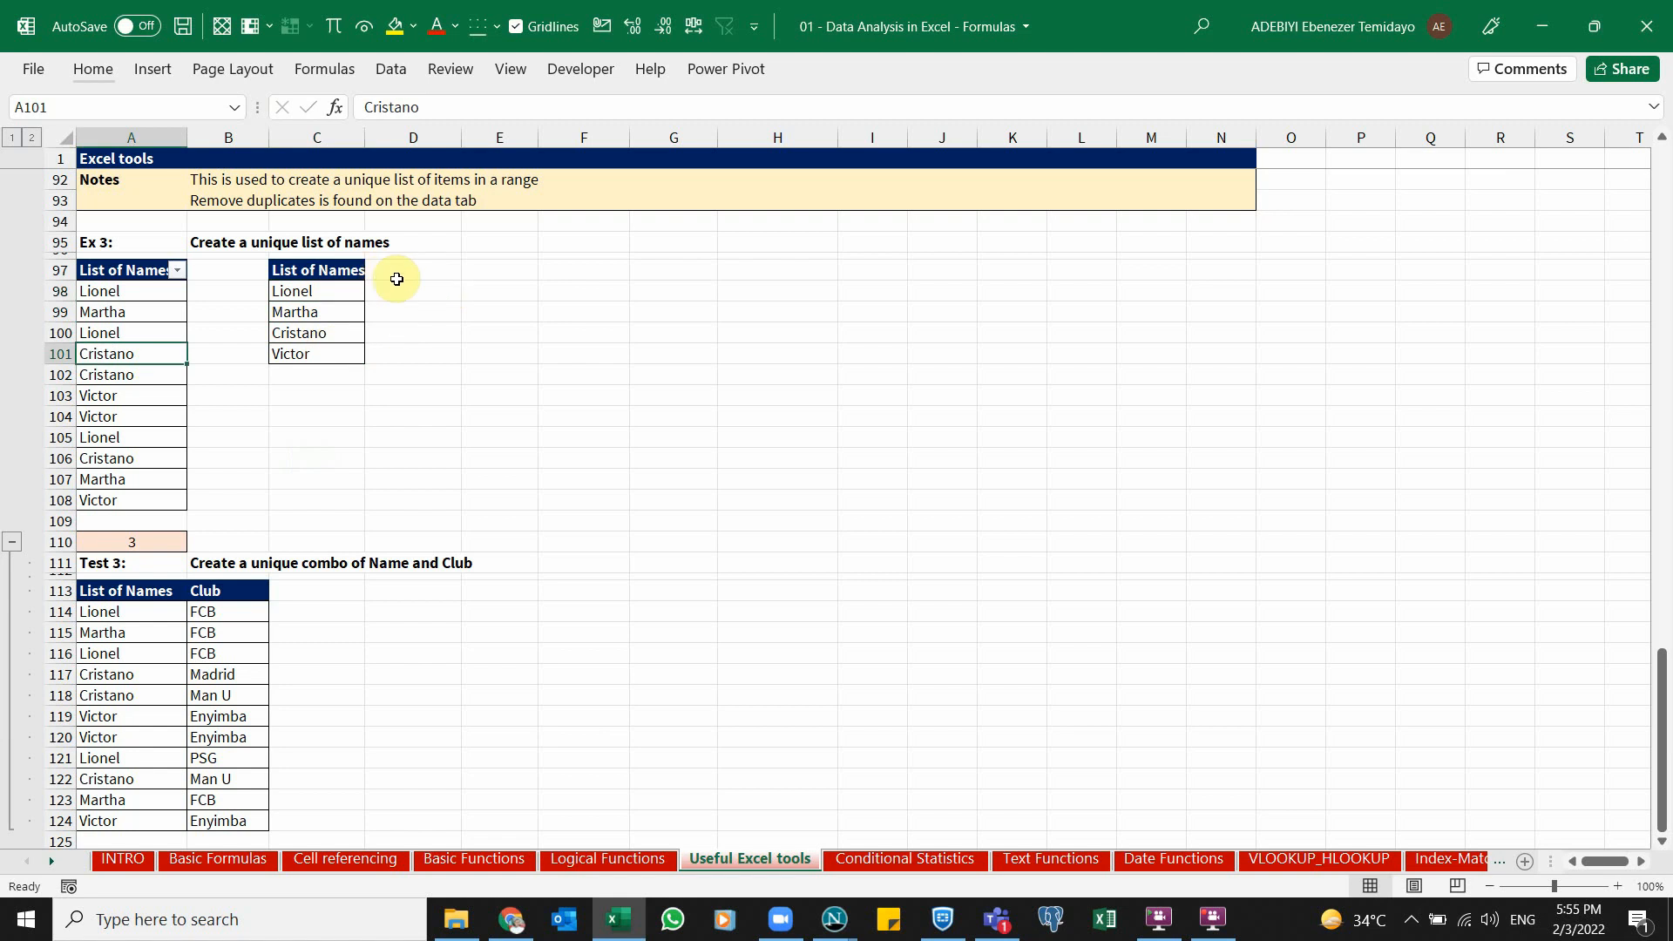
Enter the label UNIQUE in F95, on the Ex 3 title row.
left_click(575, 244)
type("UNIQUE")
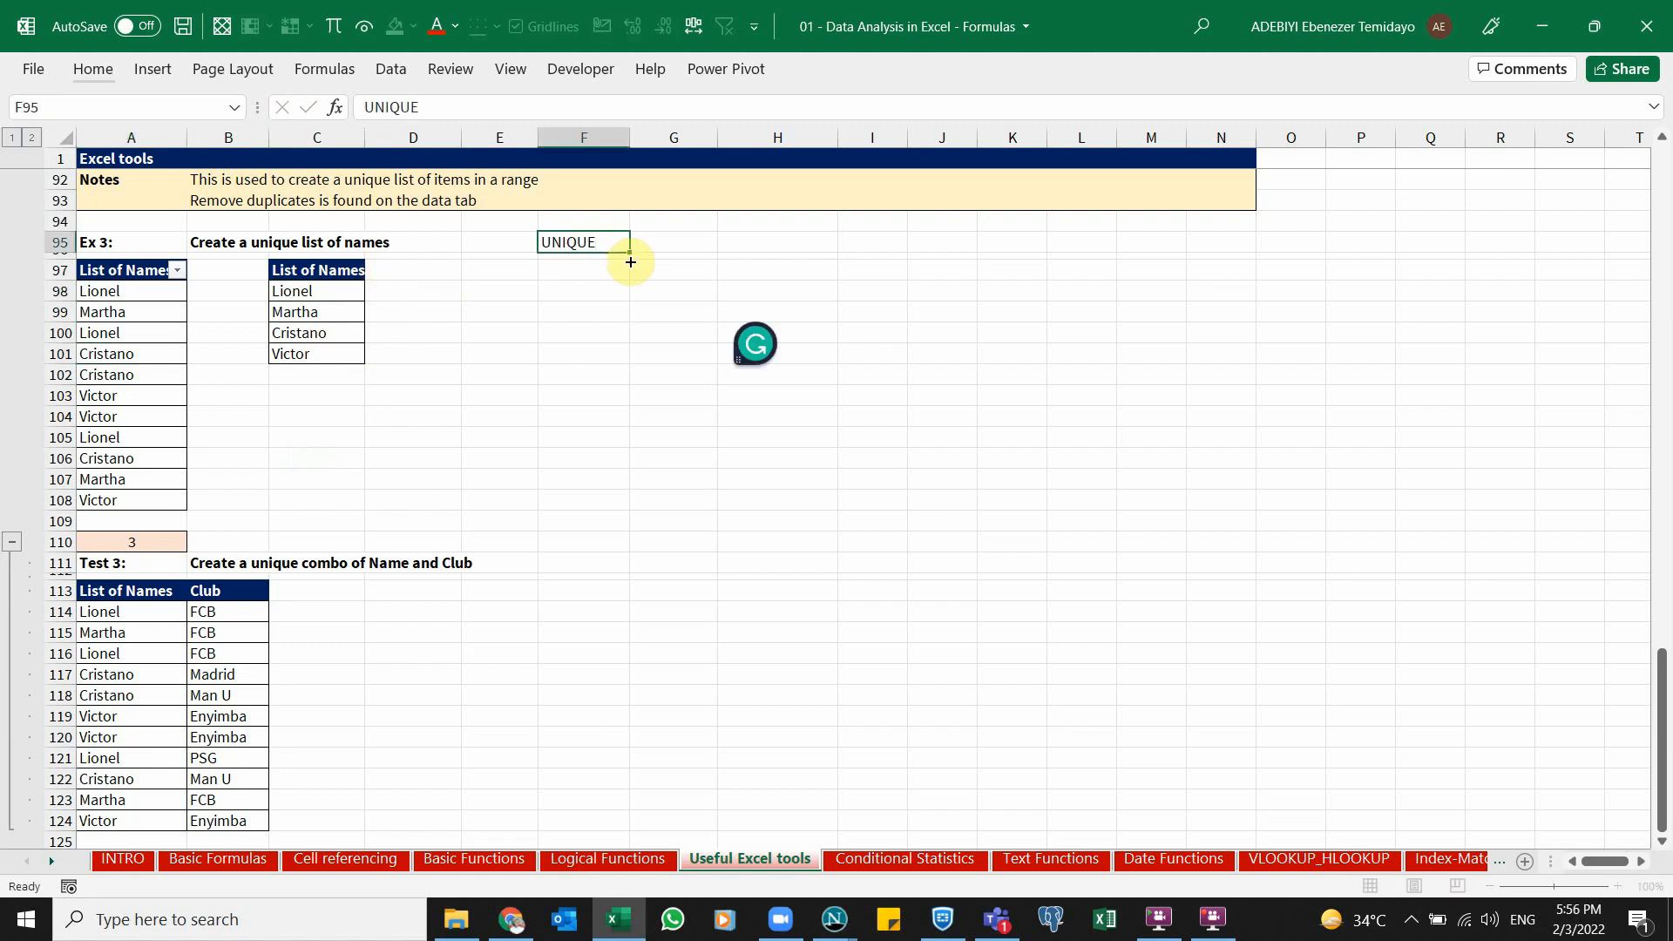
key("Return")
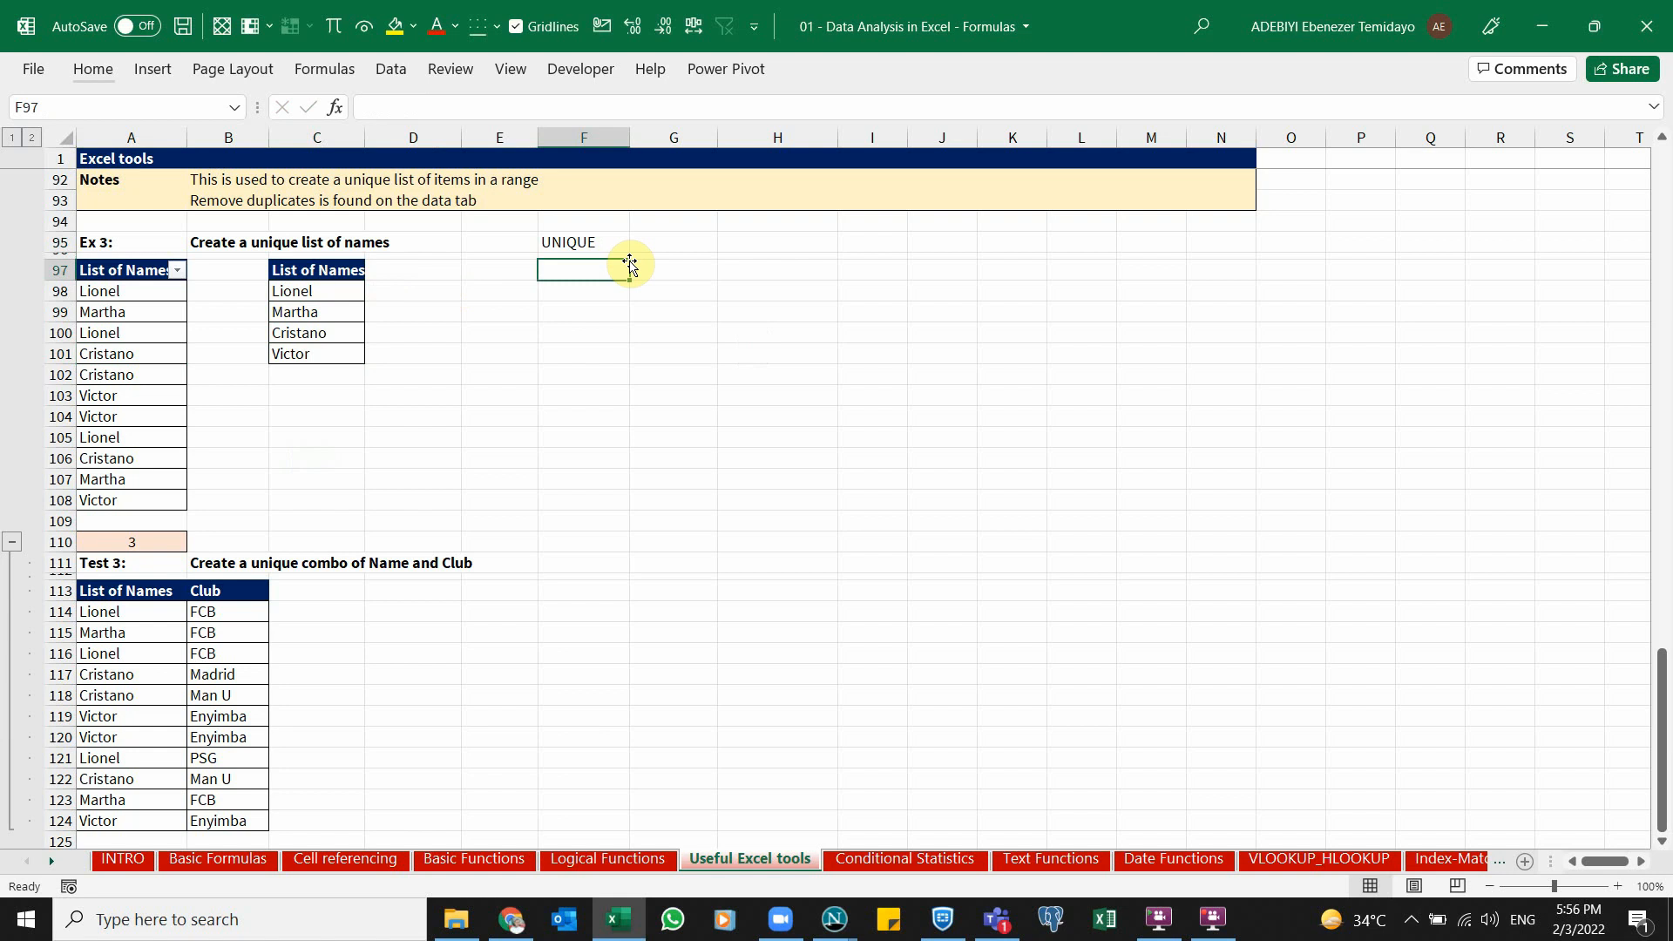
Copy the List of Names header from C97 to E97 and widen column E to fit it.
key("Left")
key("Left")
key("Left")
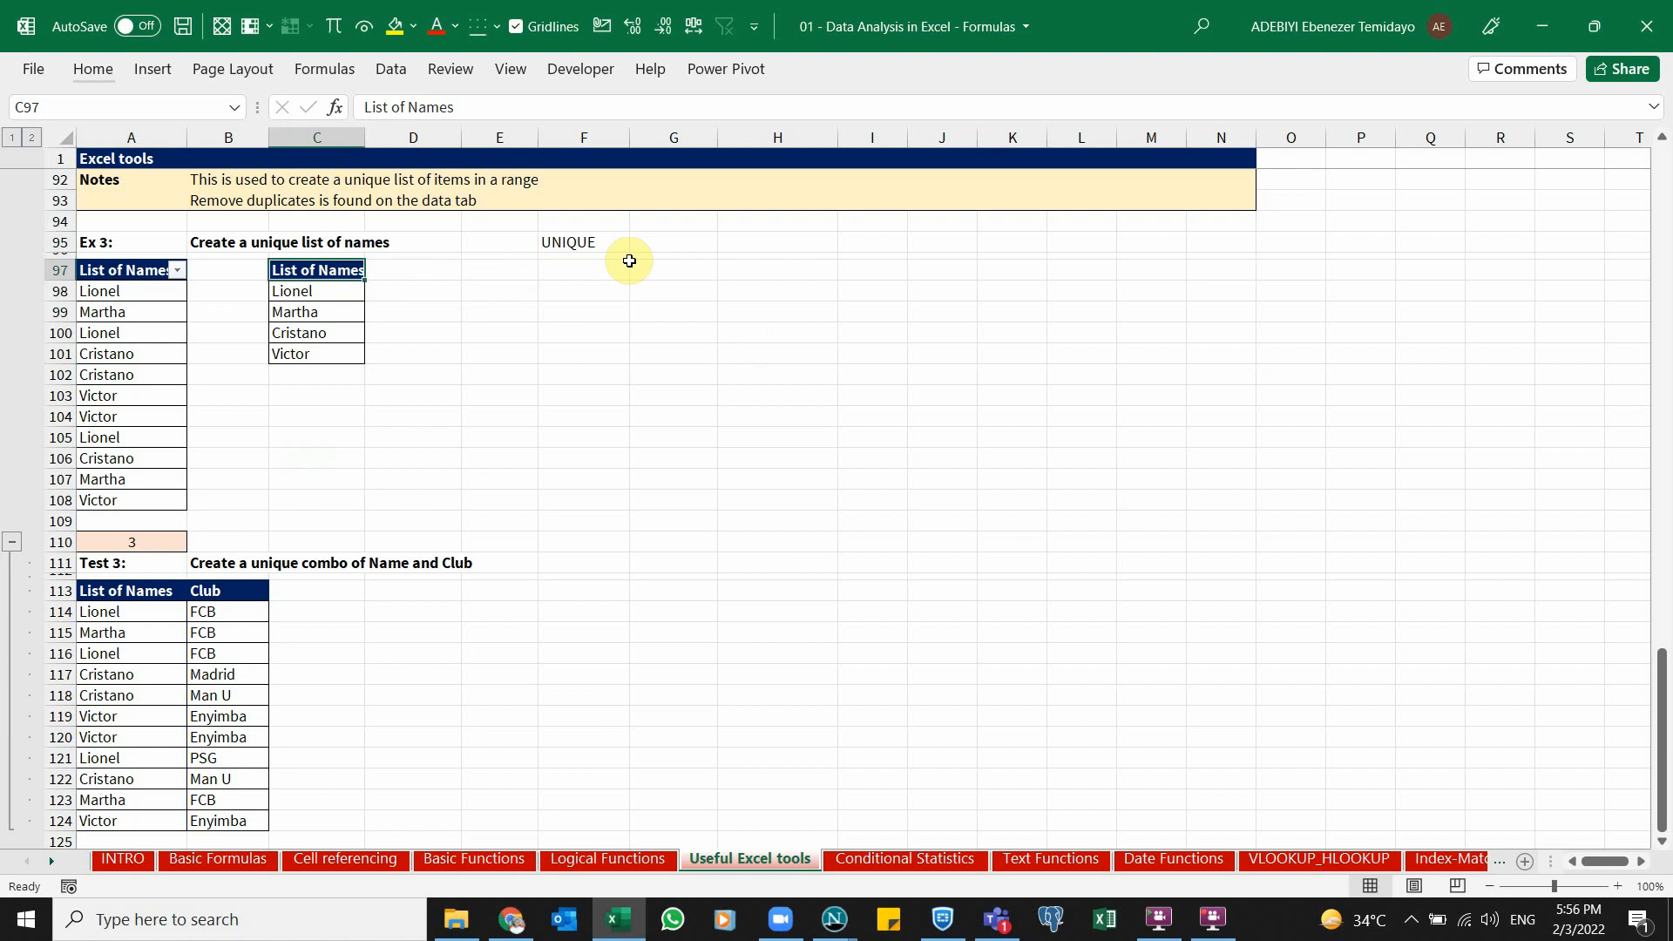
key("ctrl+c")
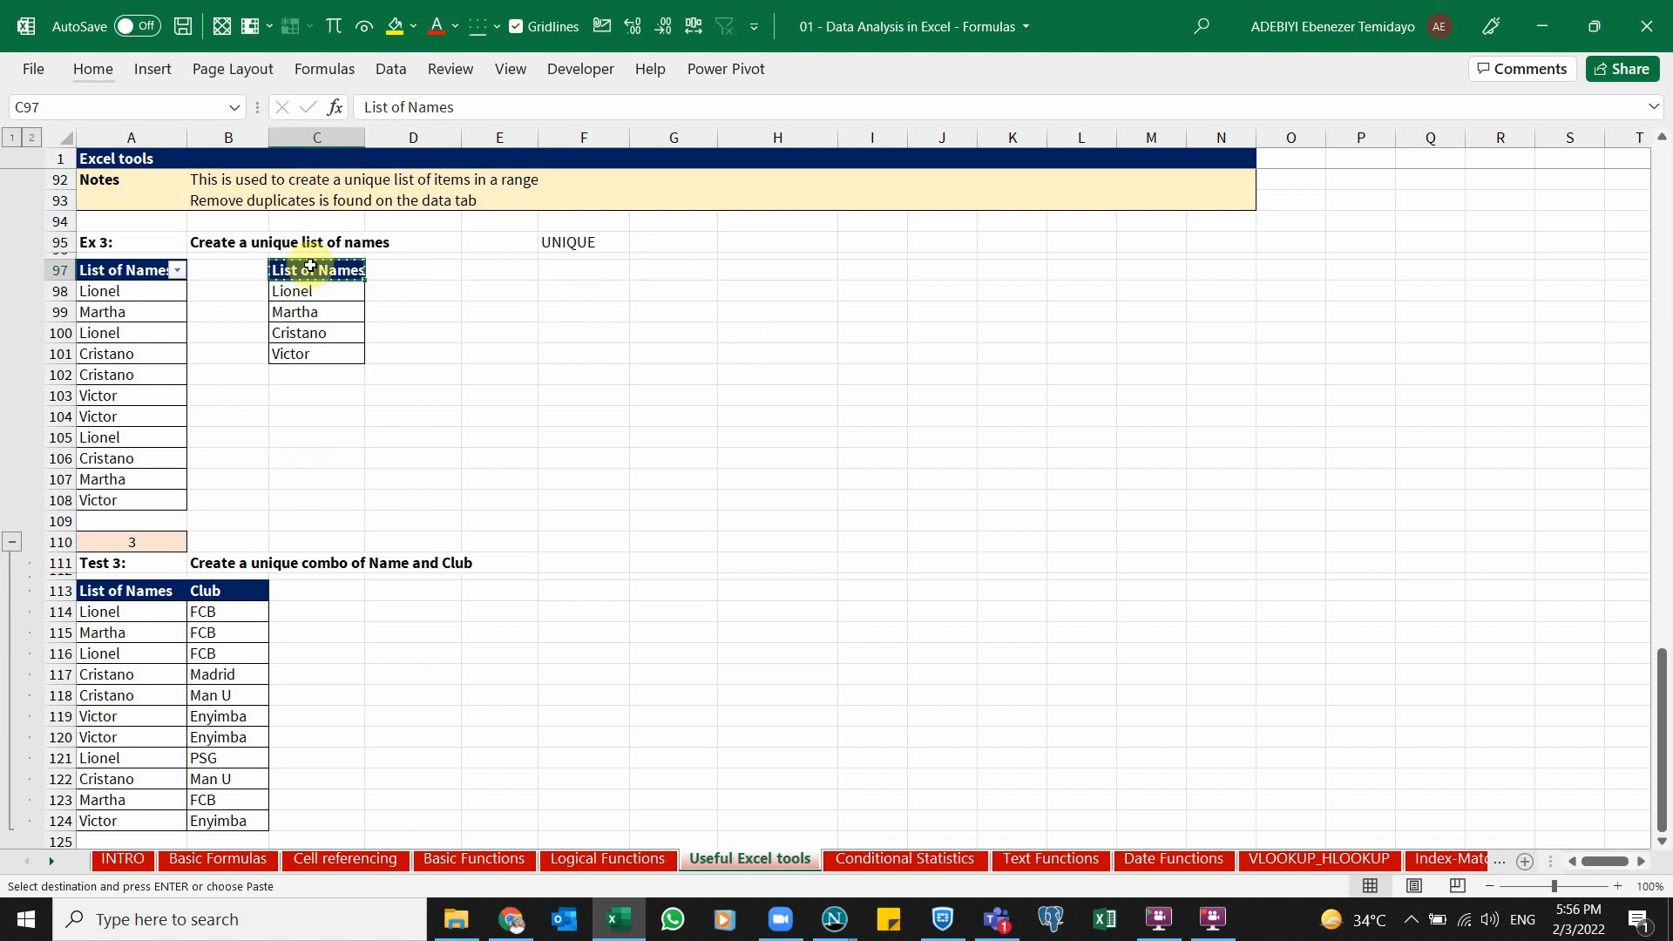
left_click(517, 269)
key("Return")
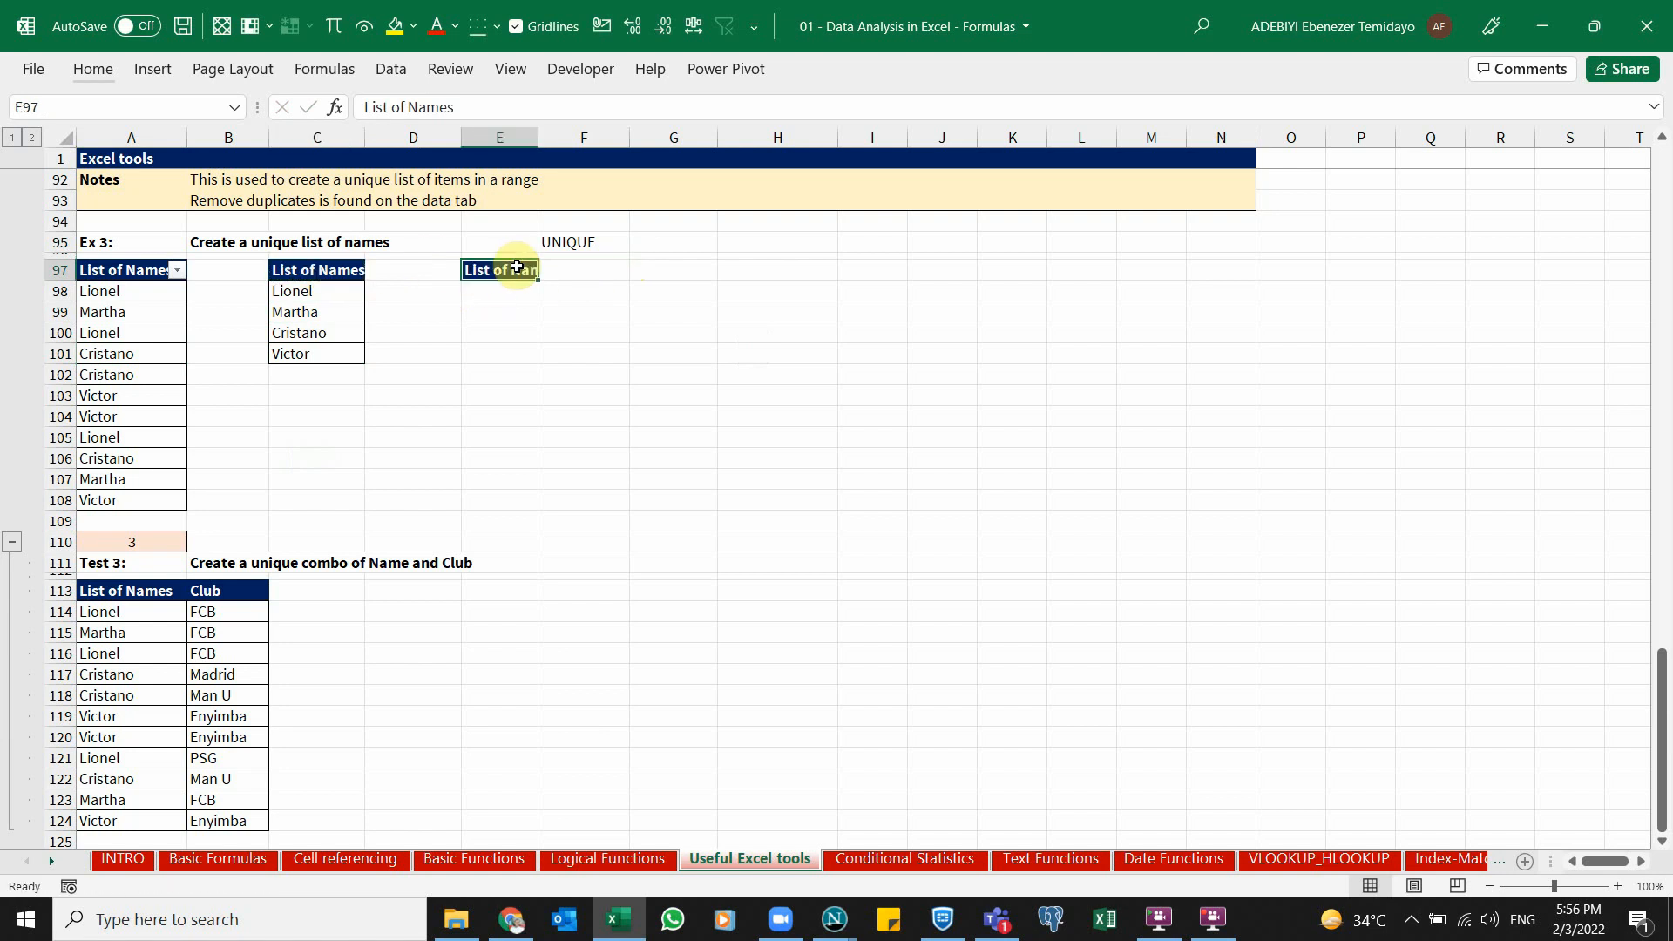
left_click_drag(539, 137, 593, 138)
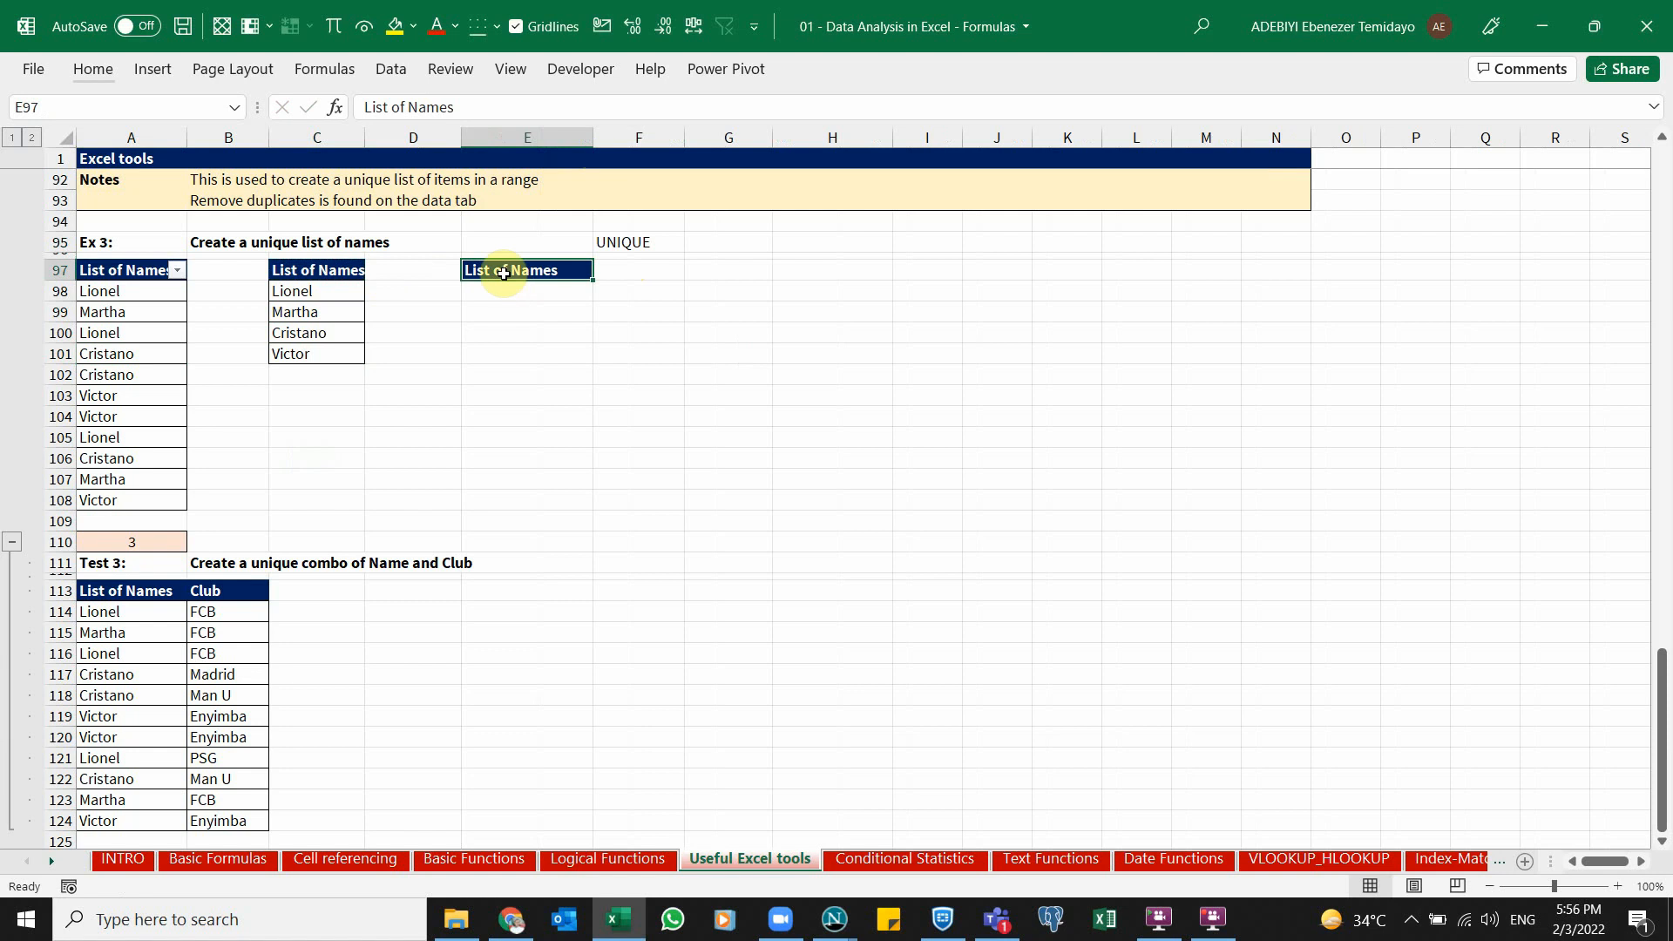
Change the header in E97 to "Unique List of names" and autofit column E.
type("u")
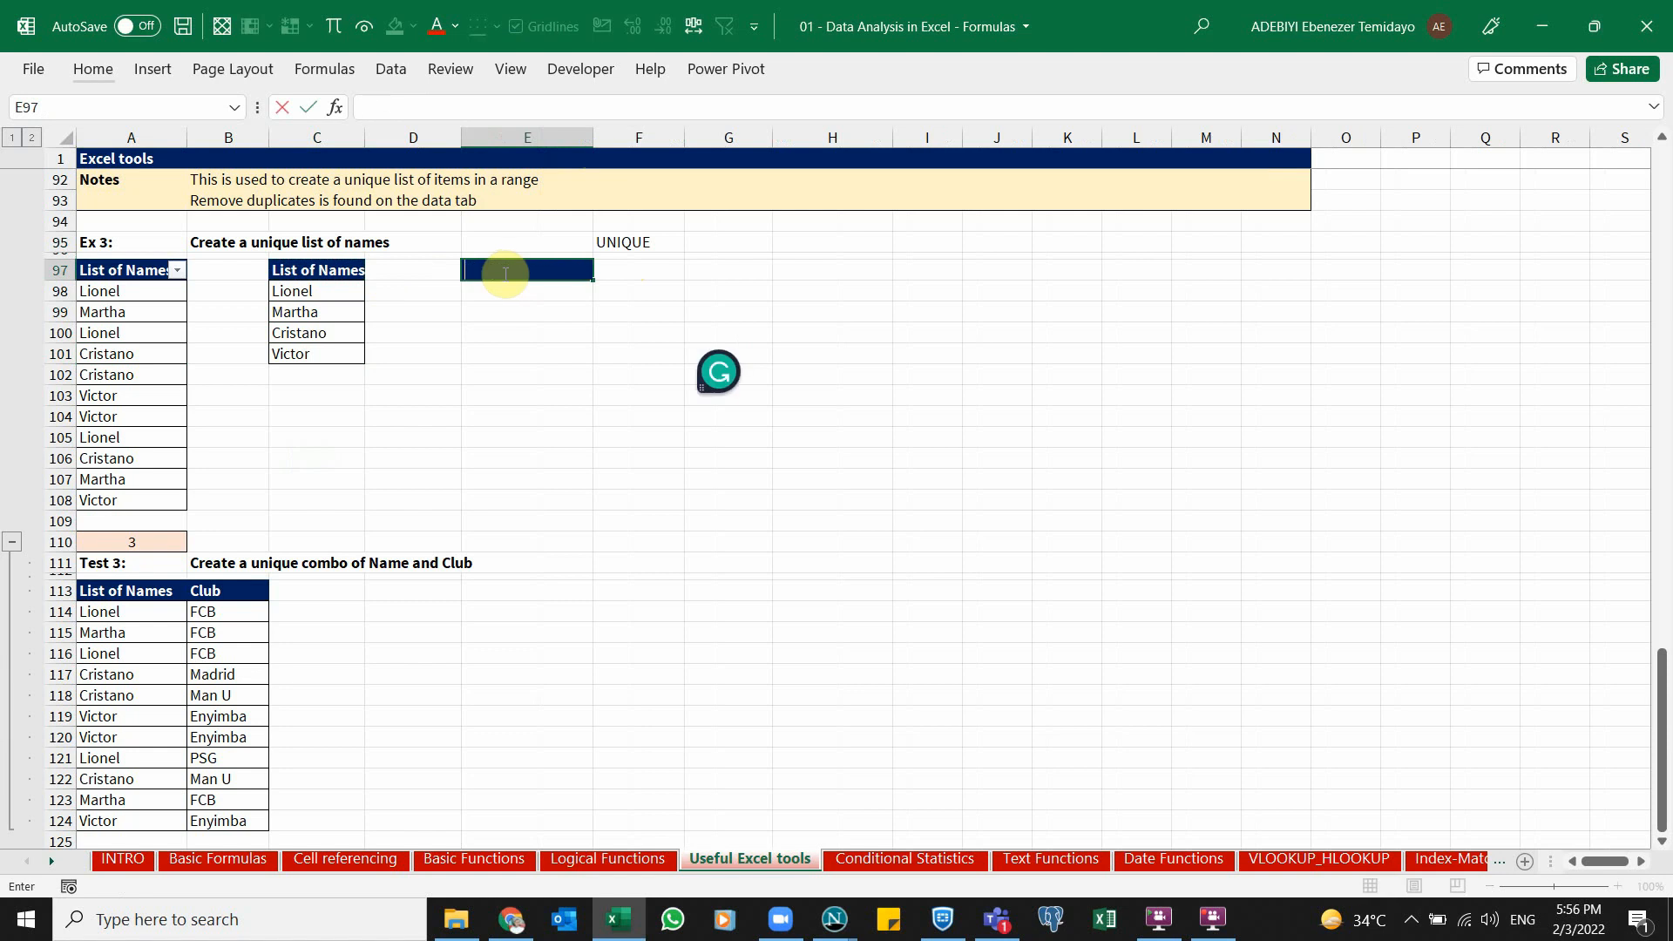
type("nique List of names")
key("Return")
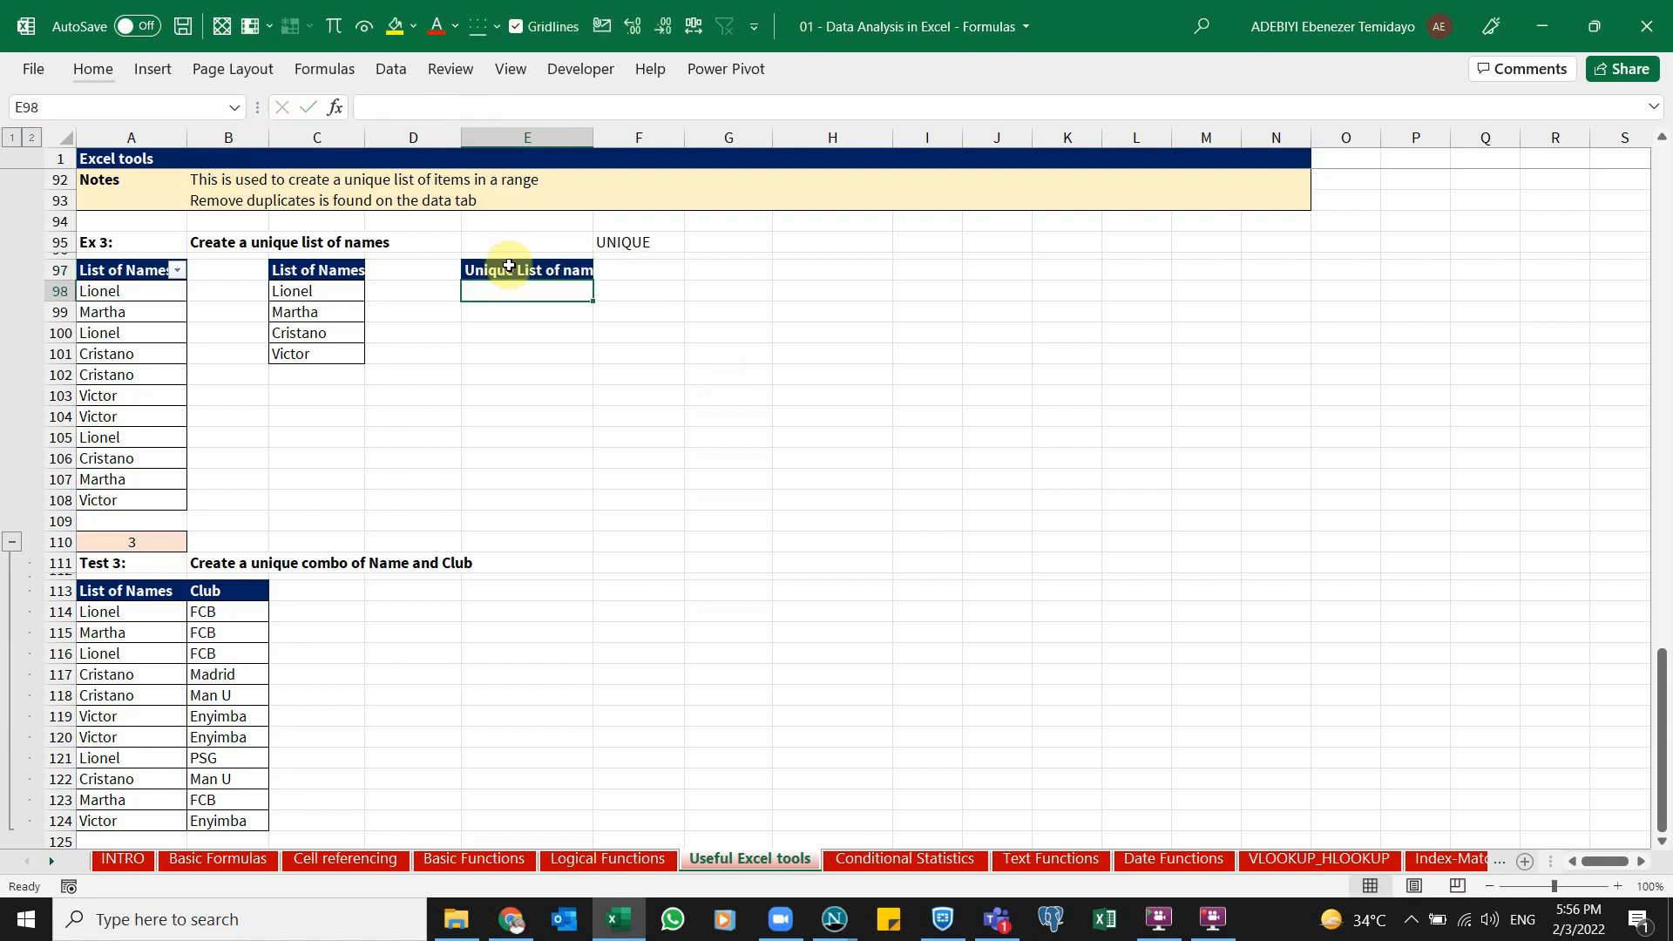
double_click(591, 139)
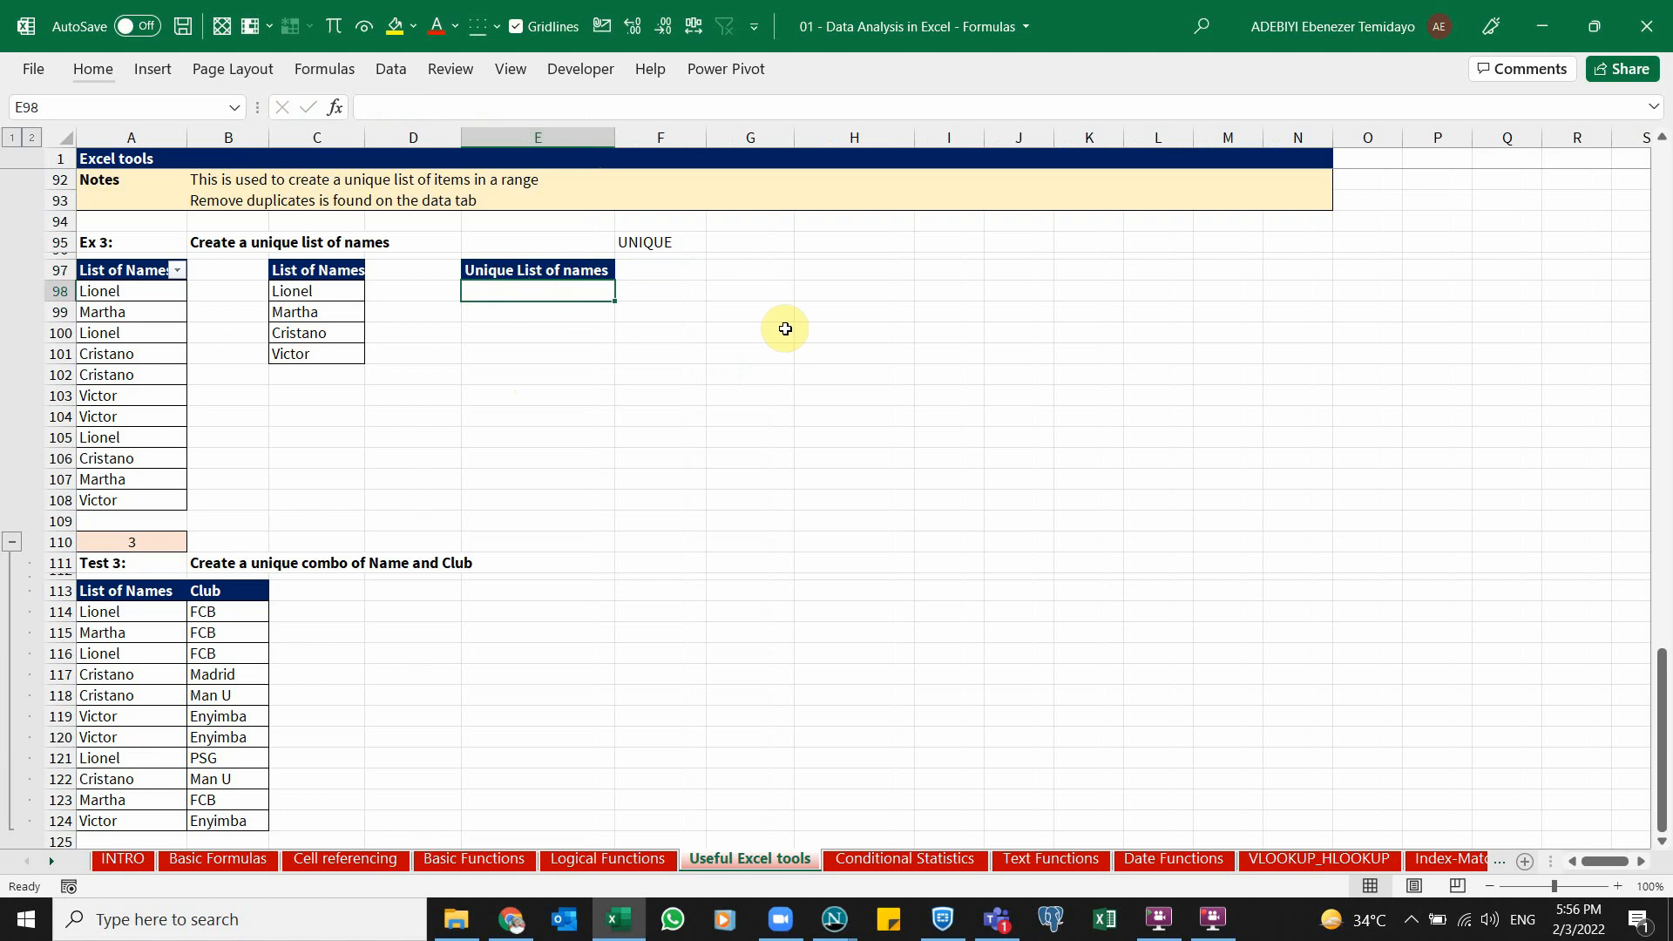
Enter =UNIQUE(A98:A108) in E98 and compare the returned names with the deduplicated list in column C.
type("=uni")
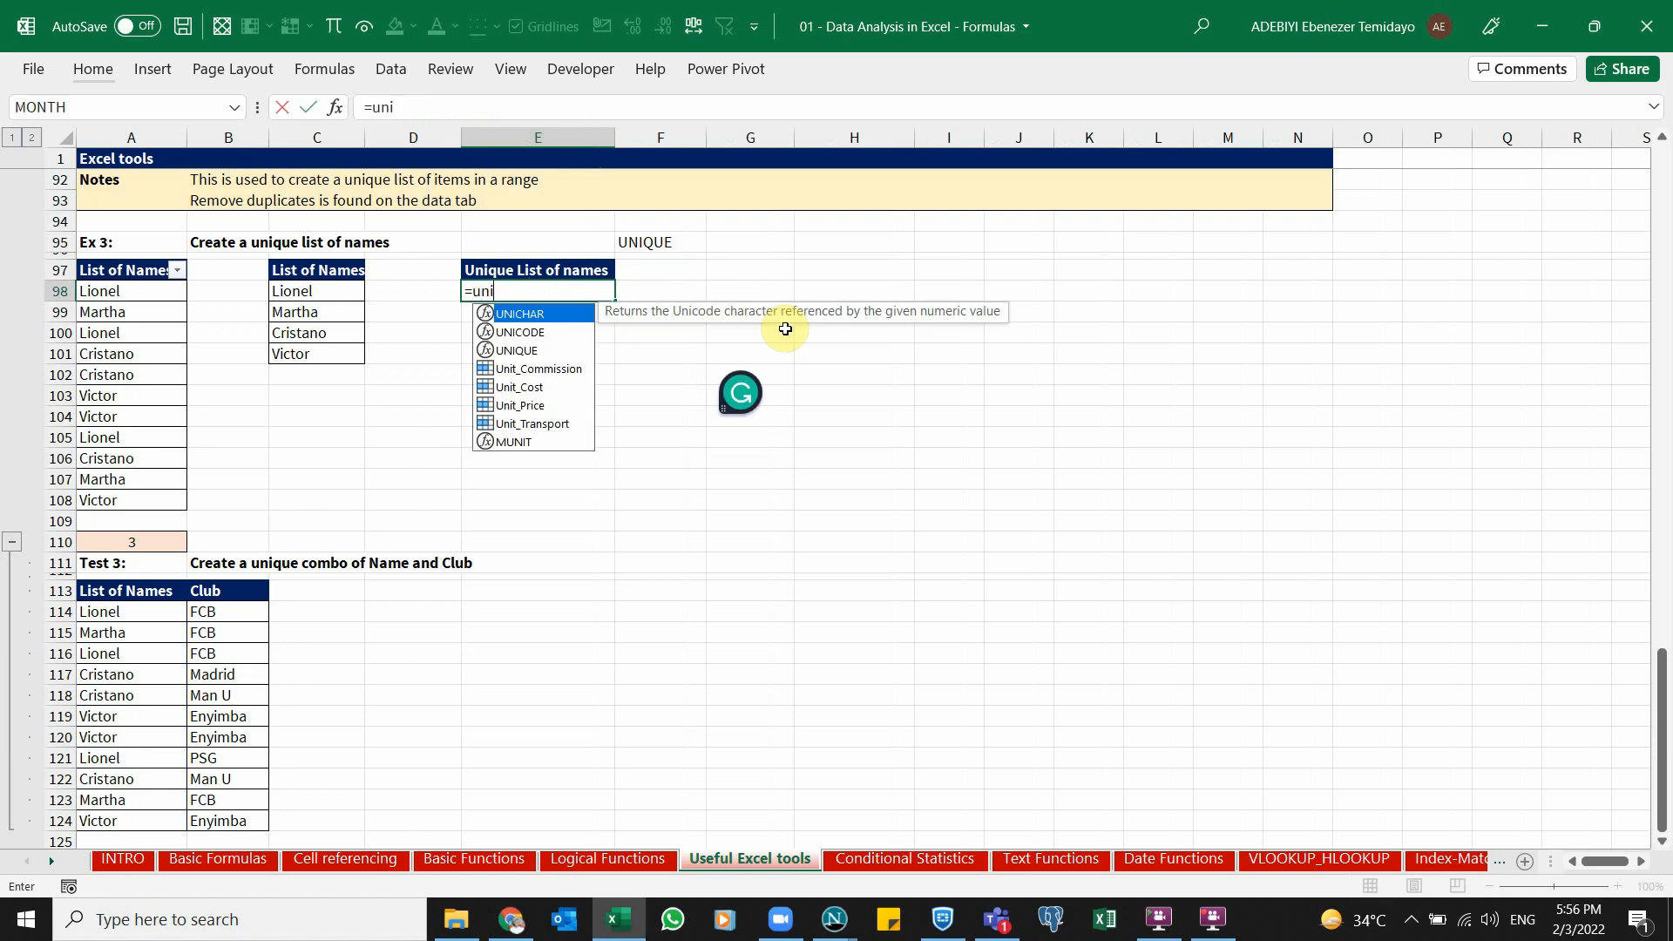
left_click(531, 352)
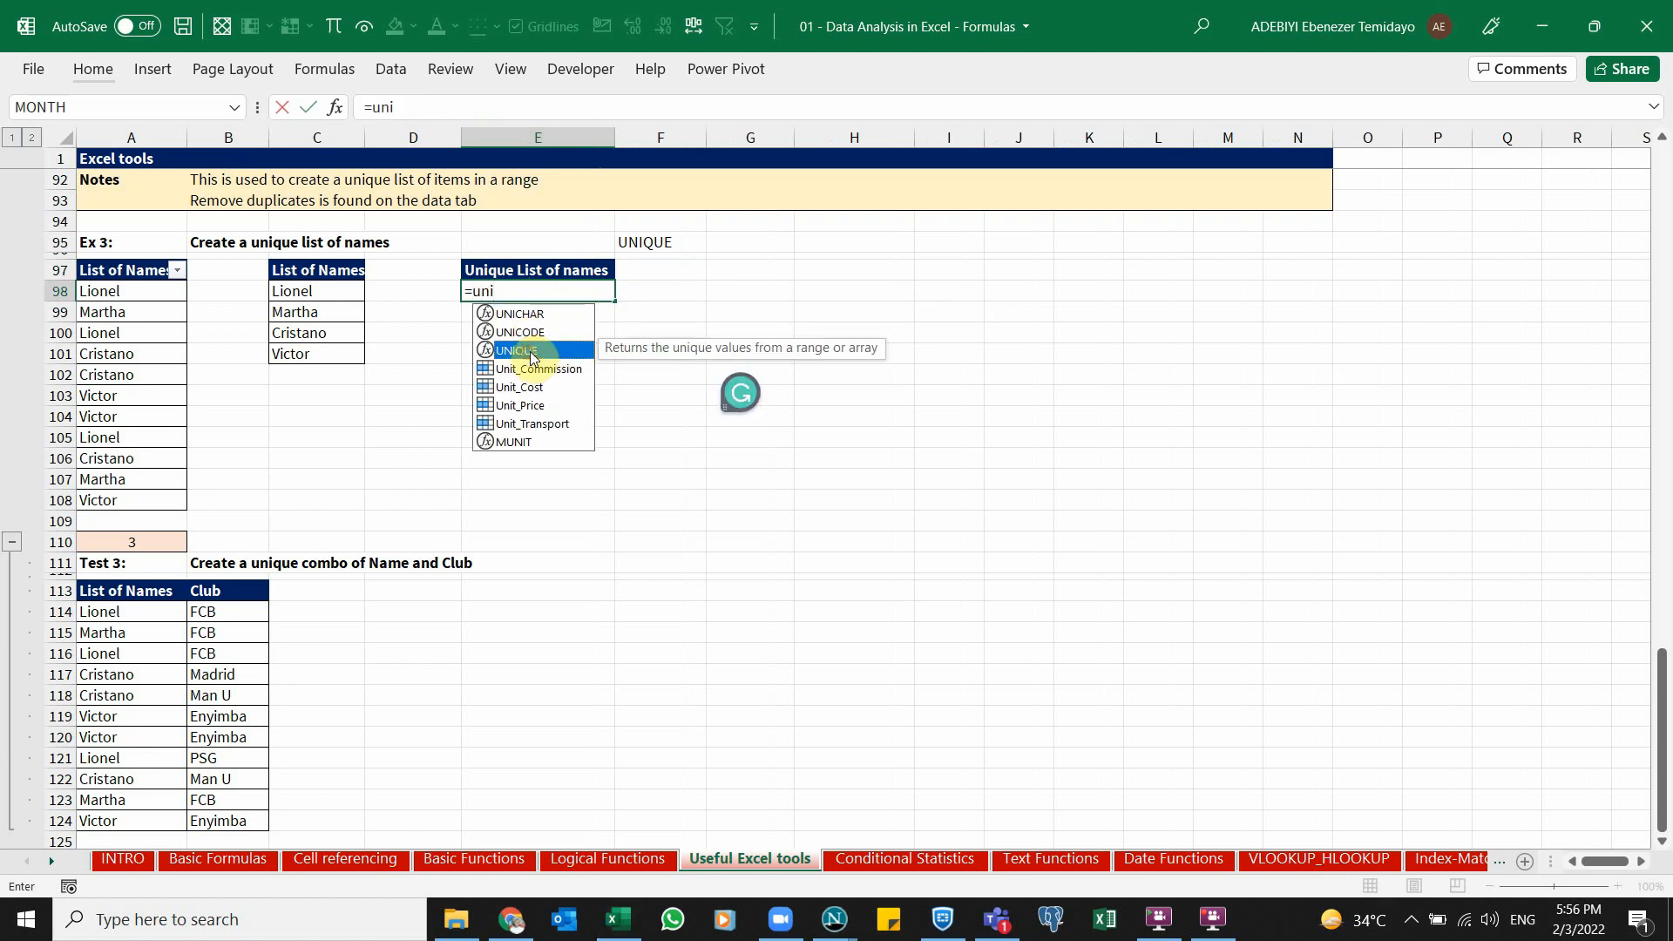
double_click(530, 352)
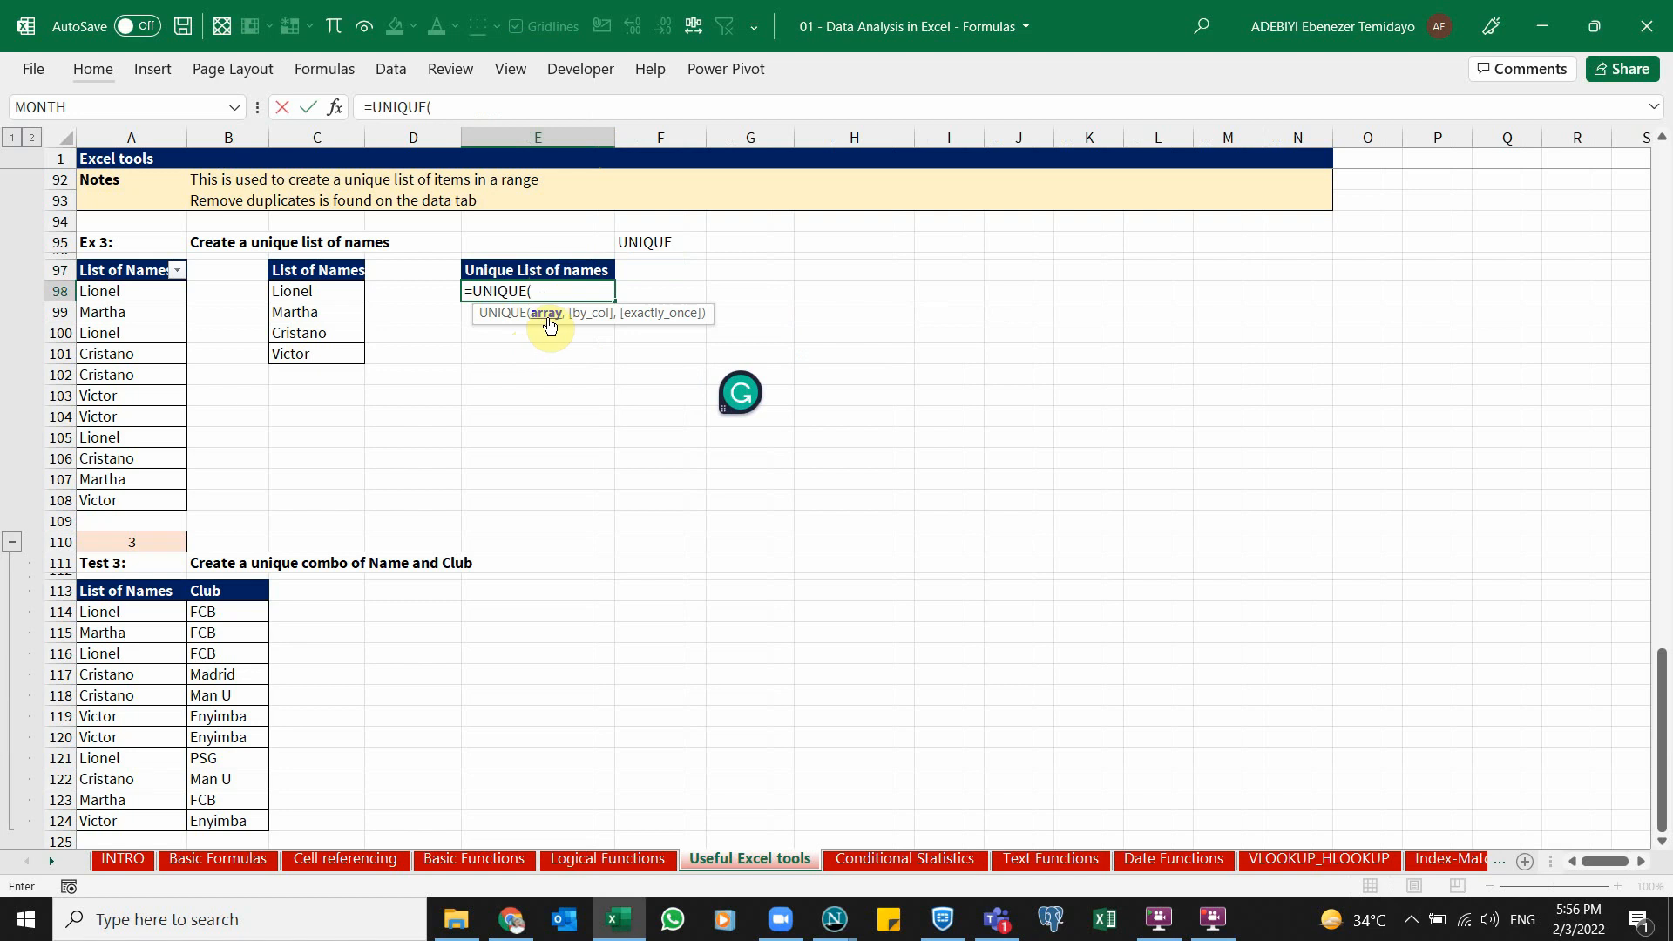
left_click_drag(136, 450, 139, 492)
type(")")
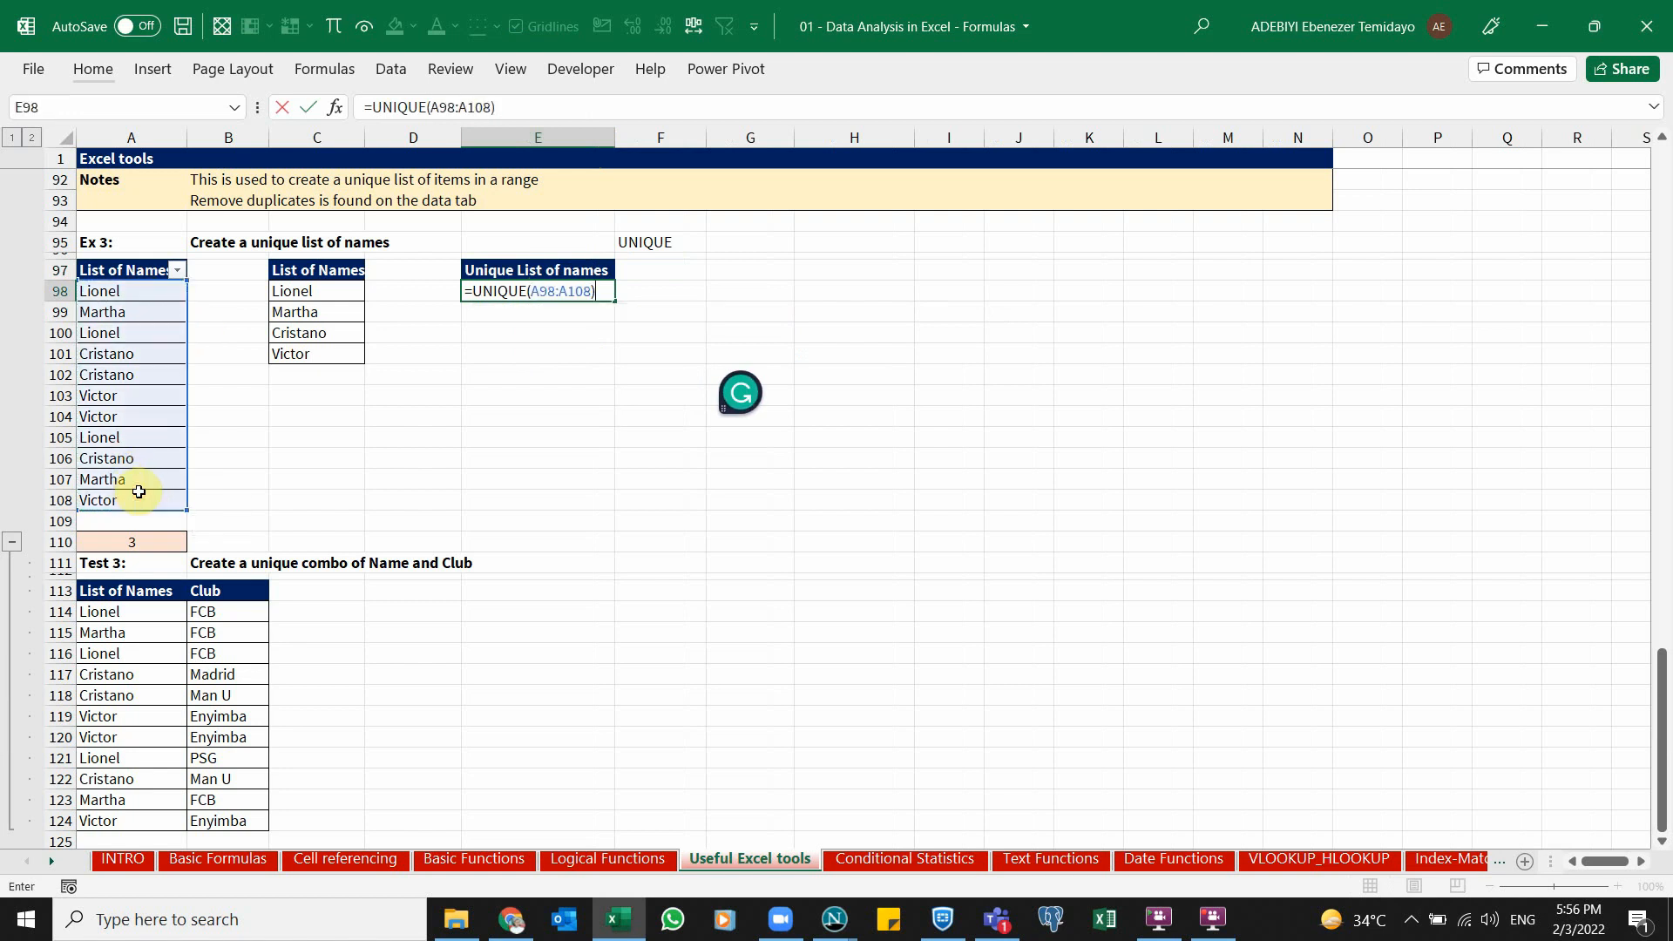
key("Return")
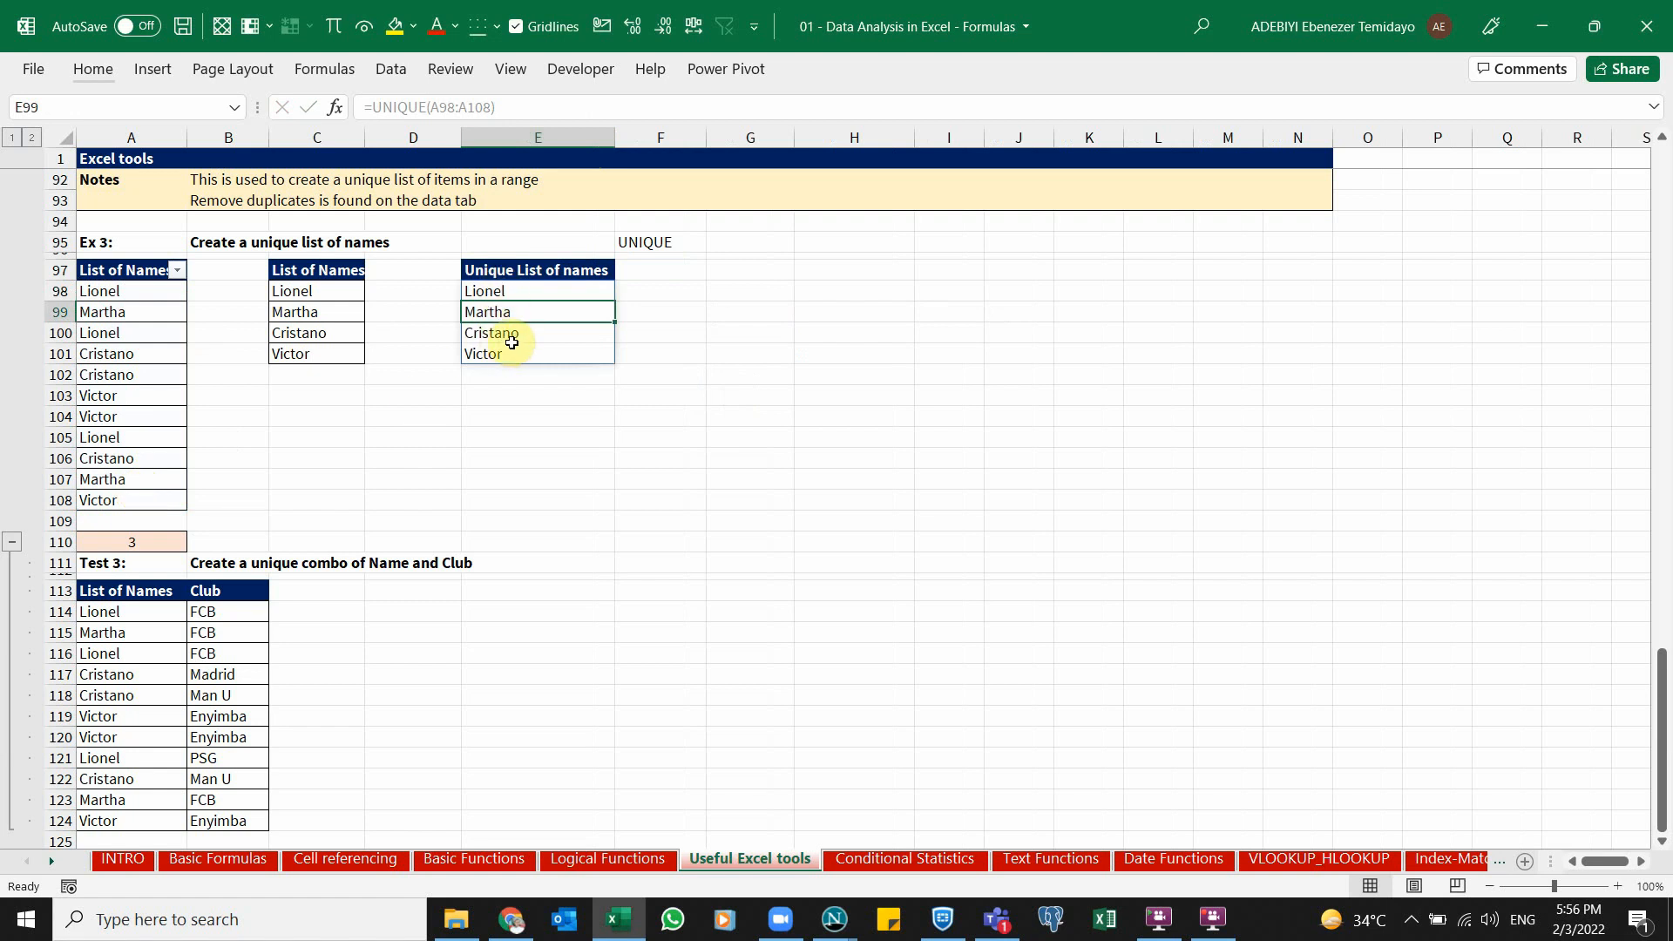
left_click(487, 333)
left_click(328, 313)
left_click(491, 342)
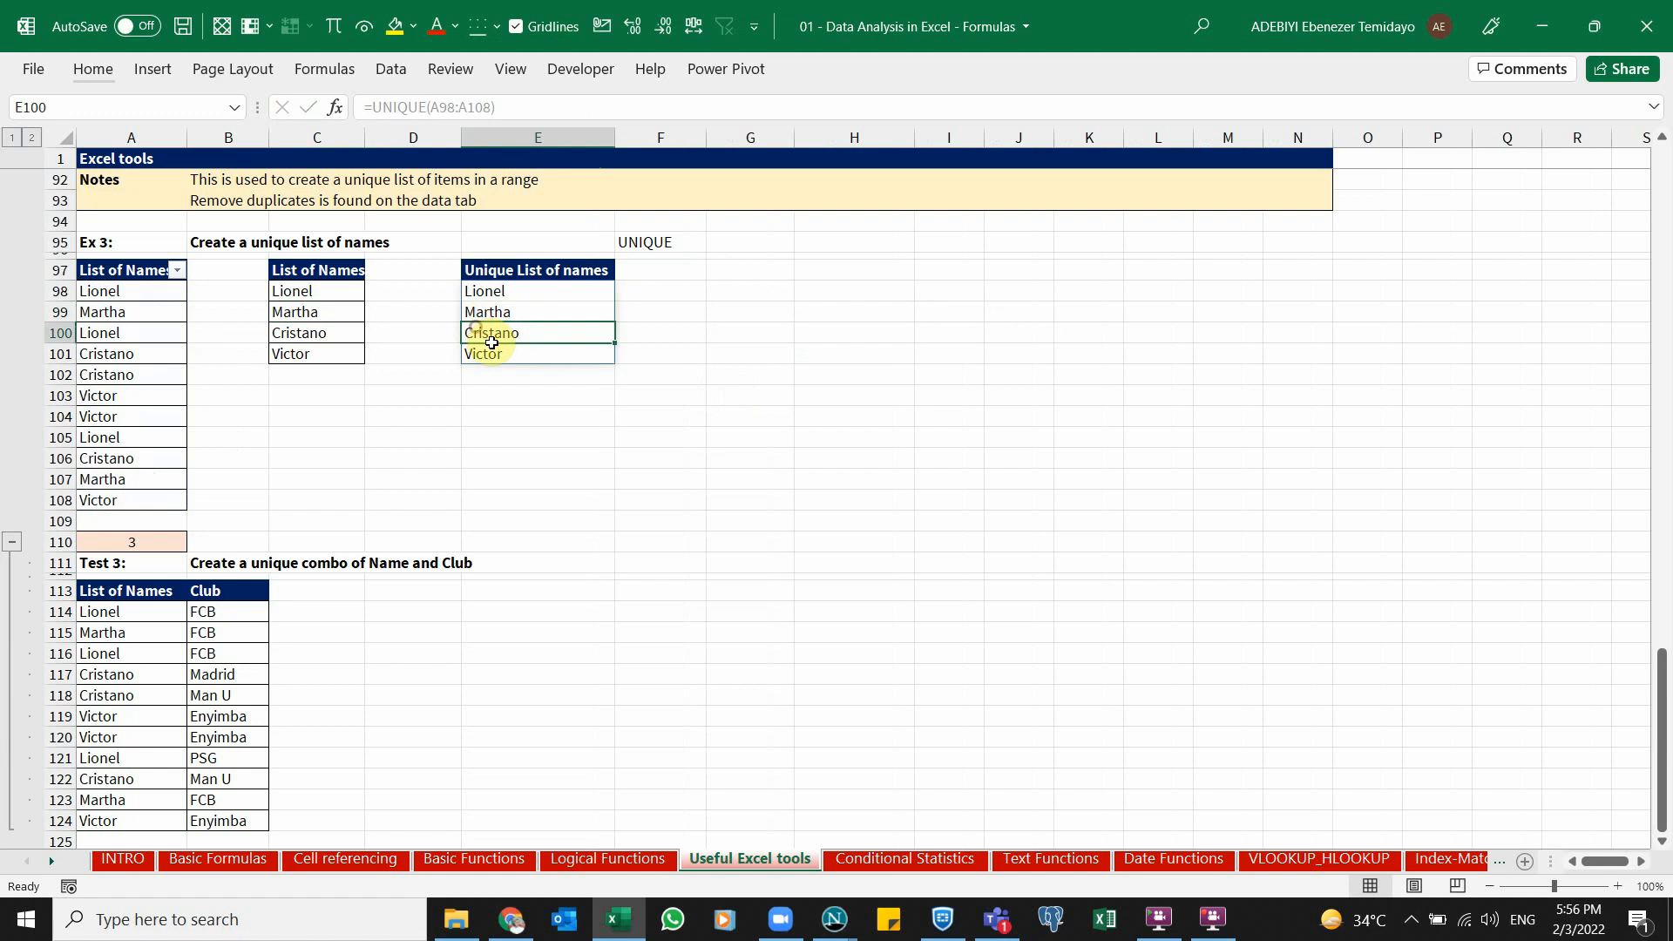
left_click(486, 353)
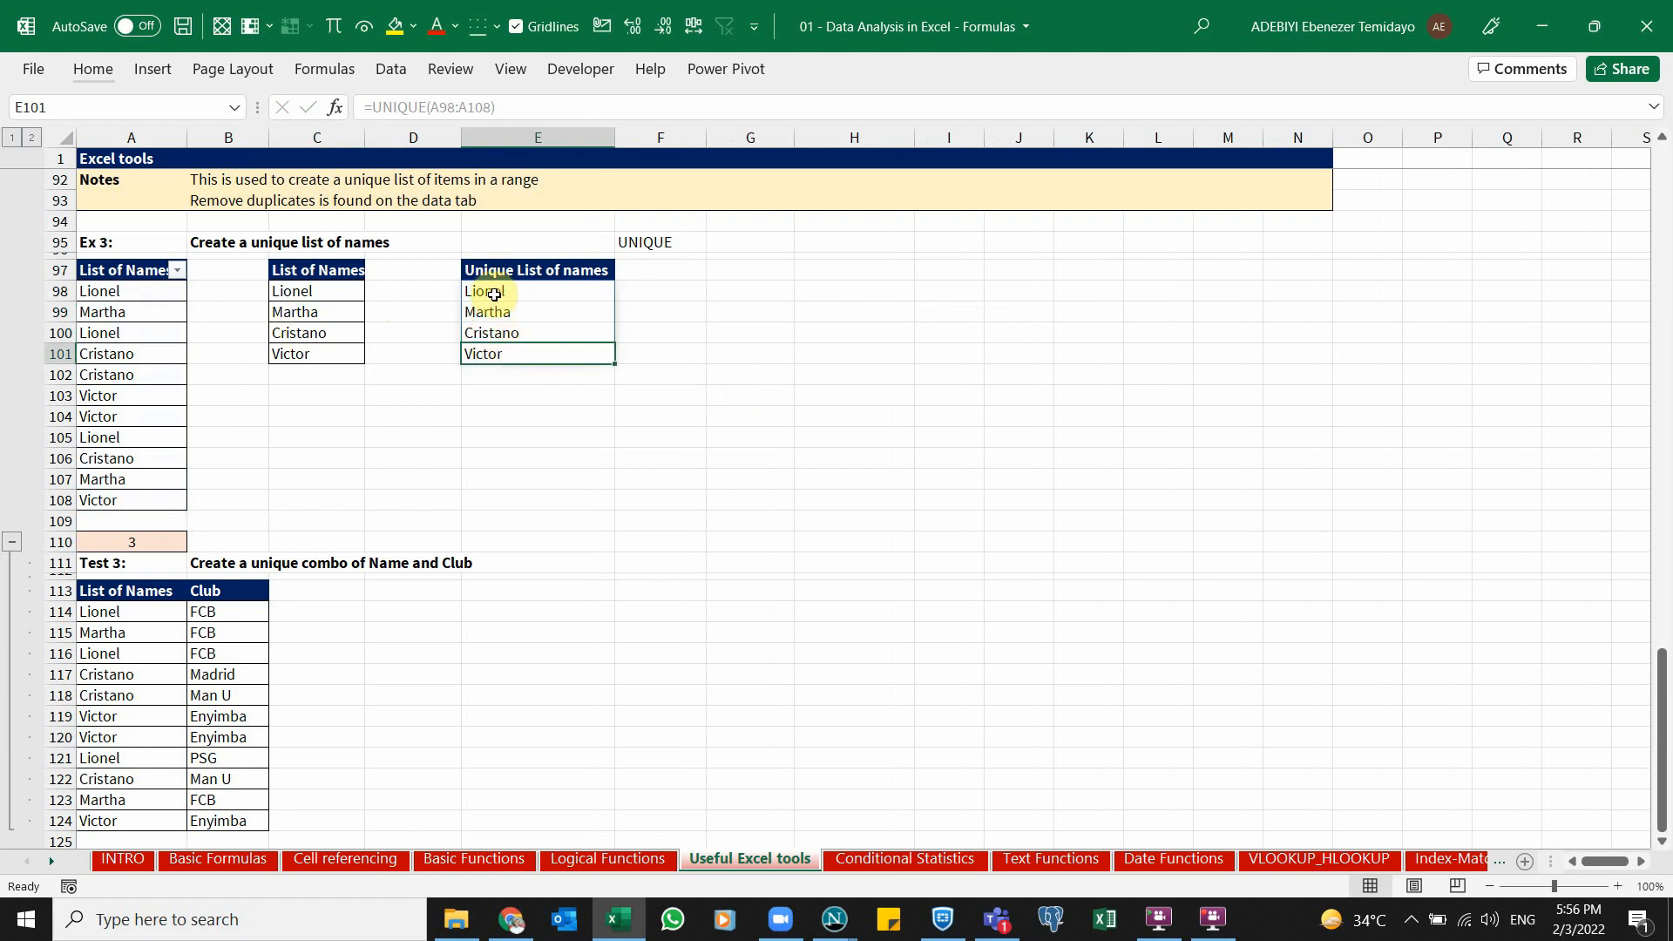
Replace the name in A101 of the source list with a new name not yet in the list.
left_click(118, 355)
type("Day")
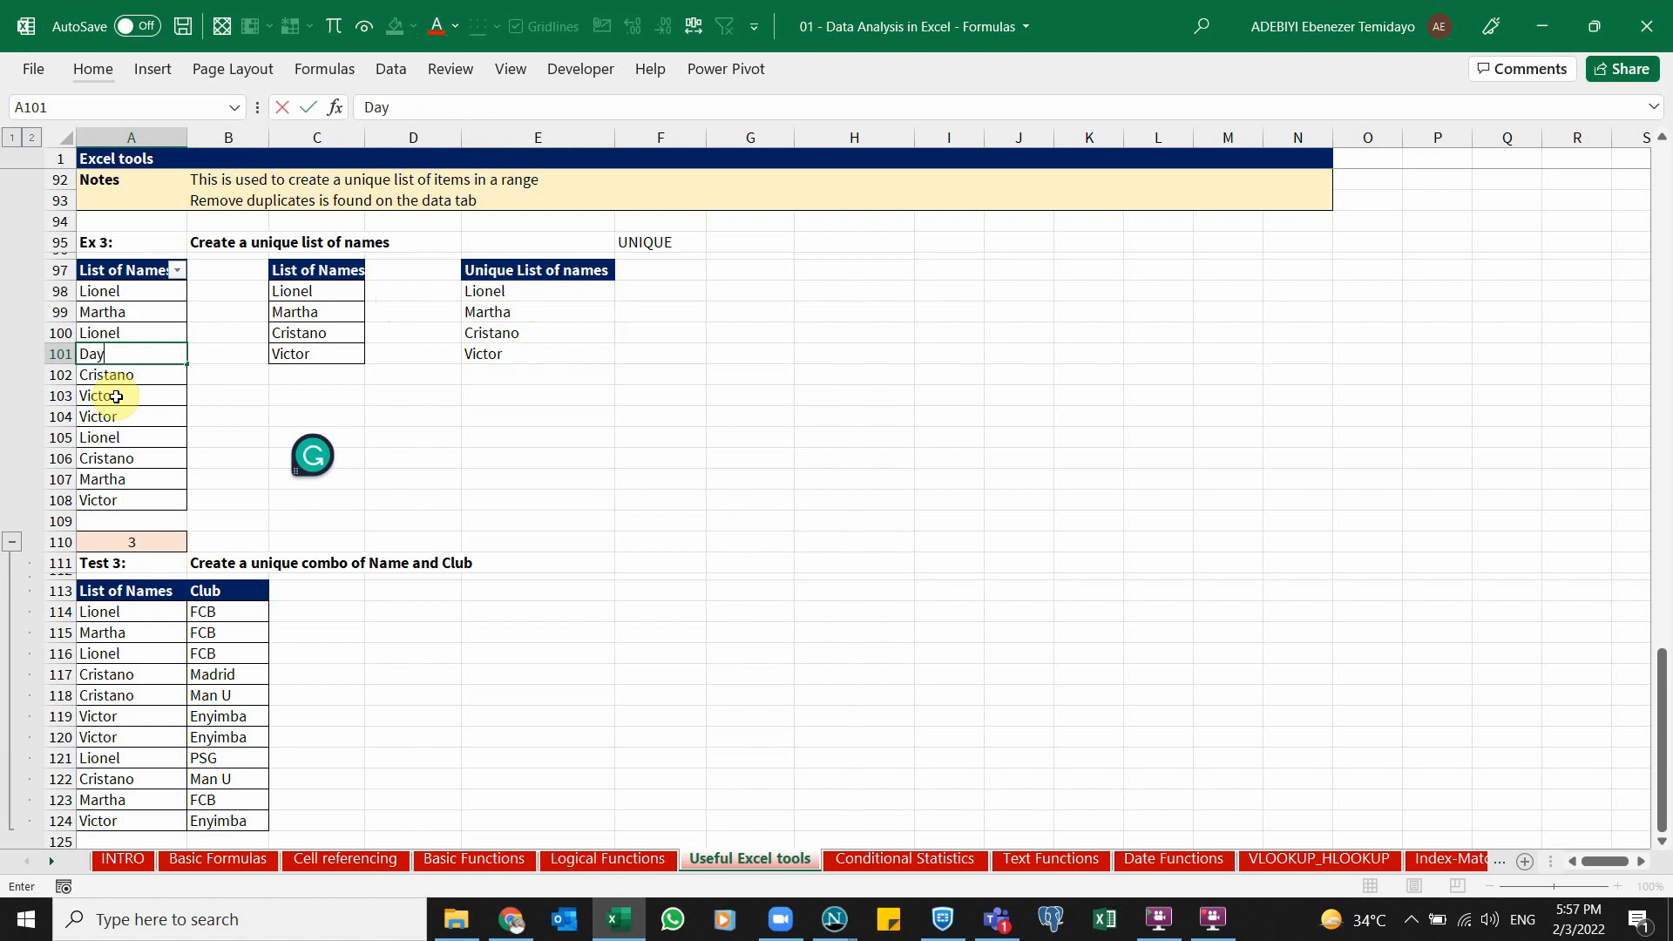
type("o")
key("Return")
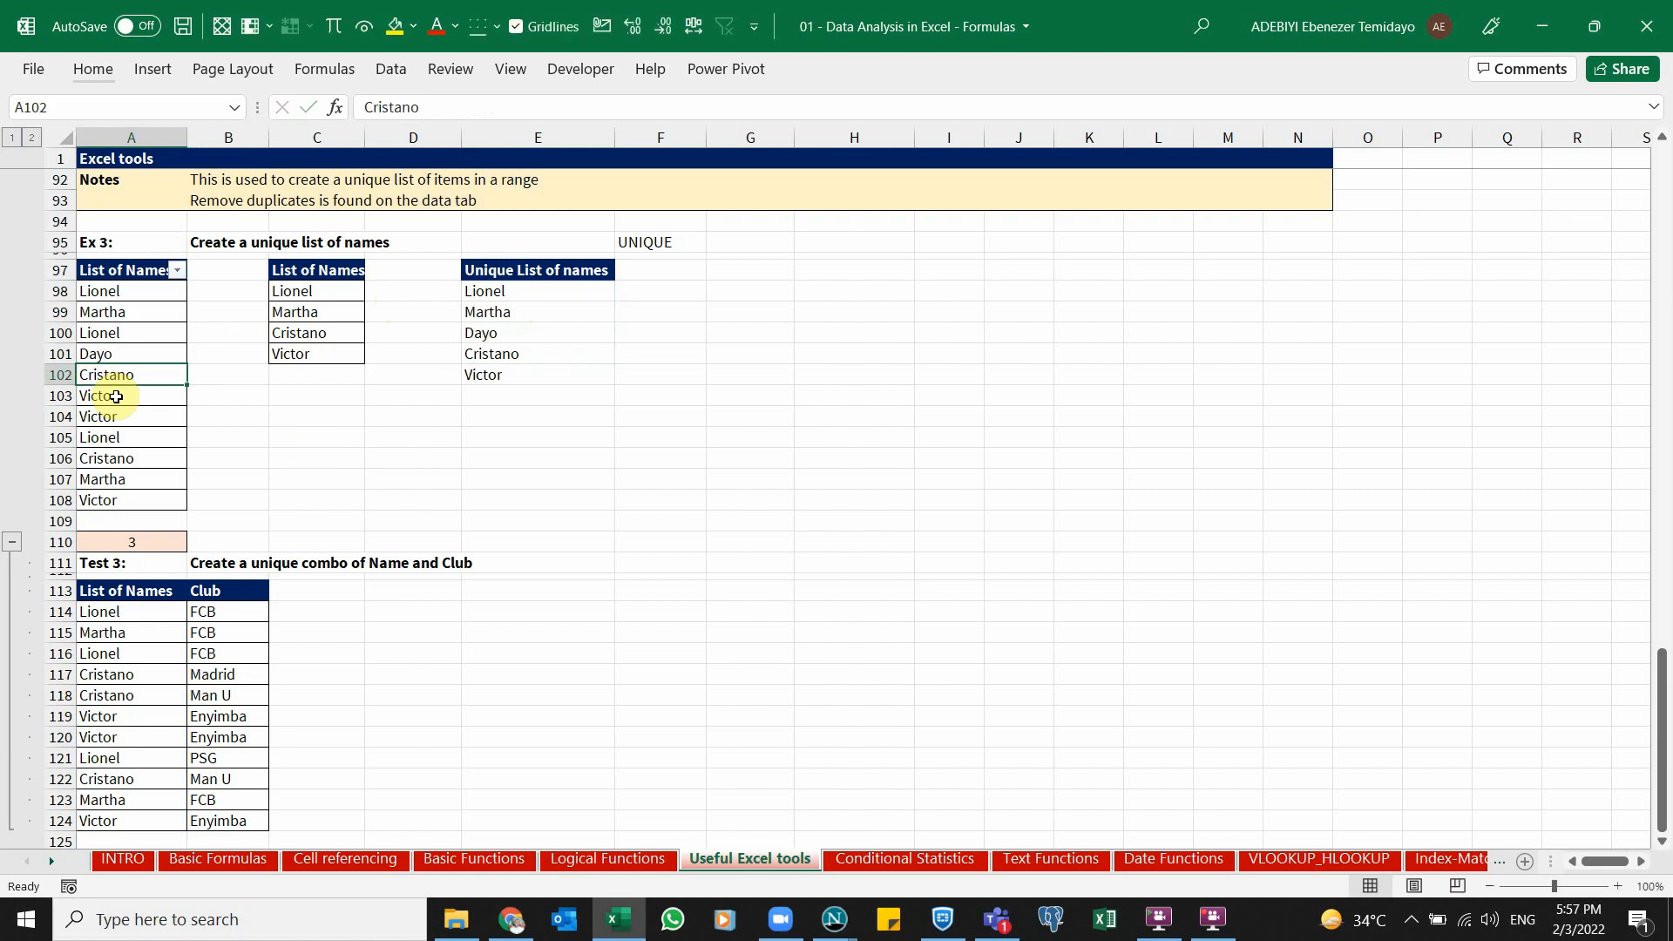
Inspect the UNIQUE results in E98:E102, comparing the formula cell E98 with the spilled cells below it.
left_click(499, 330)
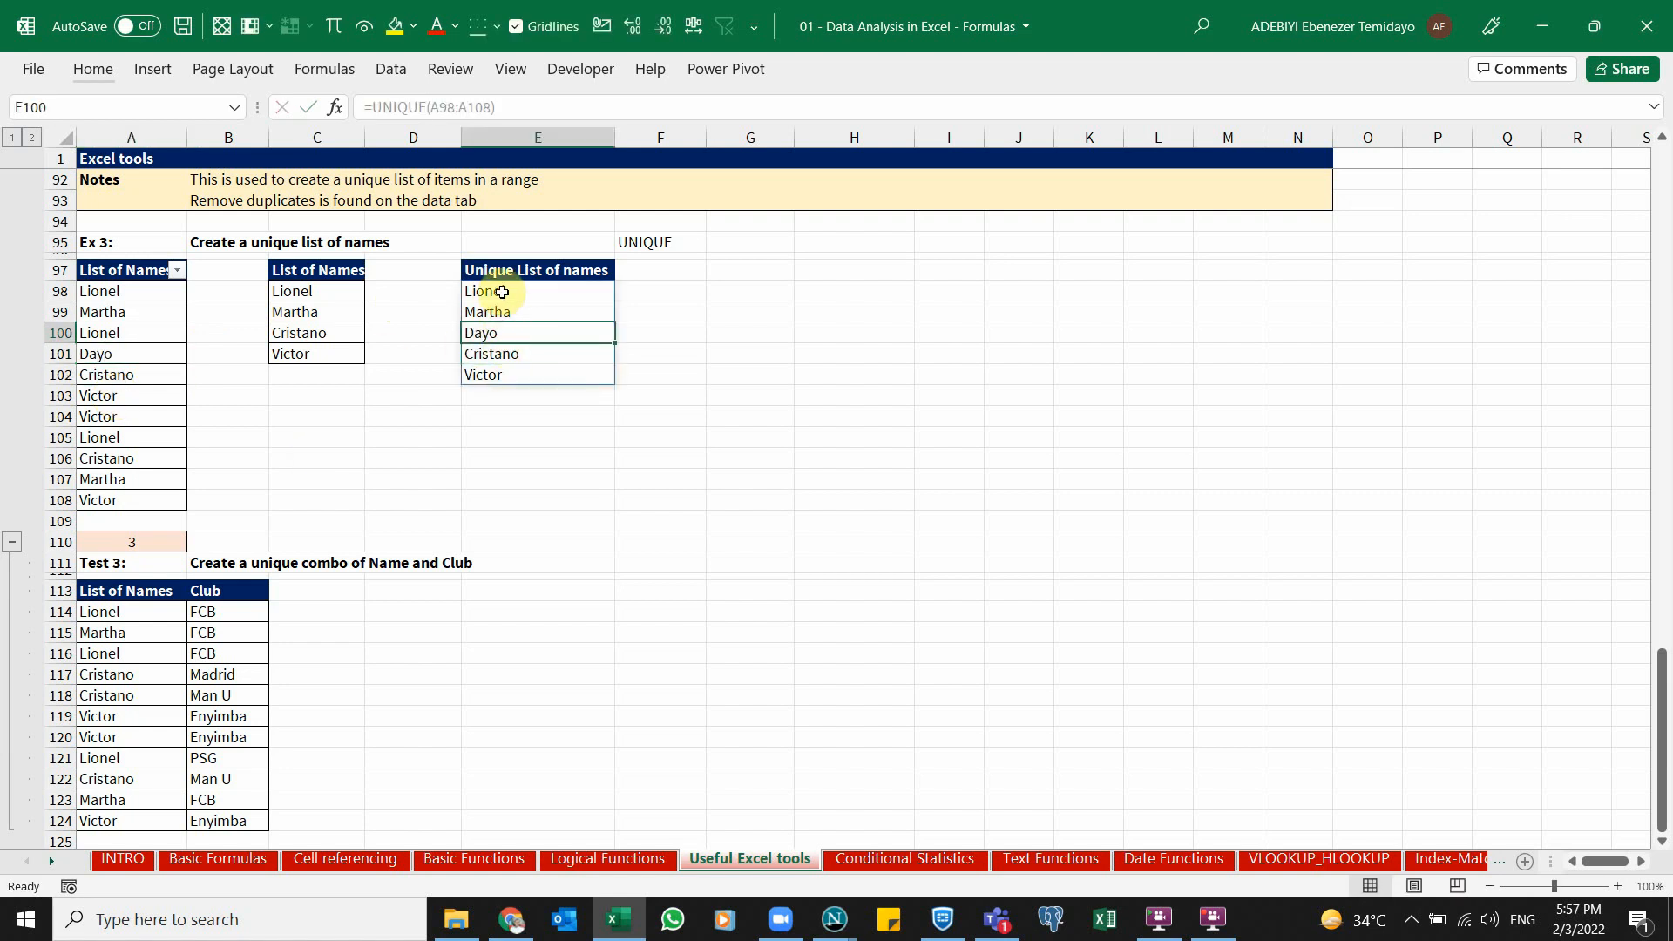
left_click(502, 291)
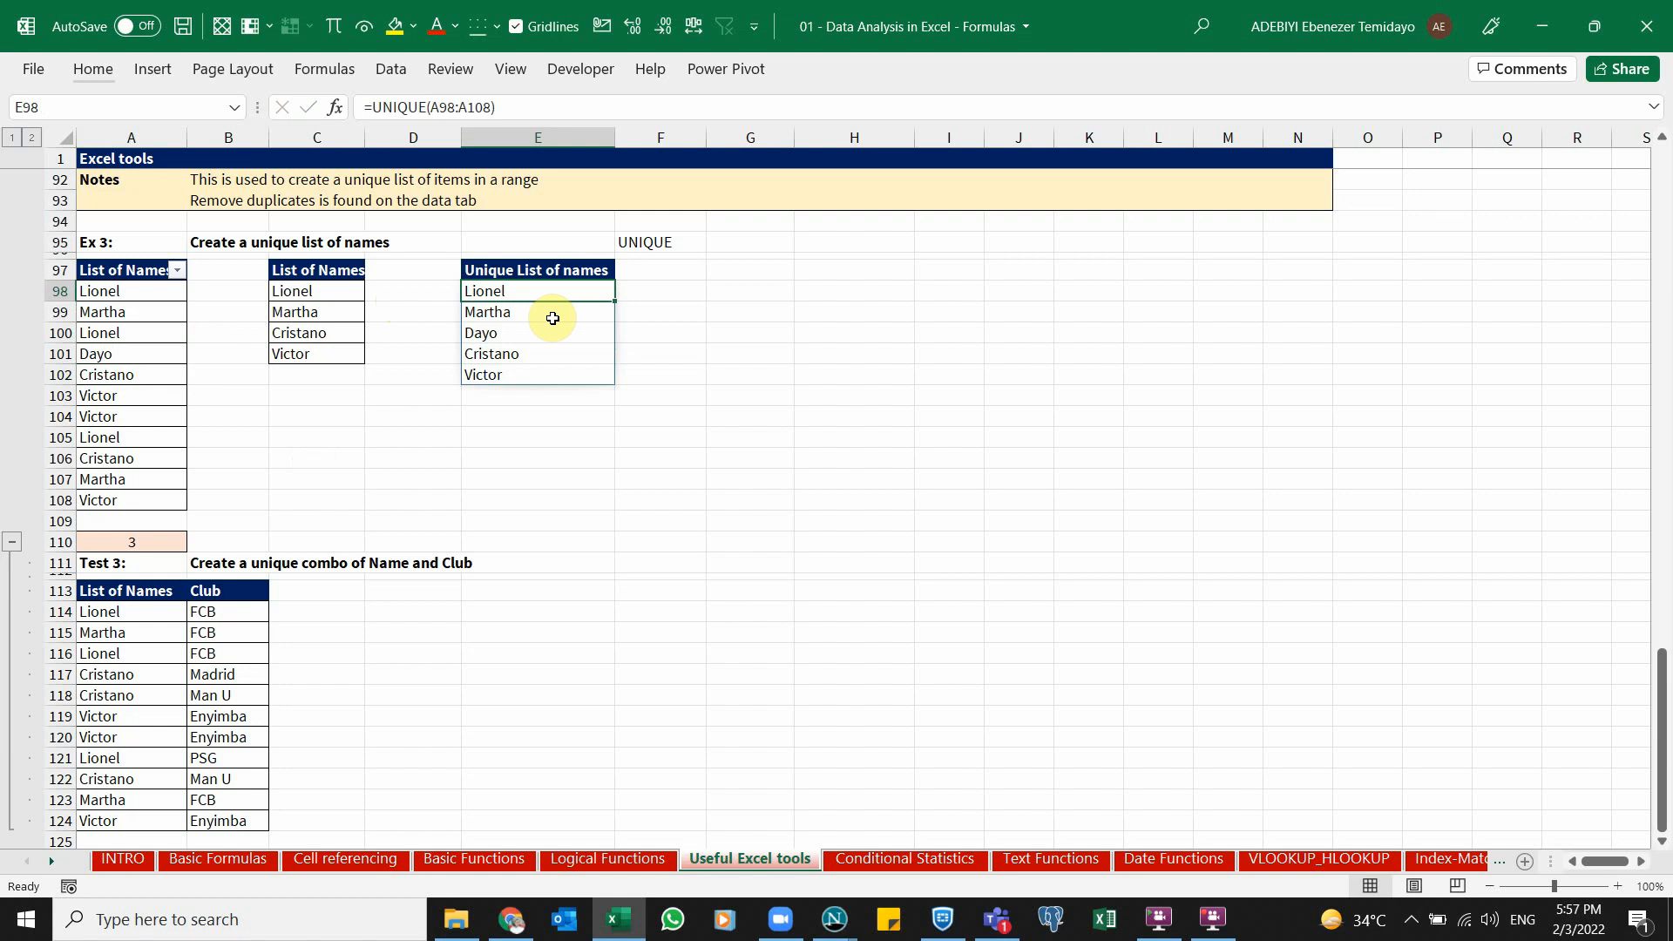
left_click(553, 347)
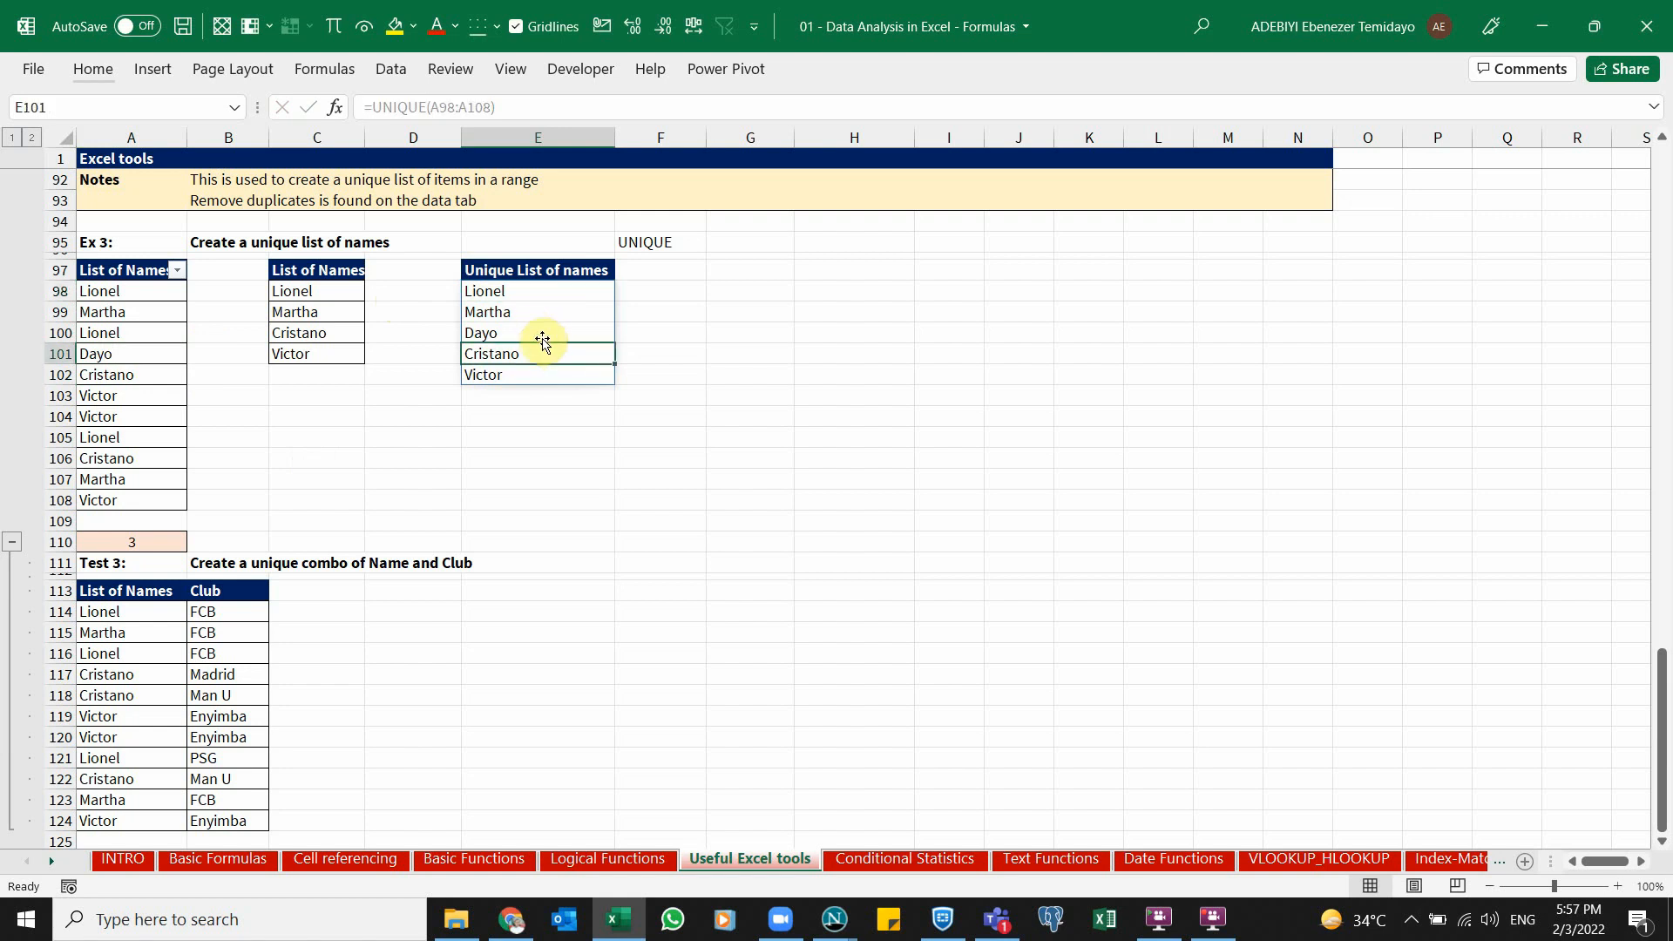
left_click(536, 331)
left_click(533, 312)
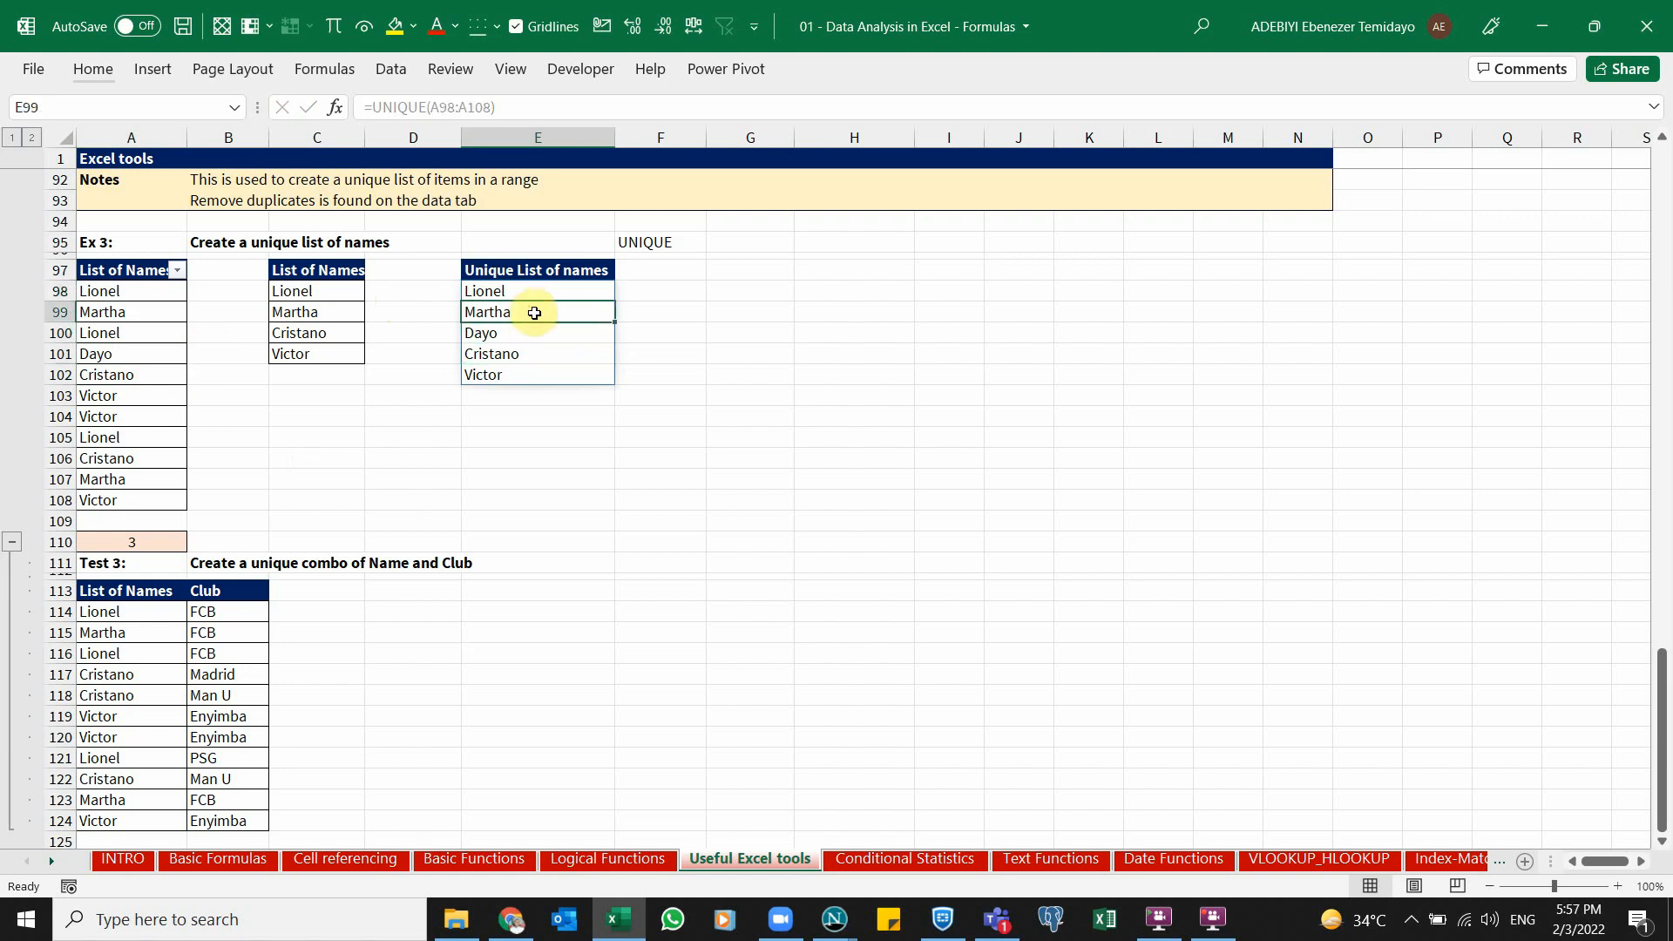
key("Up")
key("Down")
key("Down")
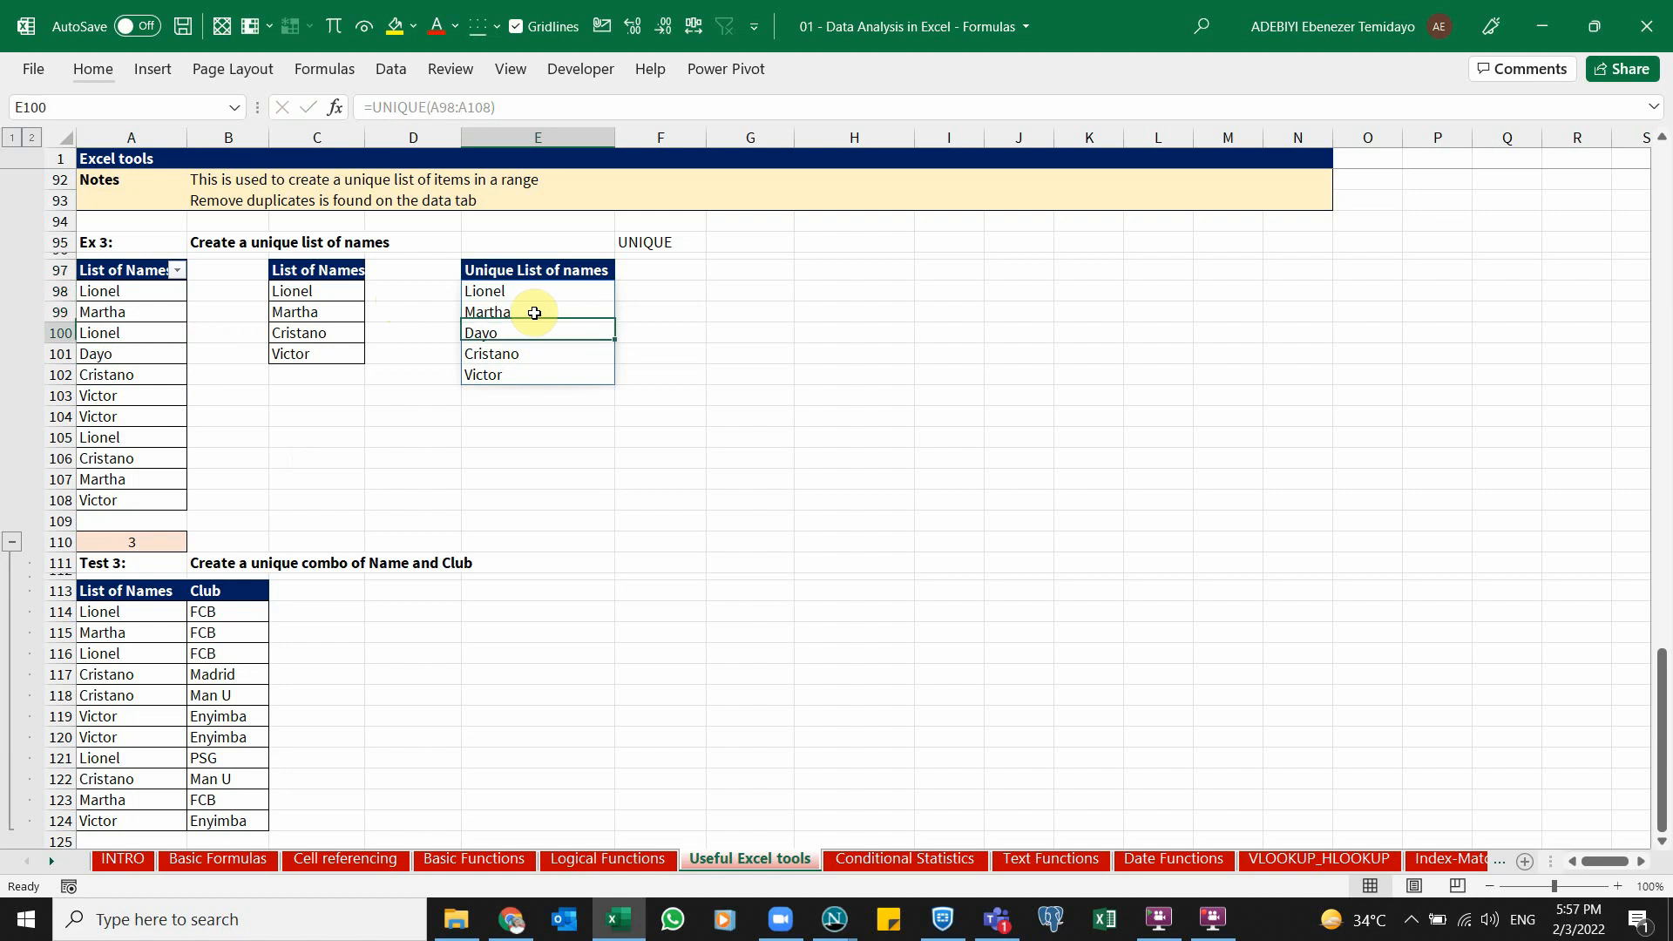
key("Up")
key("Up")
key("Up")
key("Down")
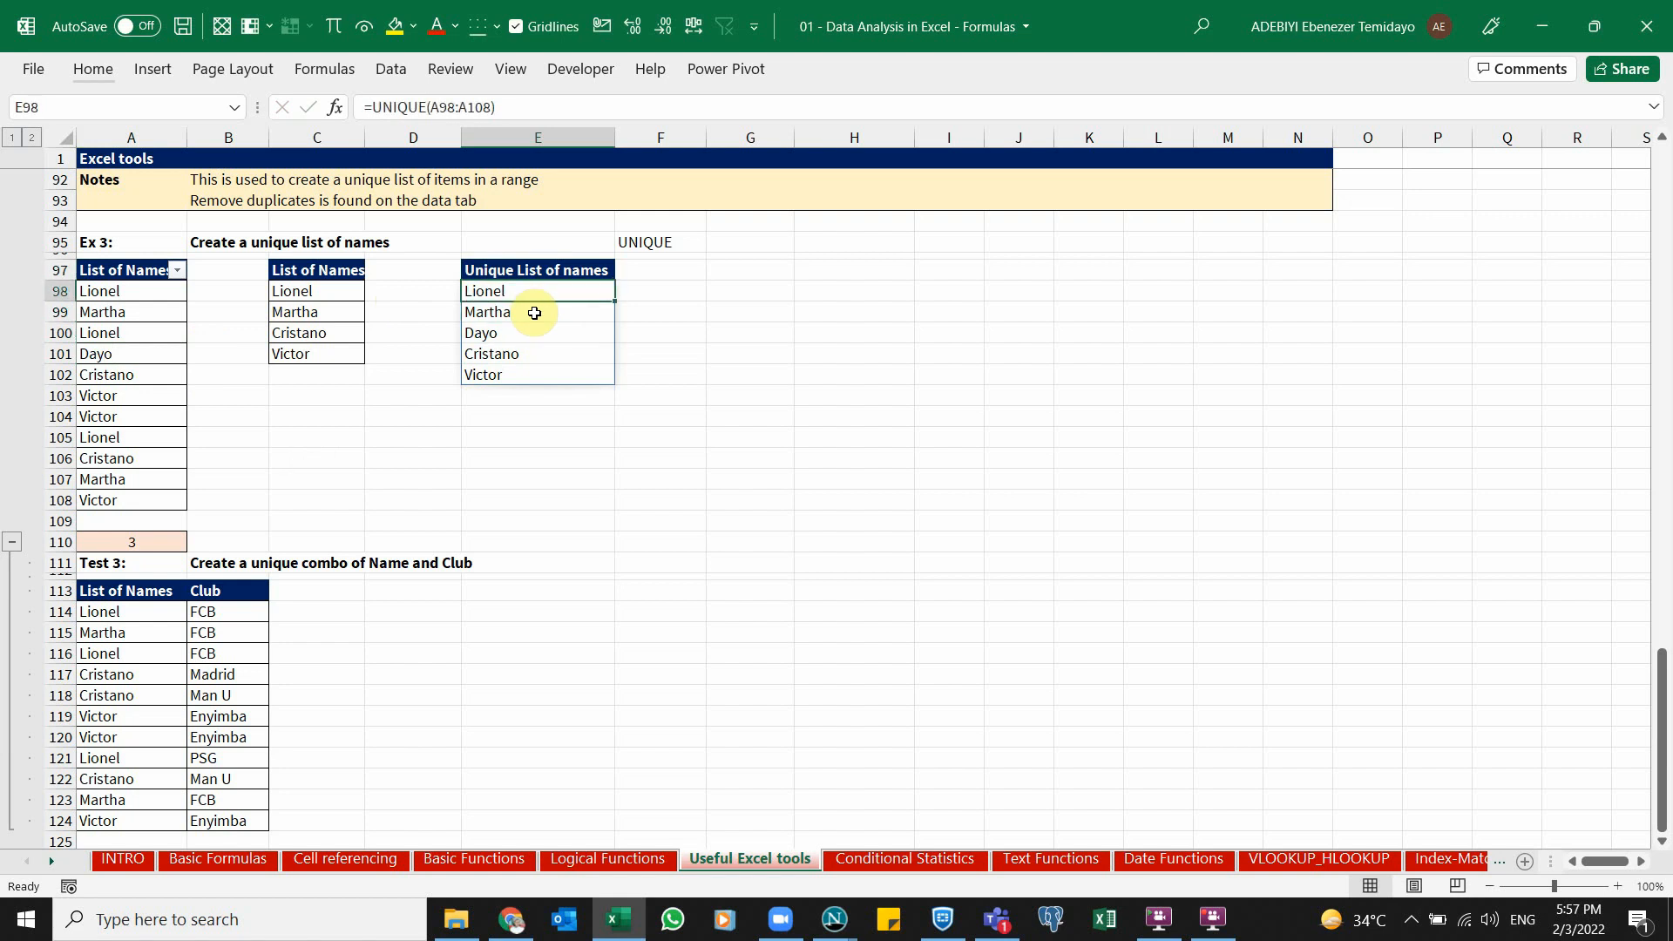
Copy the Test 3 table A113:B124, including its headers, to A127.
scroll(541, 615, "down", 2)
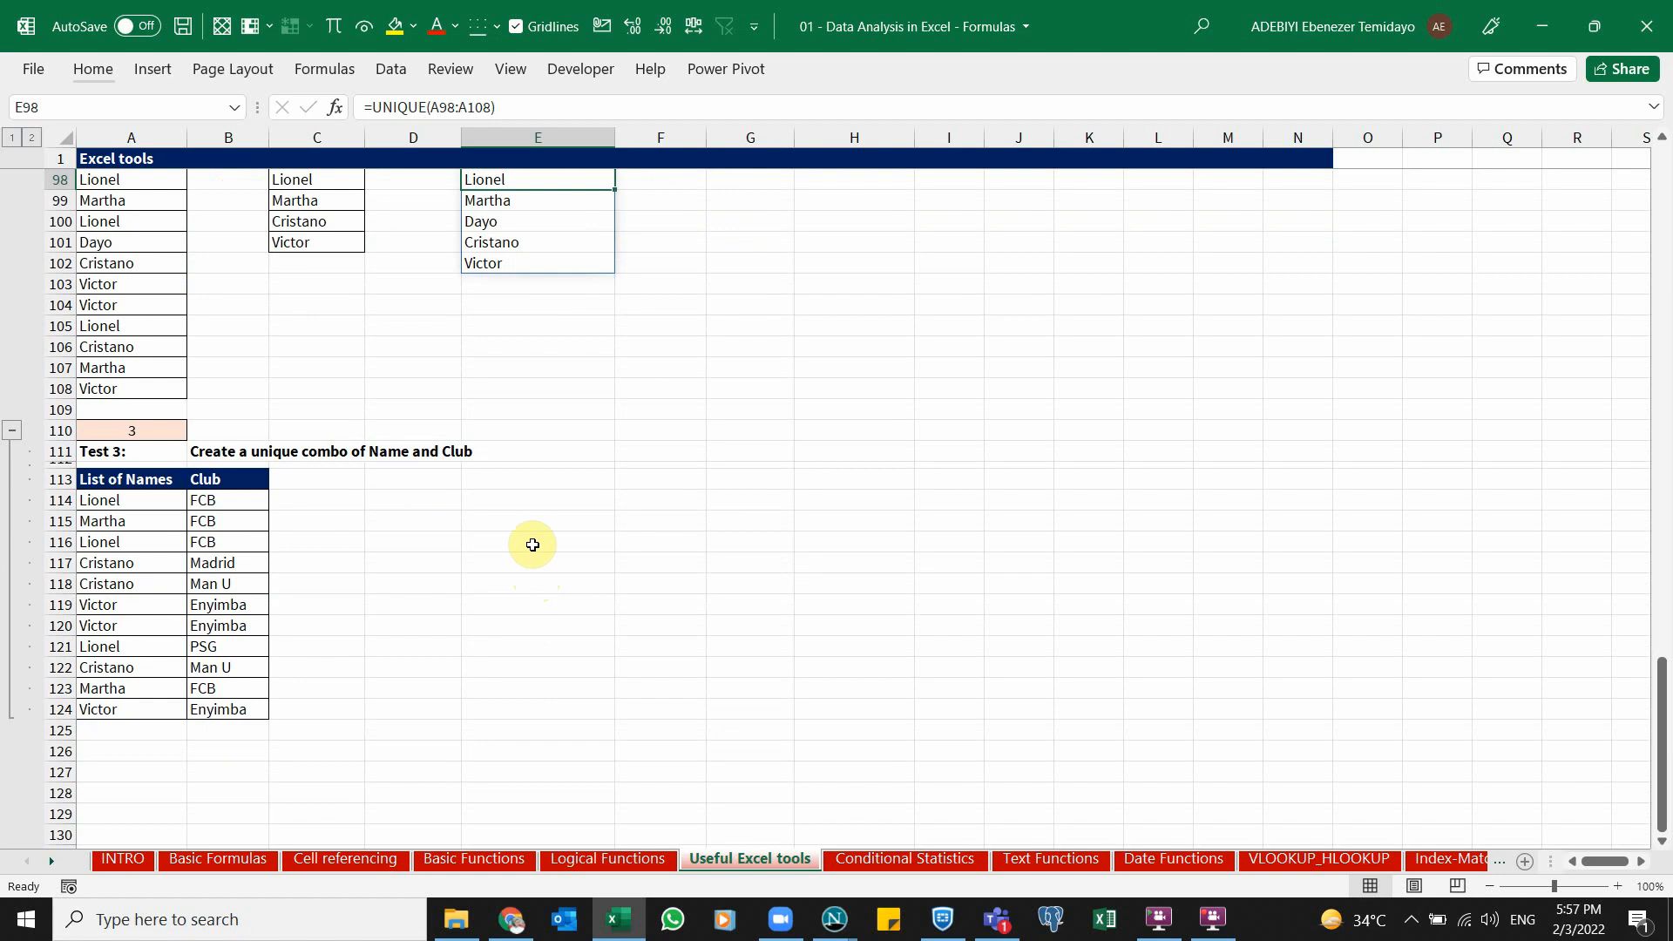
scroll(532, 545, "down", 2)
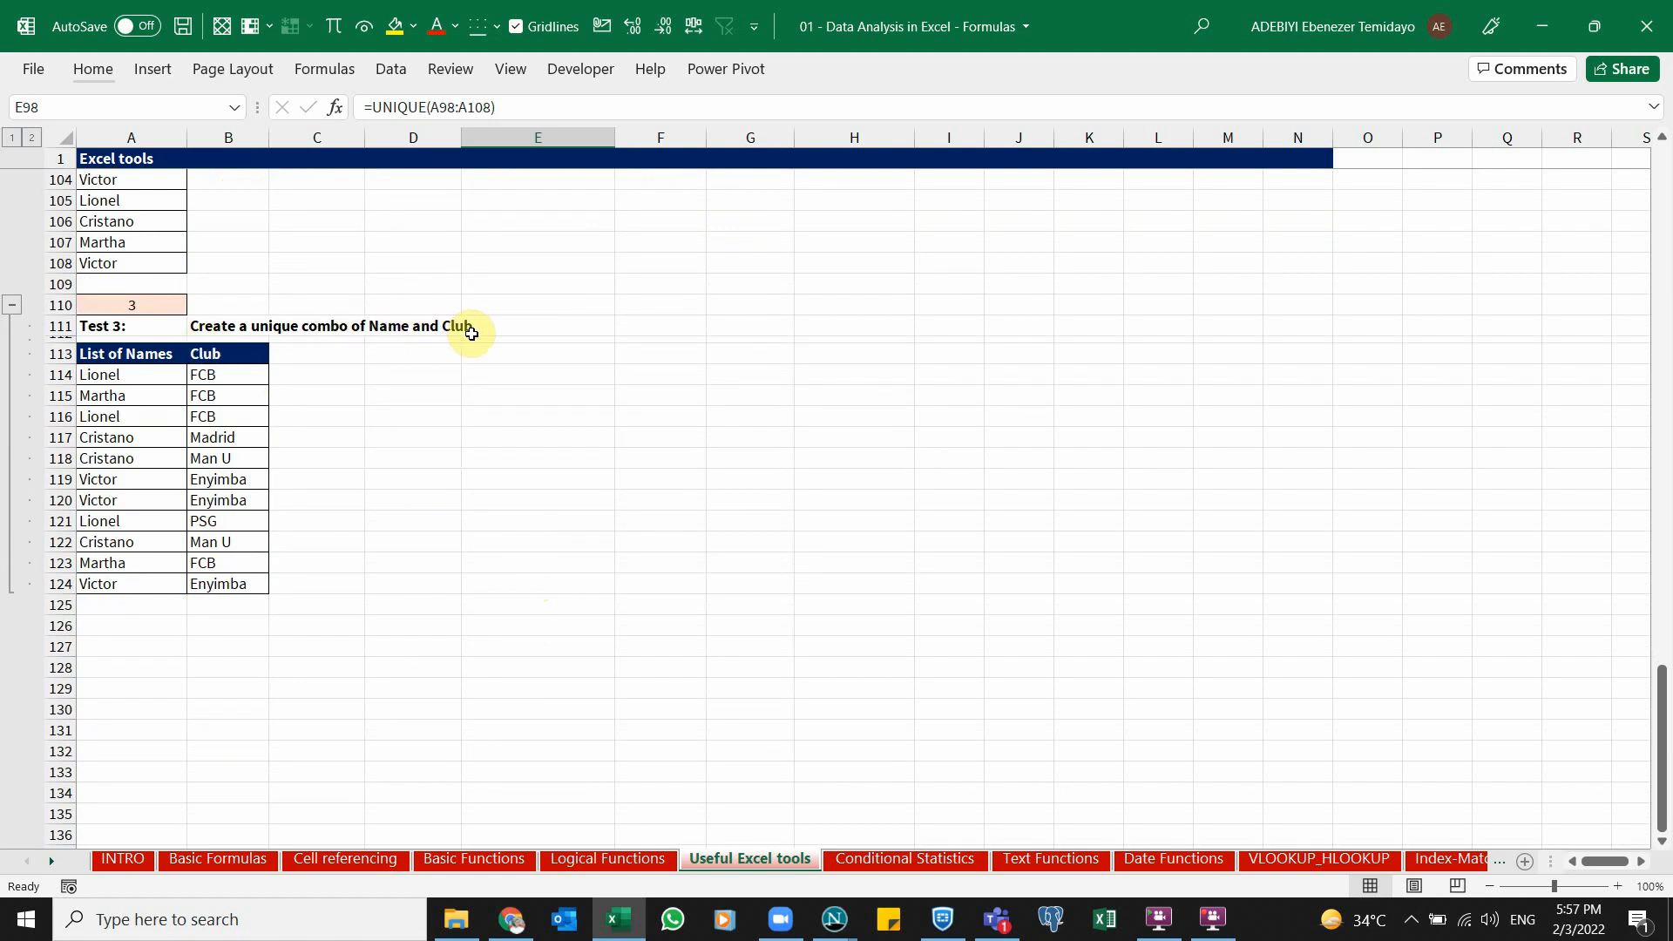
left_click(154, 377)
left_click_drag(158, 355, 227, 582)
key("ctrl+c")
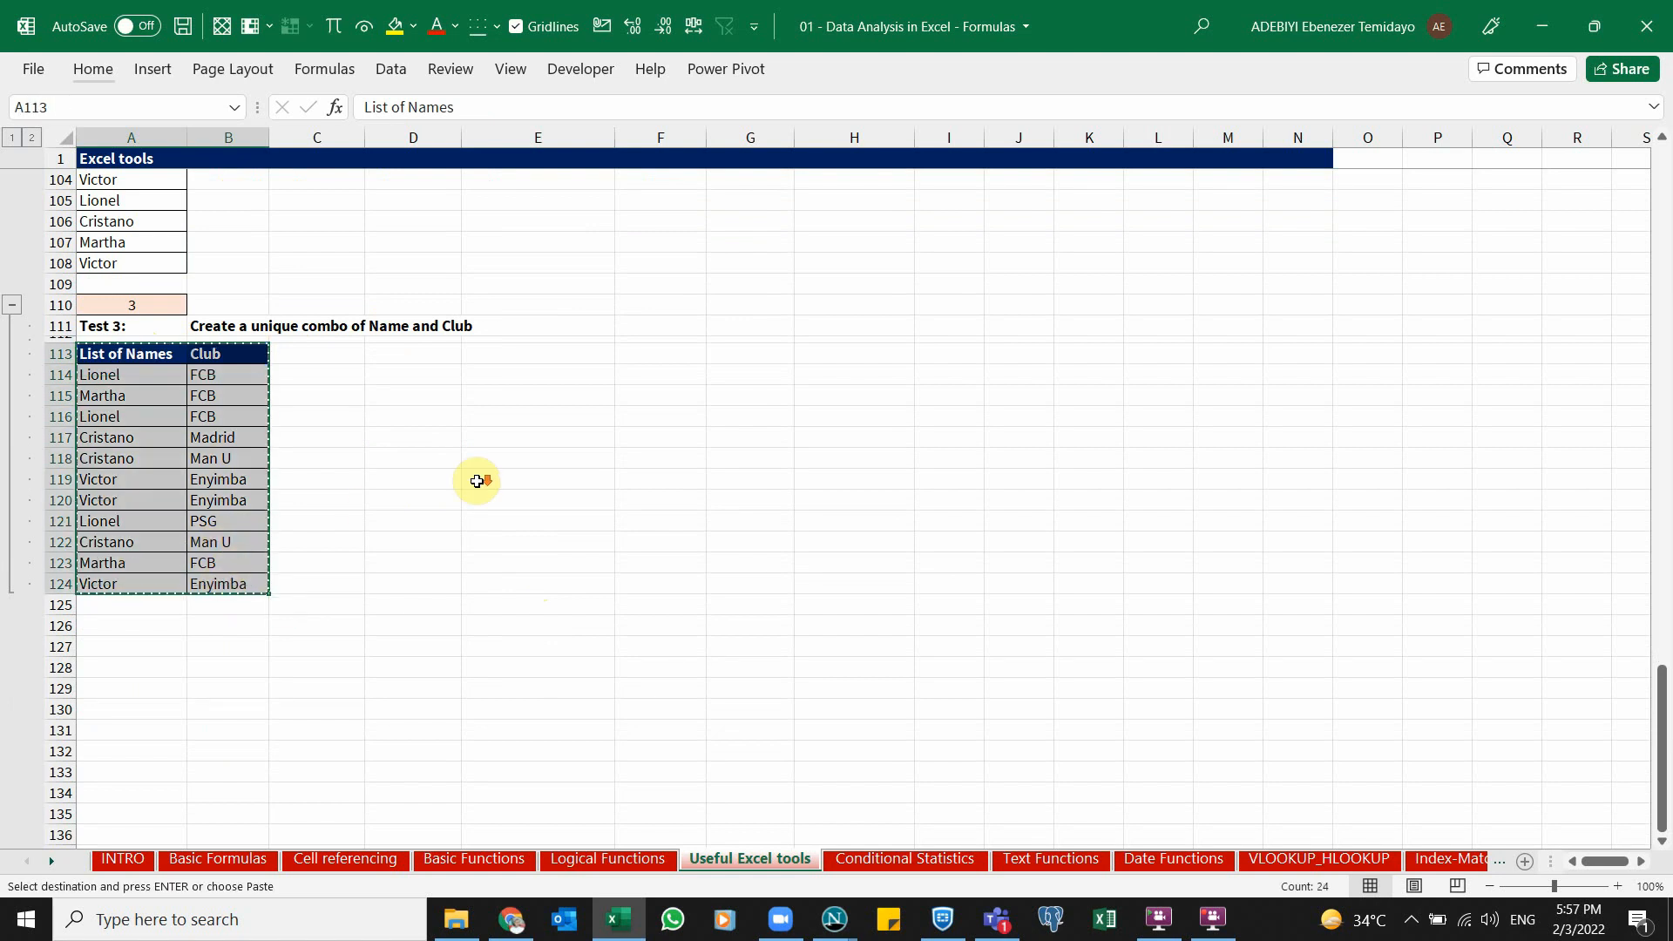
scroll(392, 484, "down", 2)
left_click(116, 519)
key("Return")
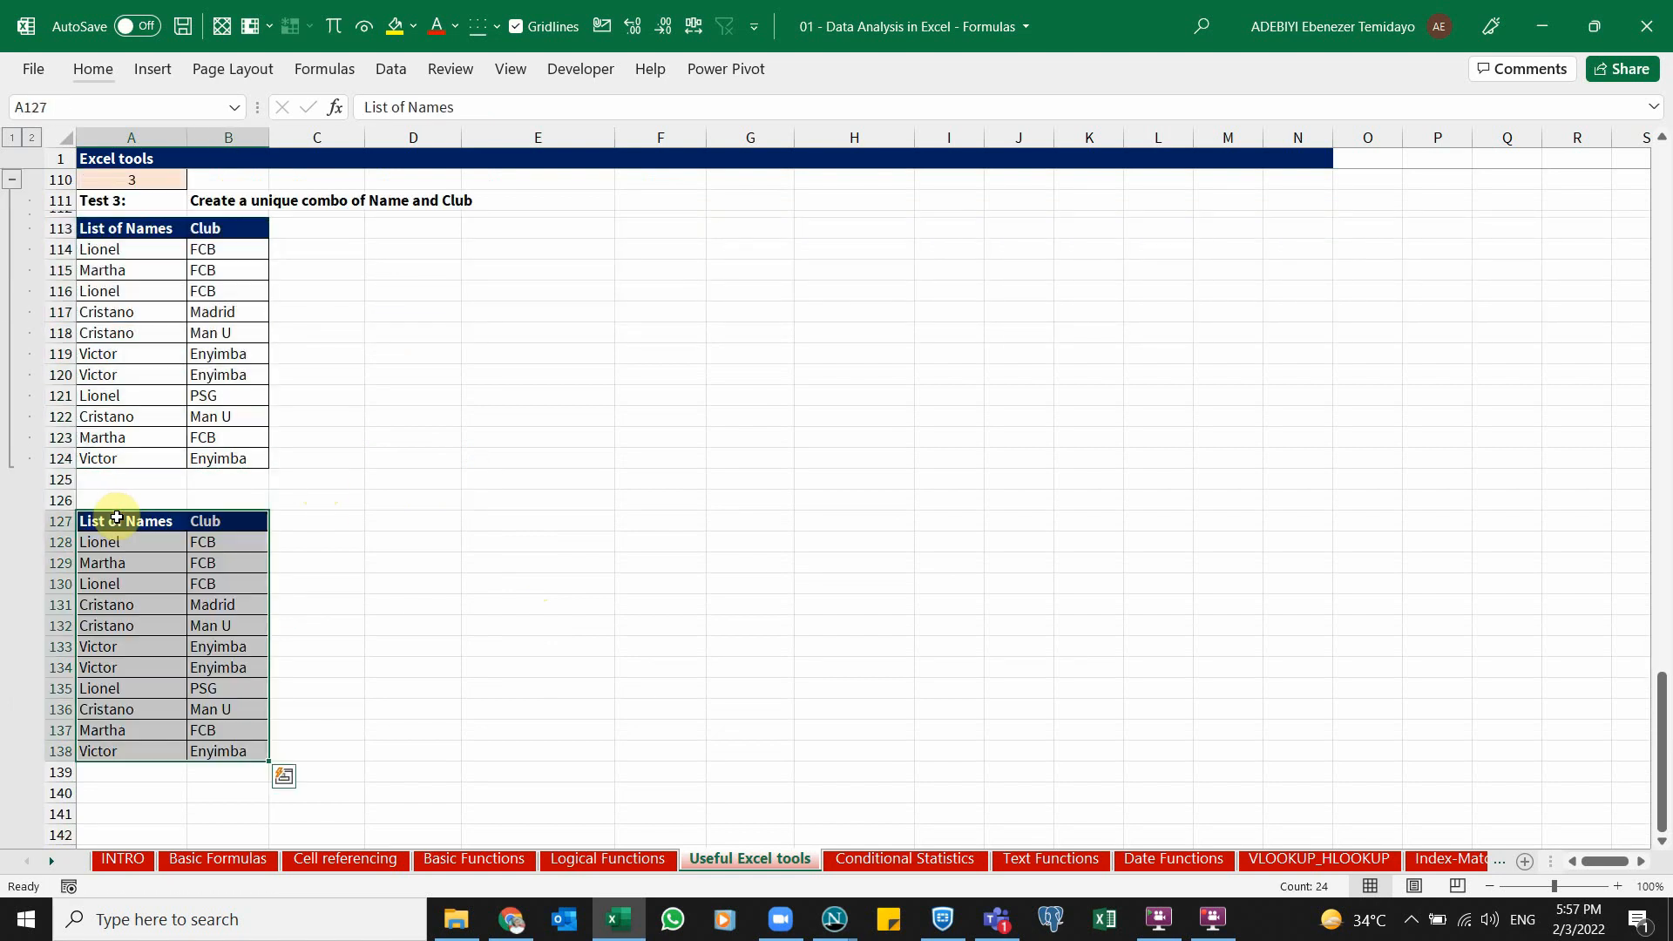
Examine the name and club combinations in rows 114, 116 and 121 of the original Test 3 table.
left_click(128, 249)
left_click(205, 250)
left_click(172, 290)
left_click(220, 290)
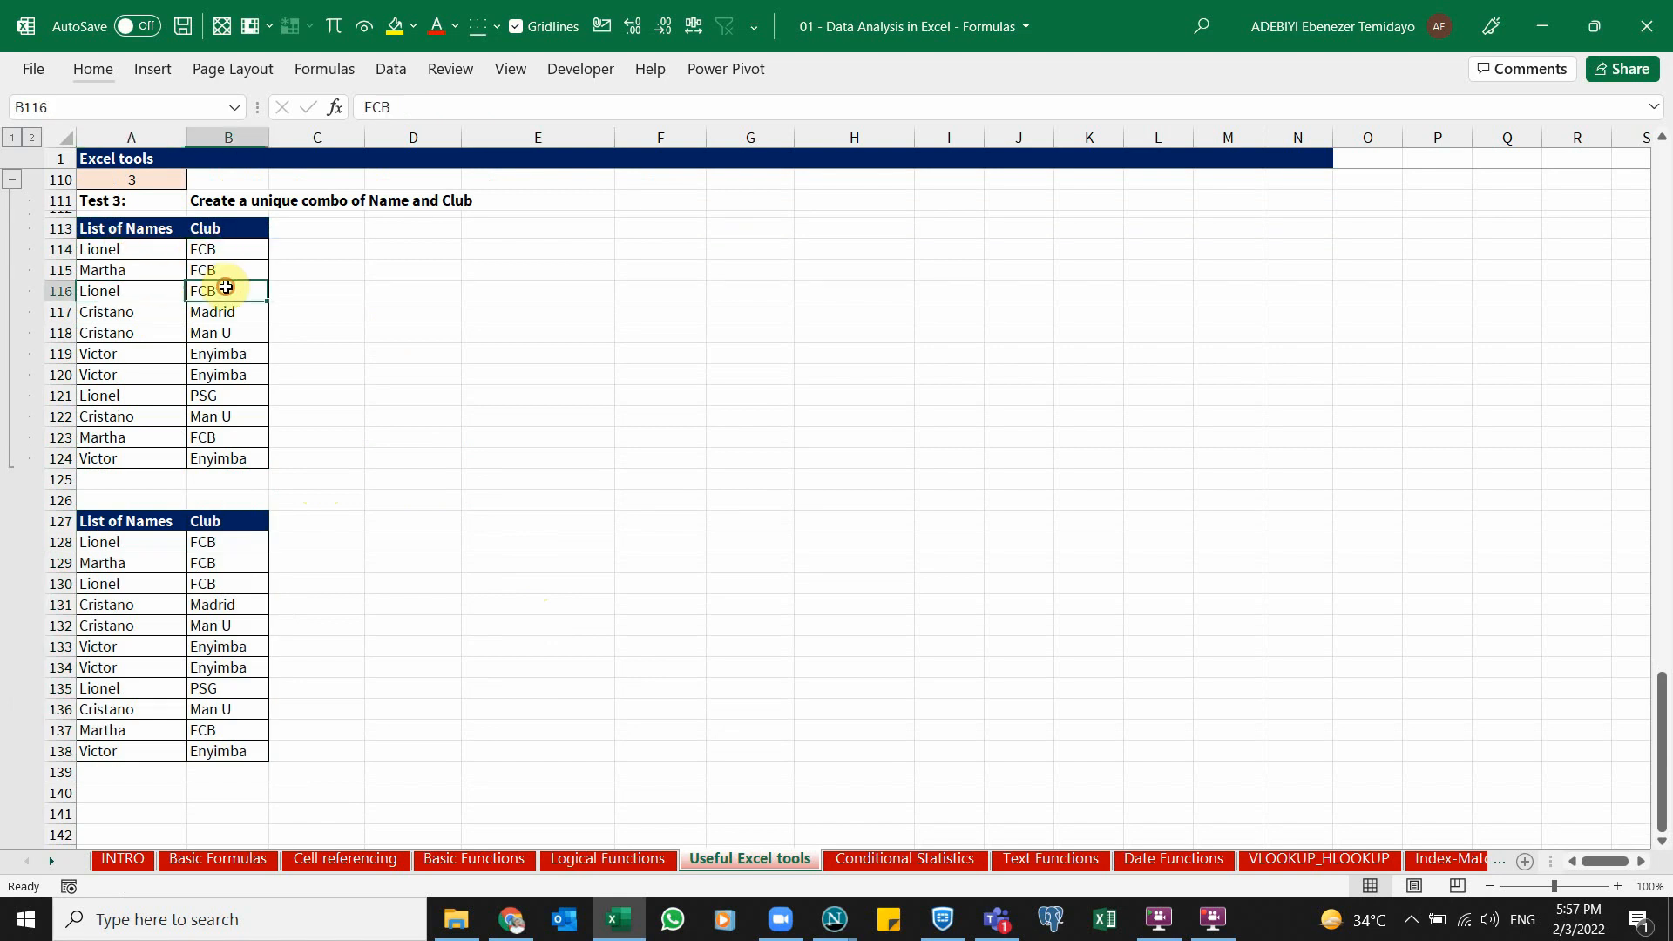
left_click(169, 394)
left_click(212, 399)
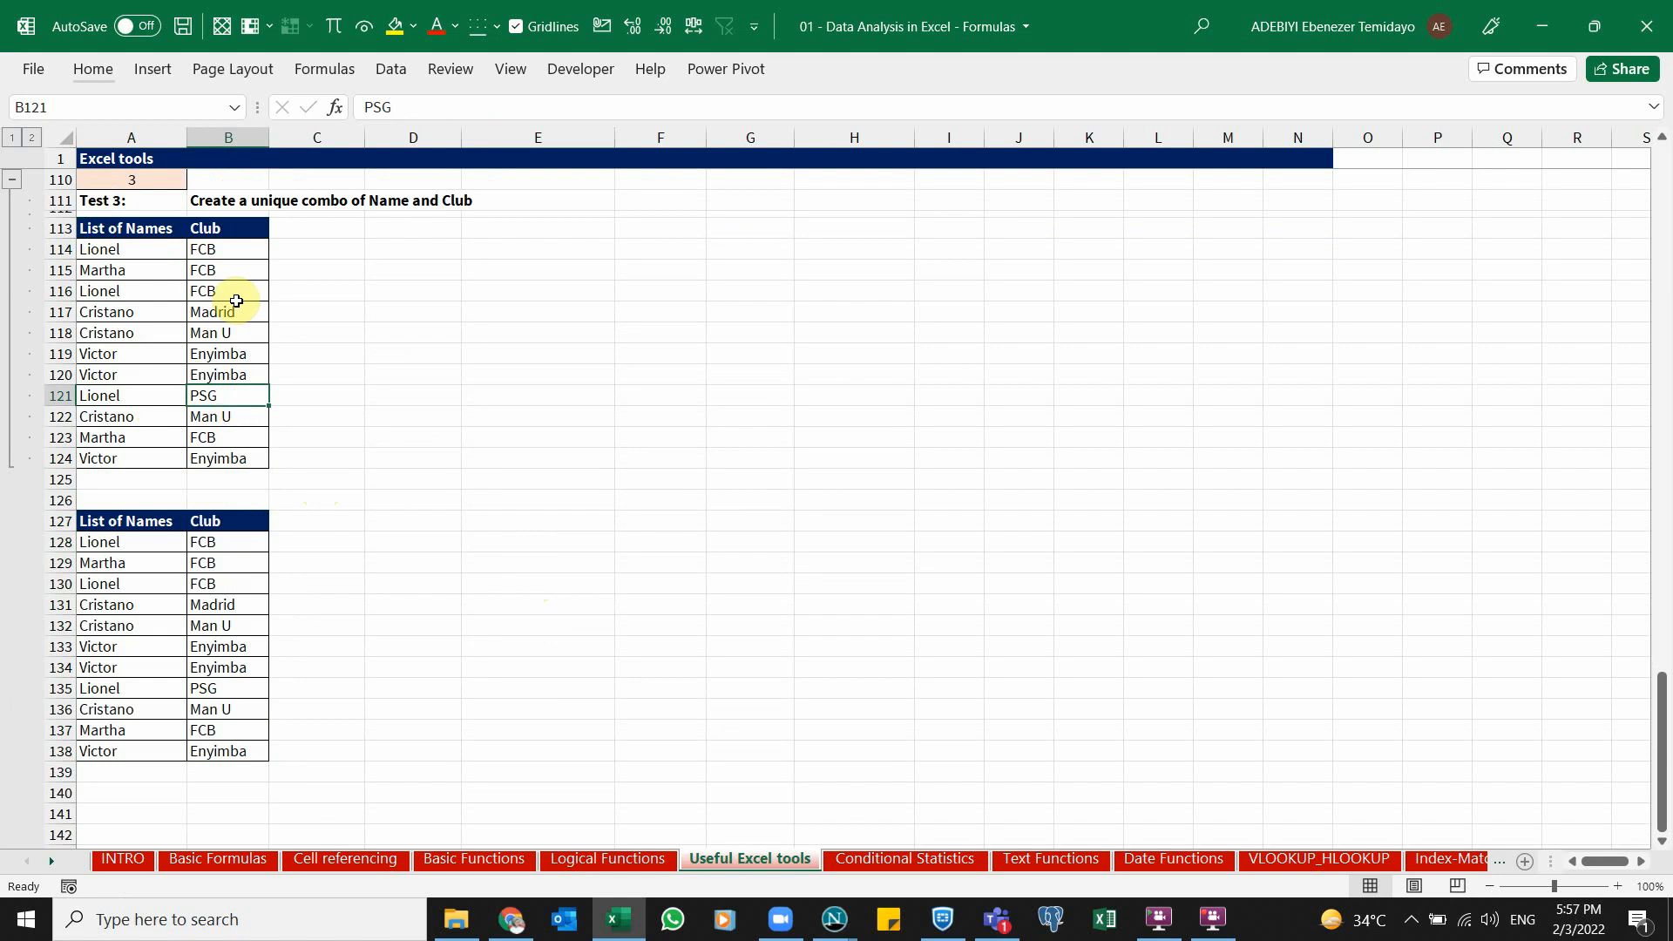
Compare the name-club pair in row 116 with the pair in row 121 of the original Test 3 table.
left_click_drag(141, 290, 197, 290)
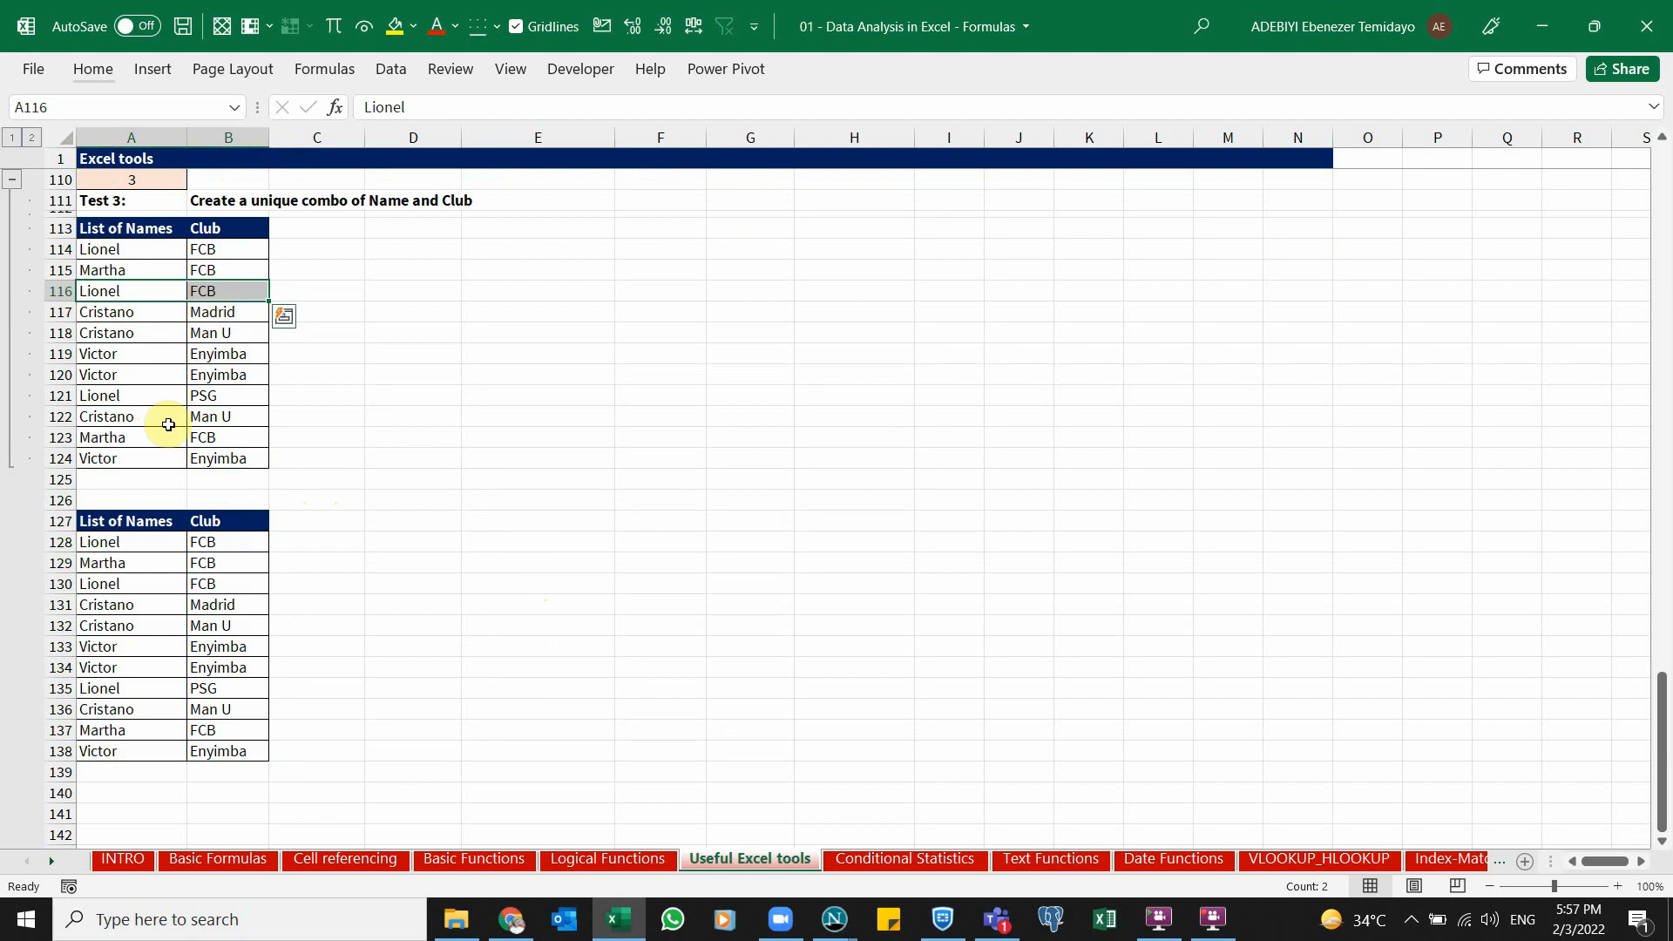
left_click_drag(114, 394, 196, 404)
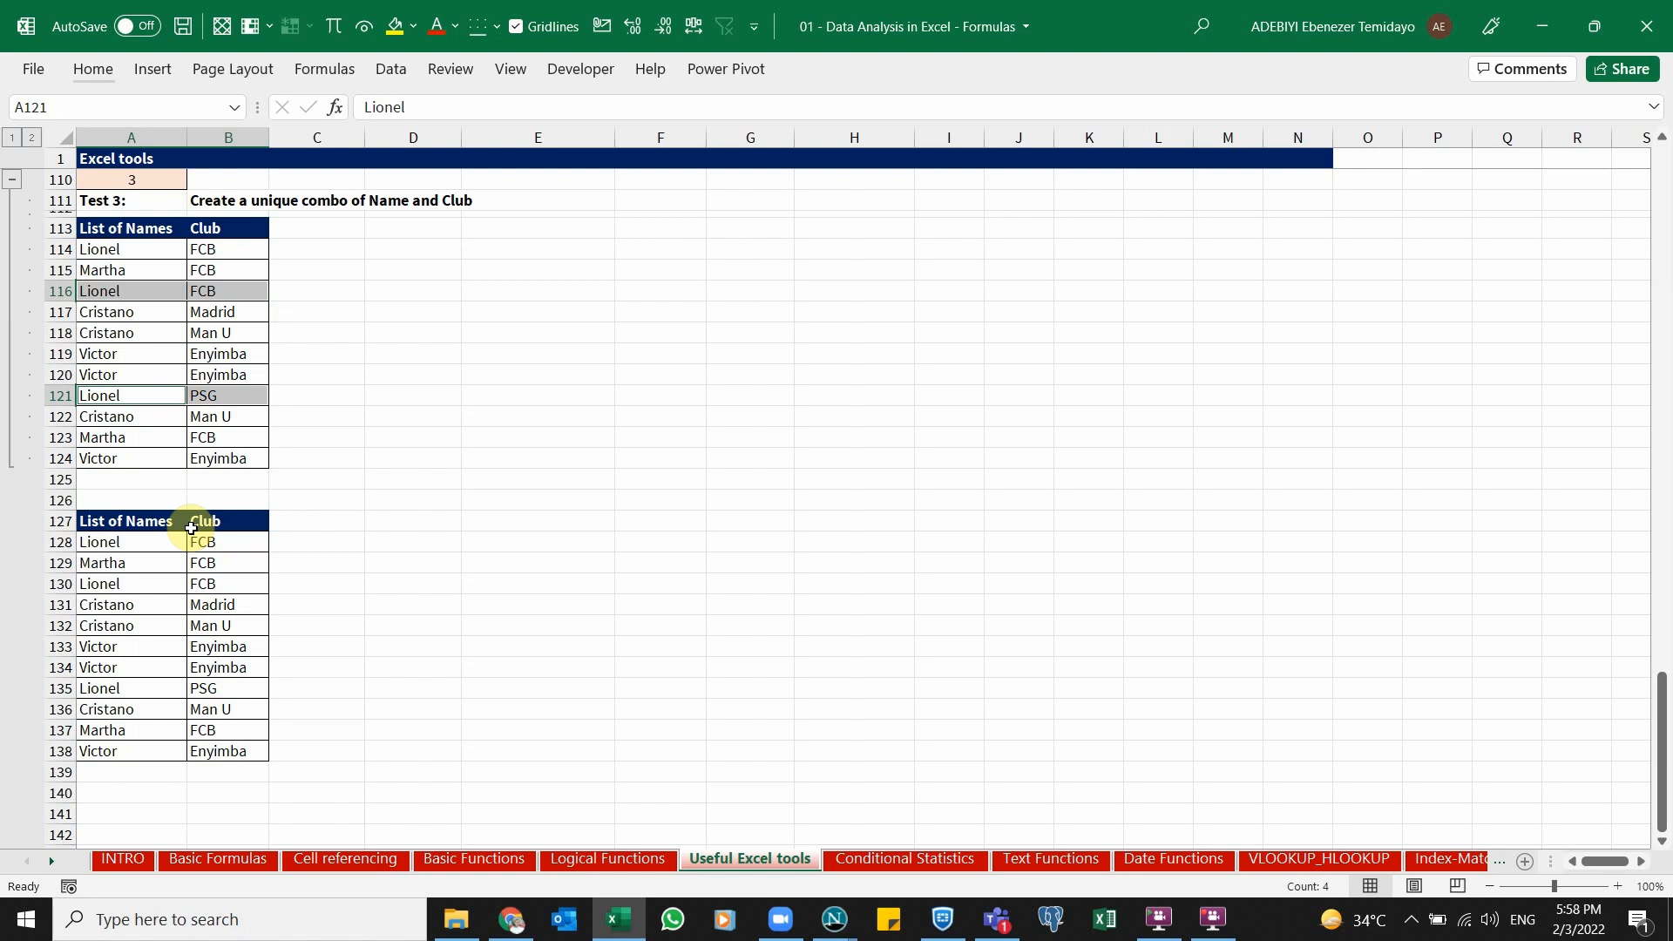
left_click(224, 563)
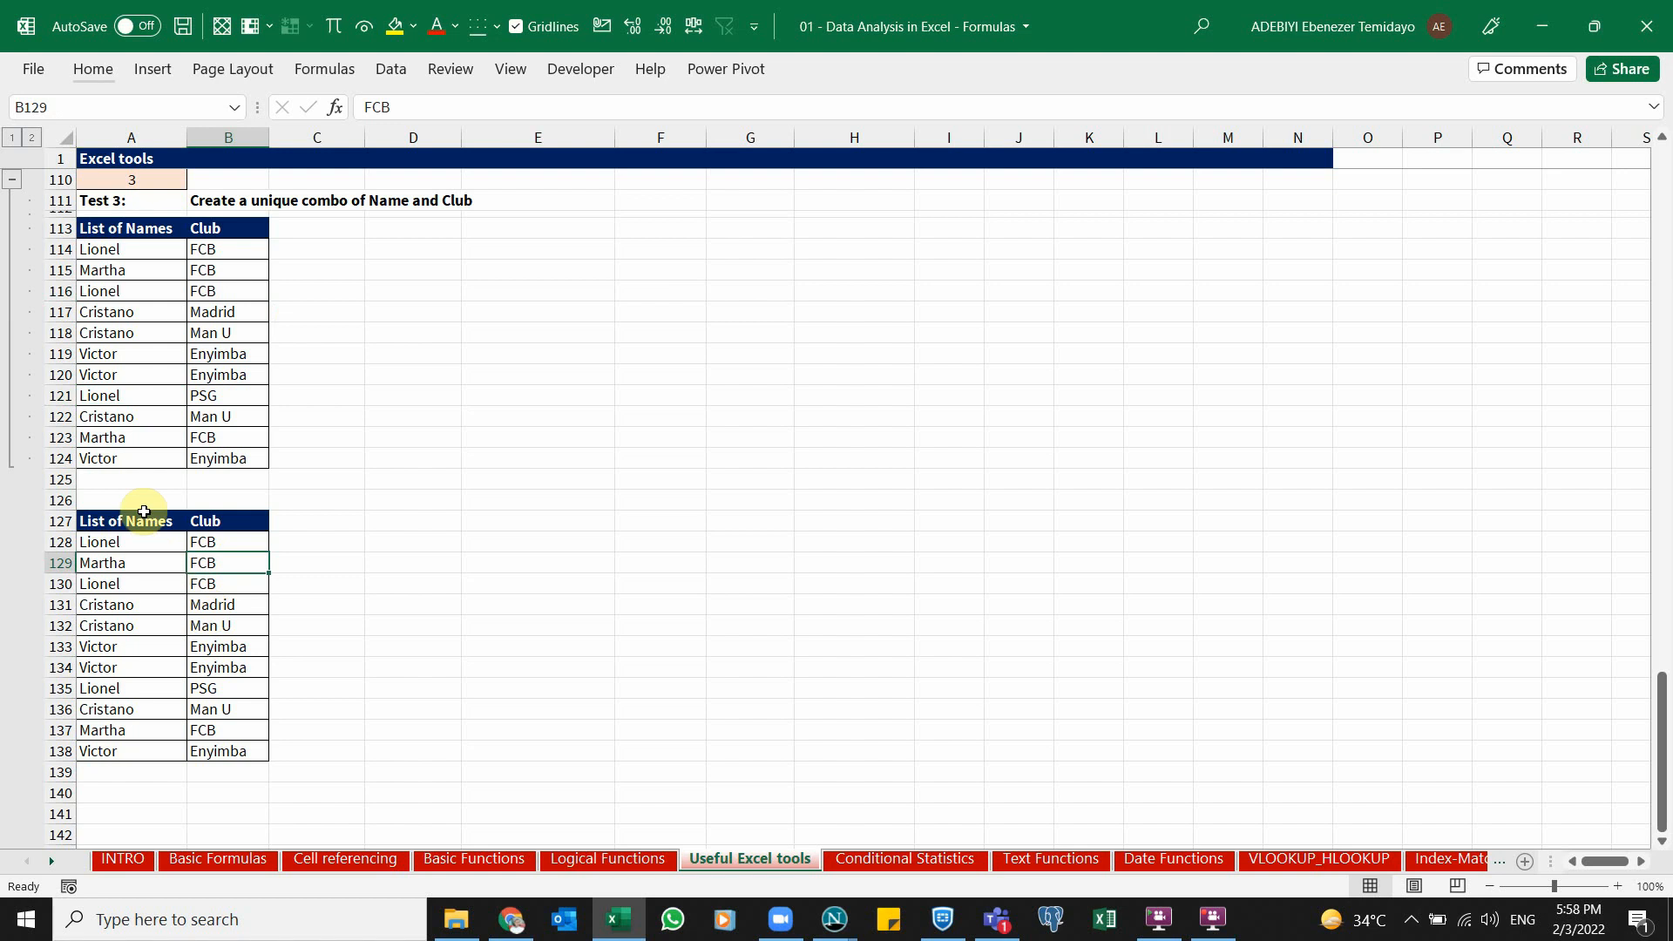
Remove duplicates from the copied table A127:B138, treating the first row as headers and checking both the List of Names and Club columns.
left_click_drag(136, 521, 234, 733)
left_click(223, 626)
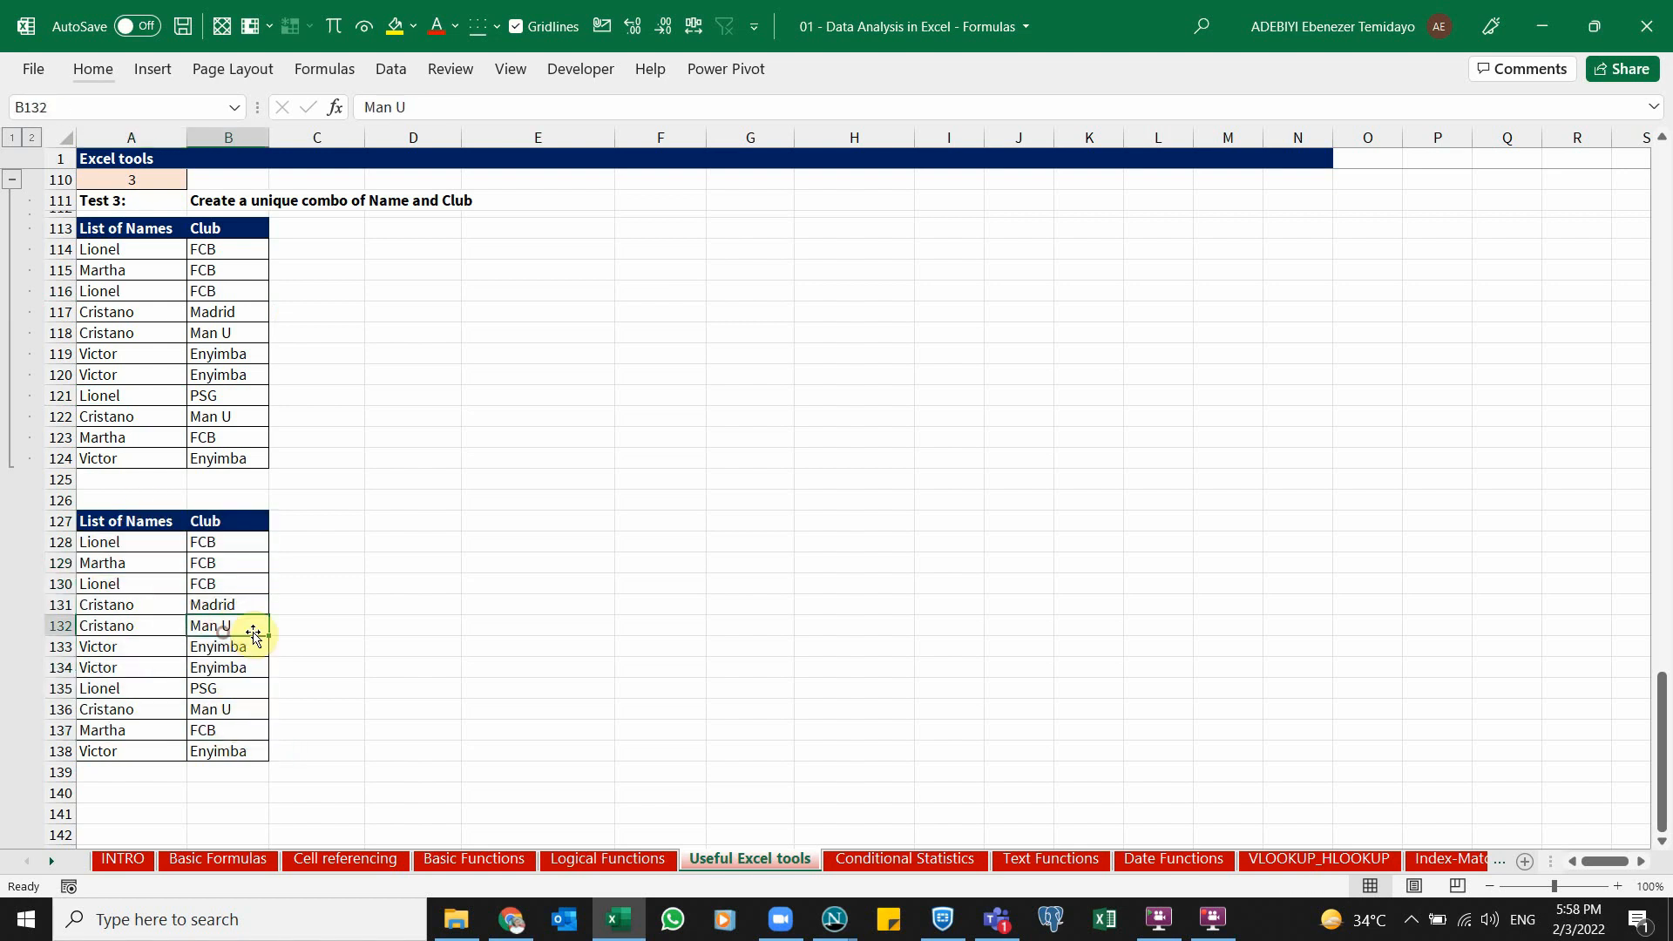
left_click(381, 73)
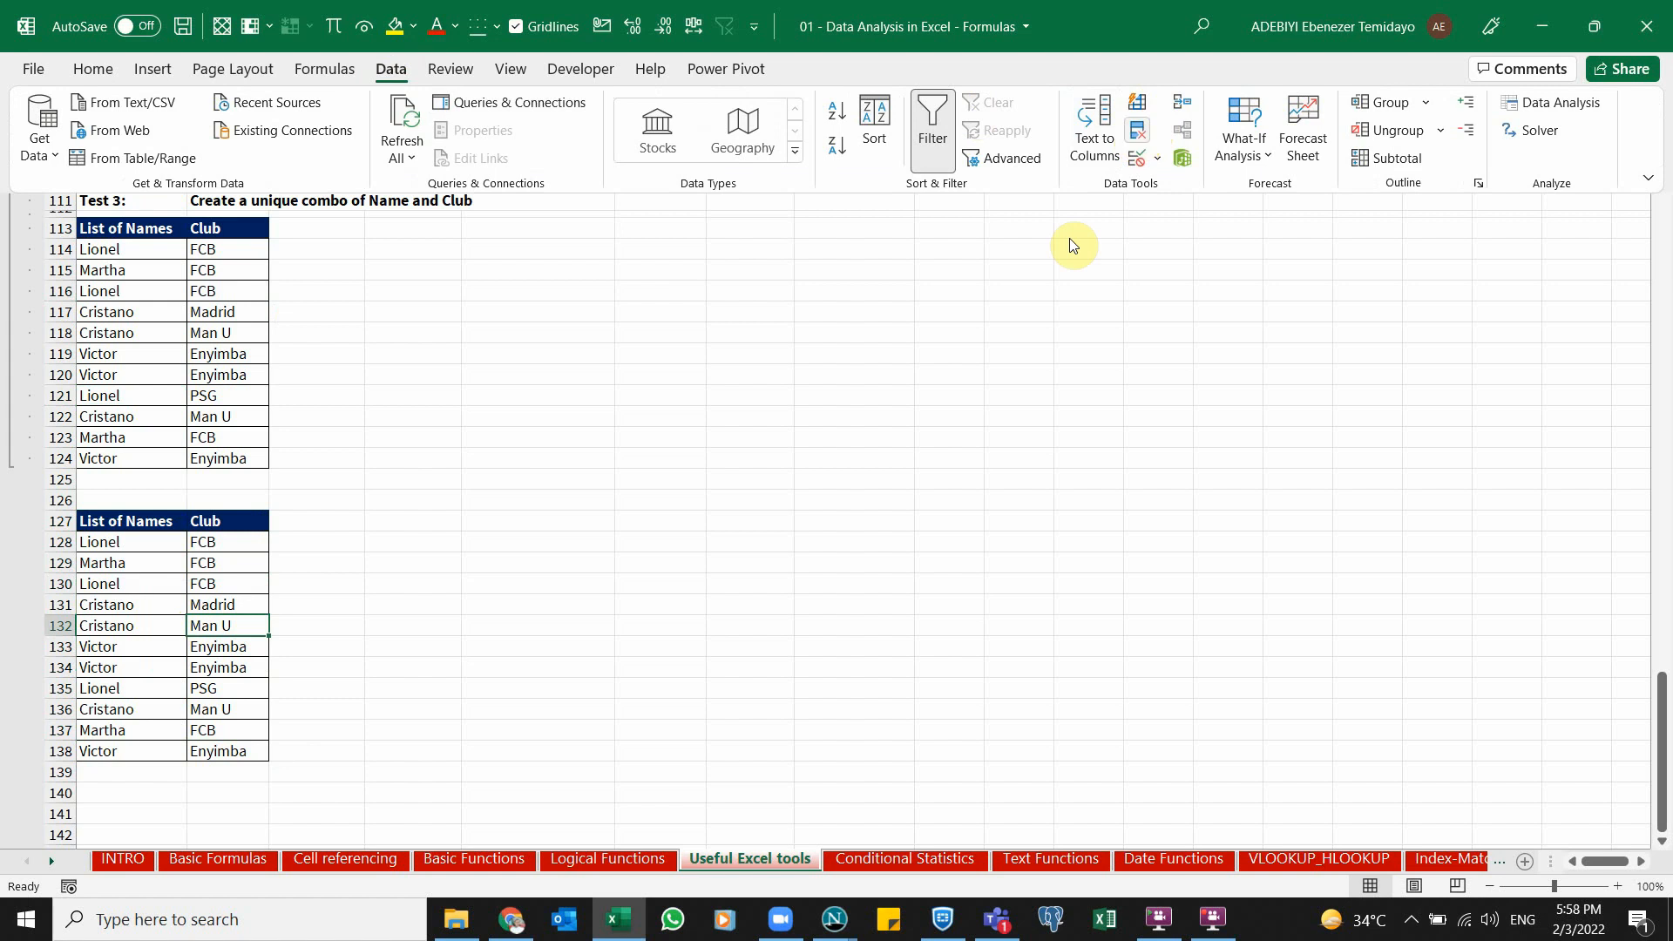
key("Escape")
key("alt+a+m")
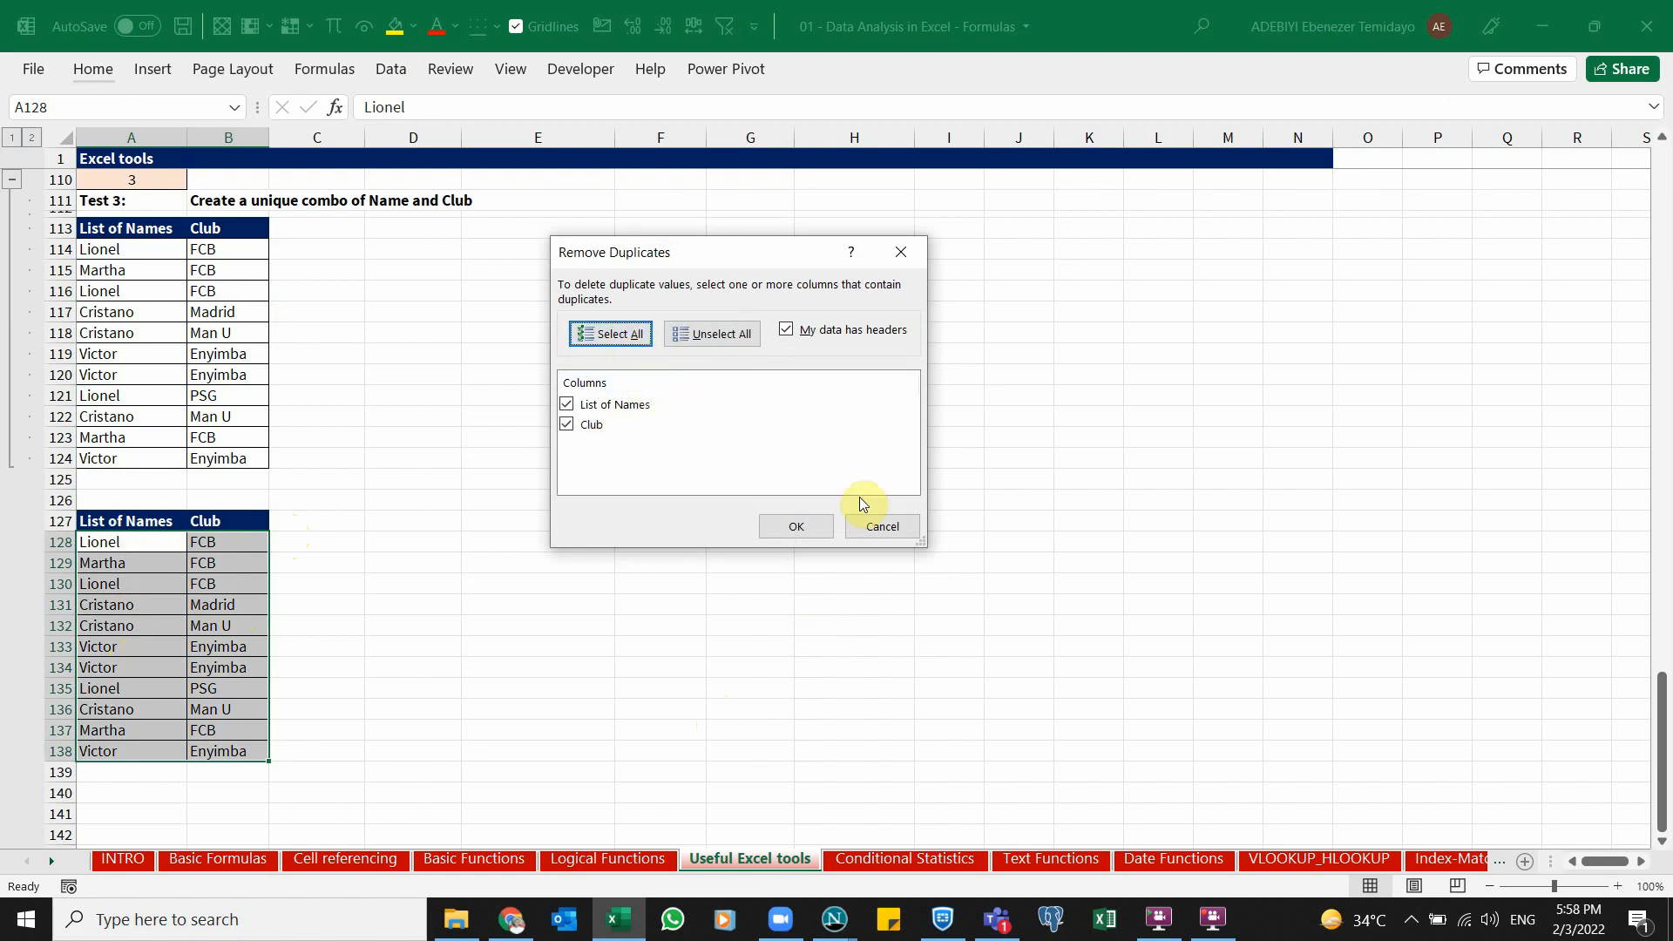
left_click(816, 526)
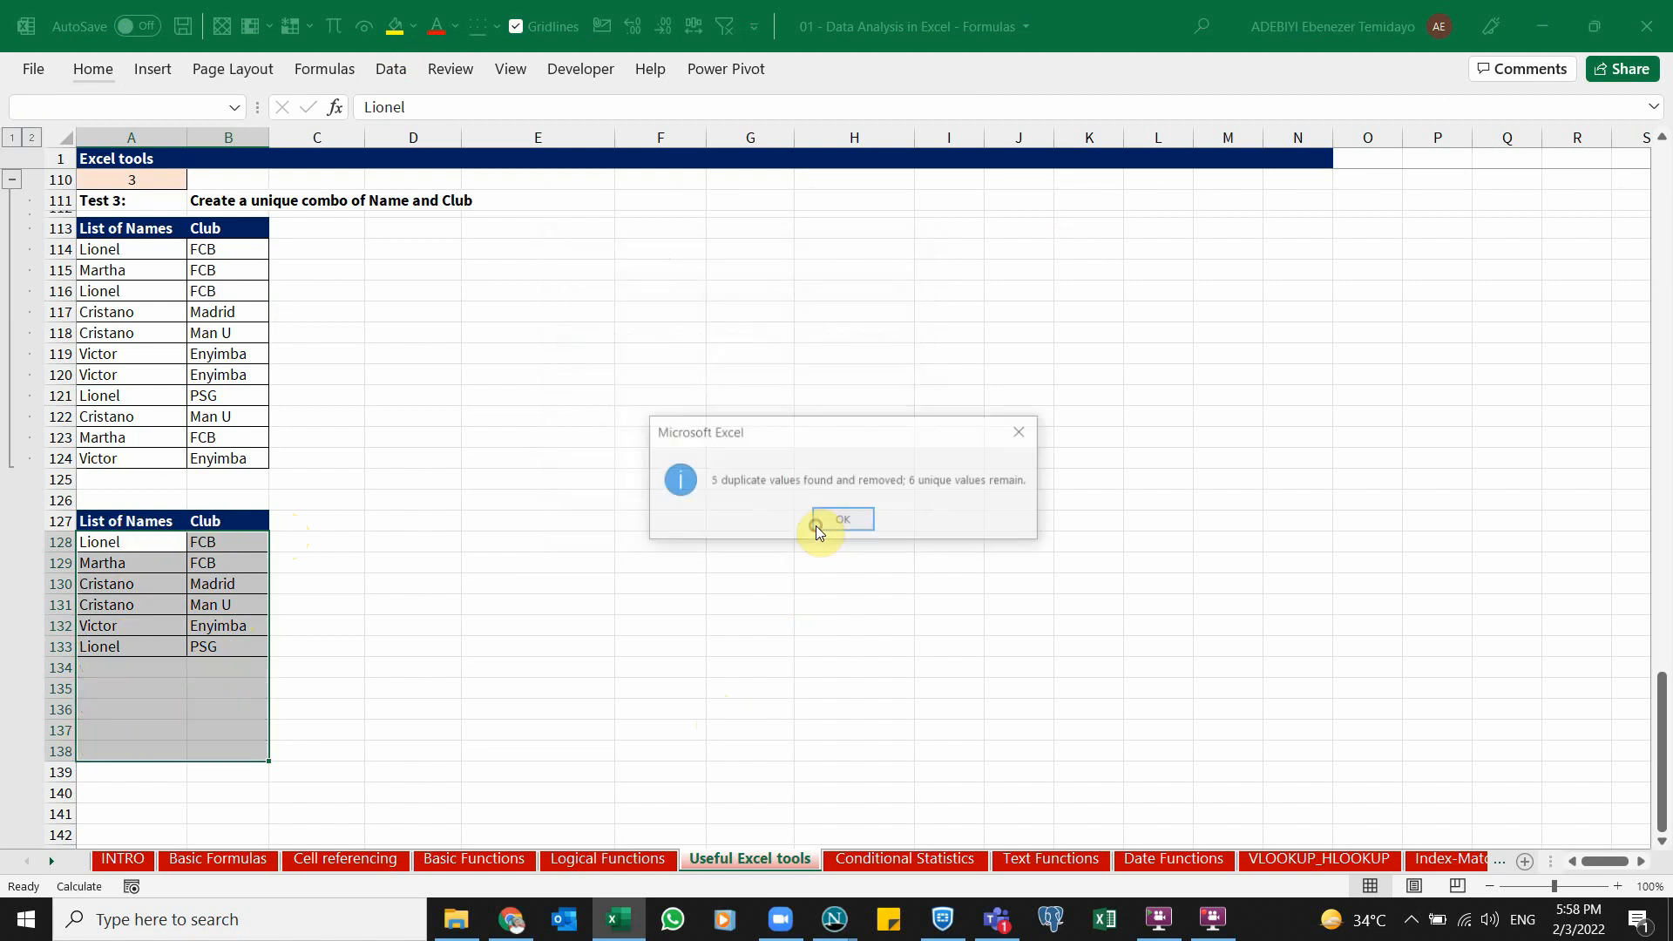
left_click(861, 519)
Examine the remaining name and club pairs row by row in the deduplicated table A128:B133.
left_click(244, 625)
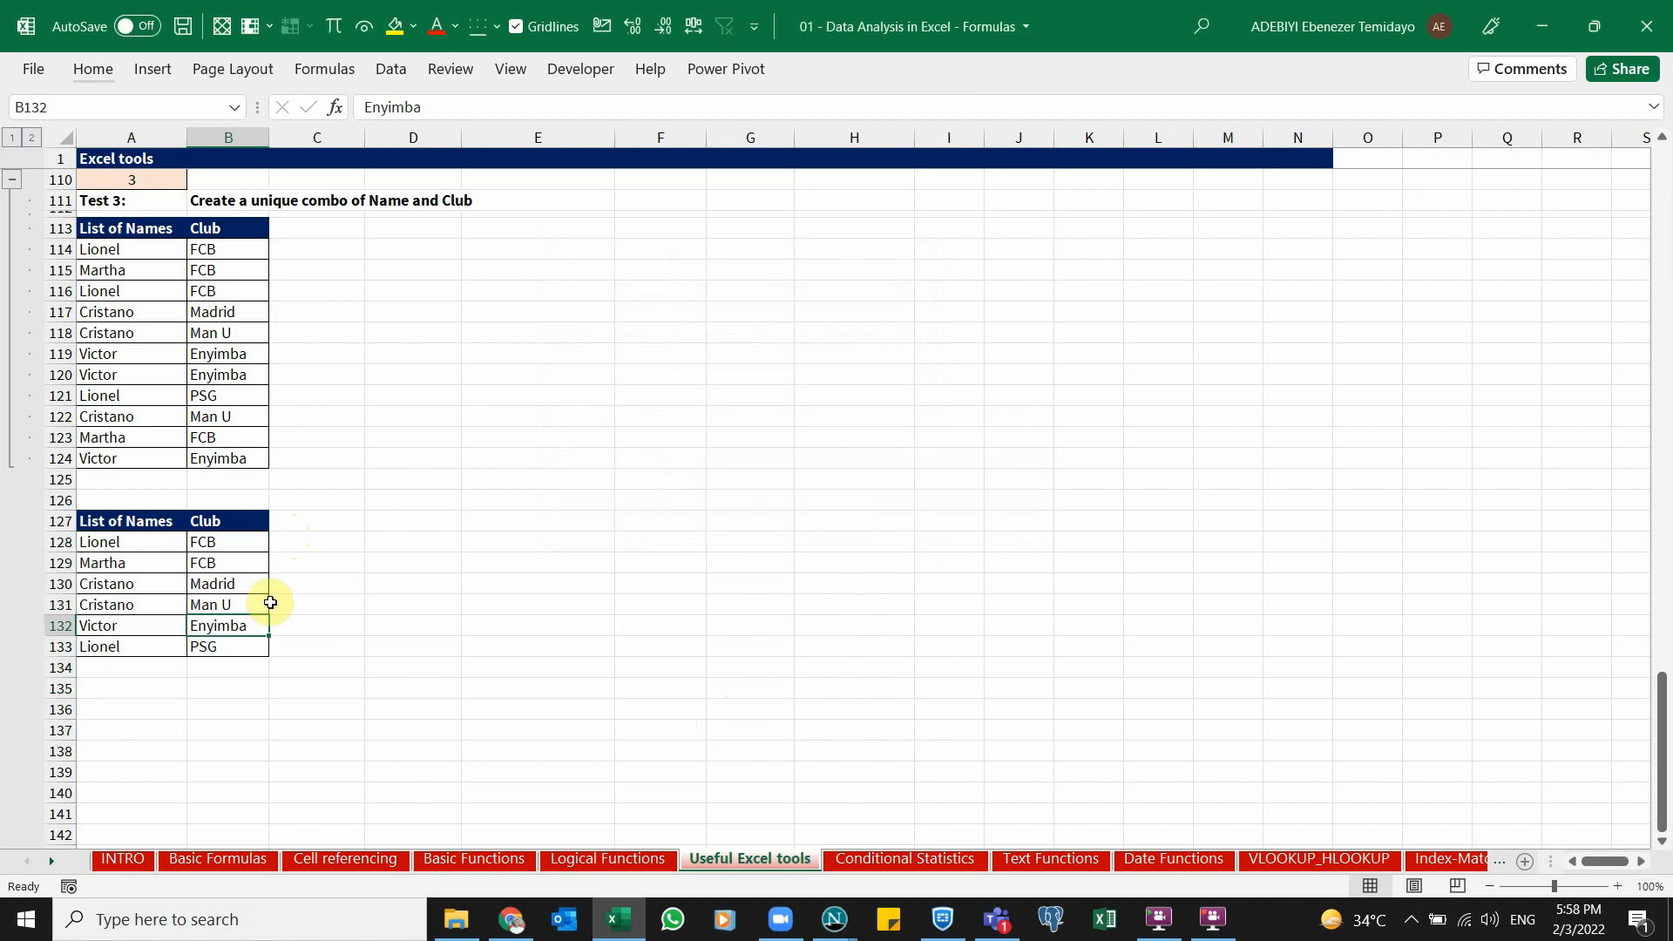
left_click(244, 603)
left_click(157, 543)
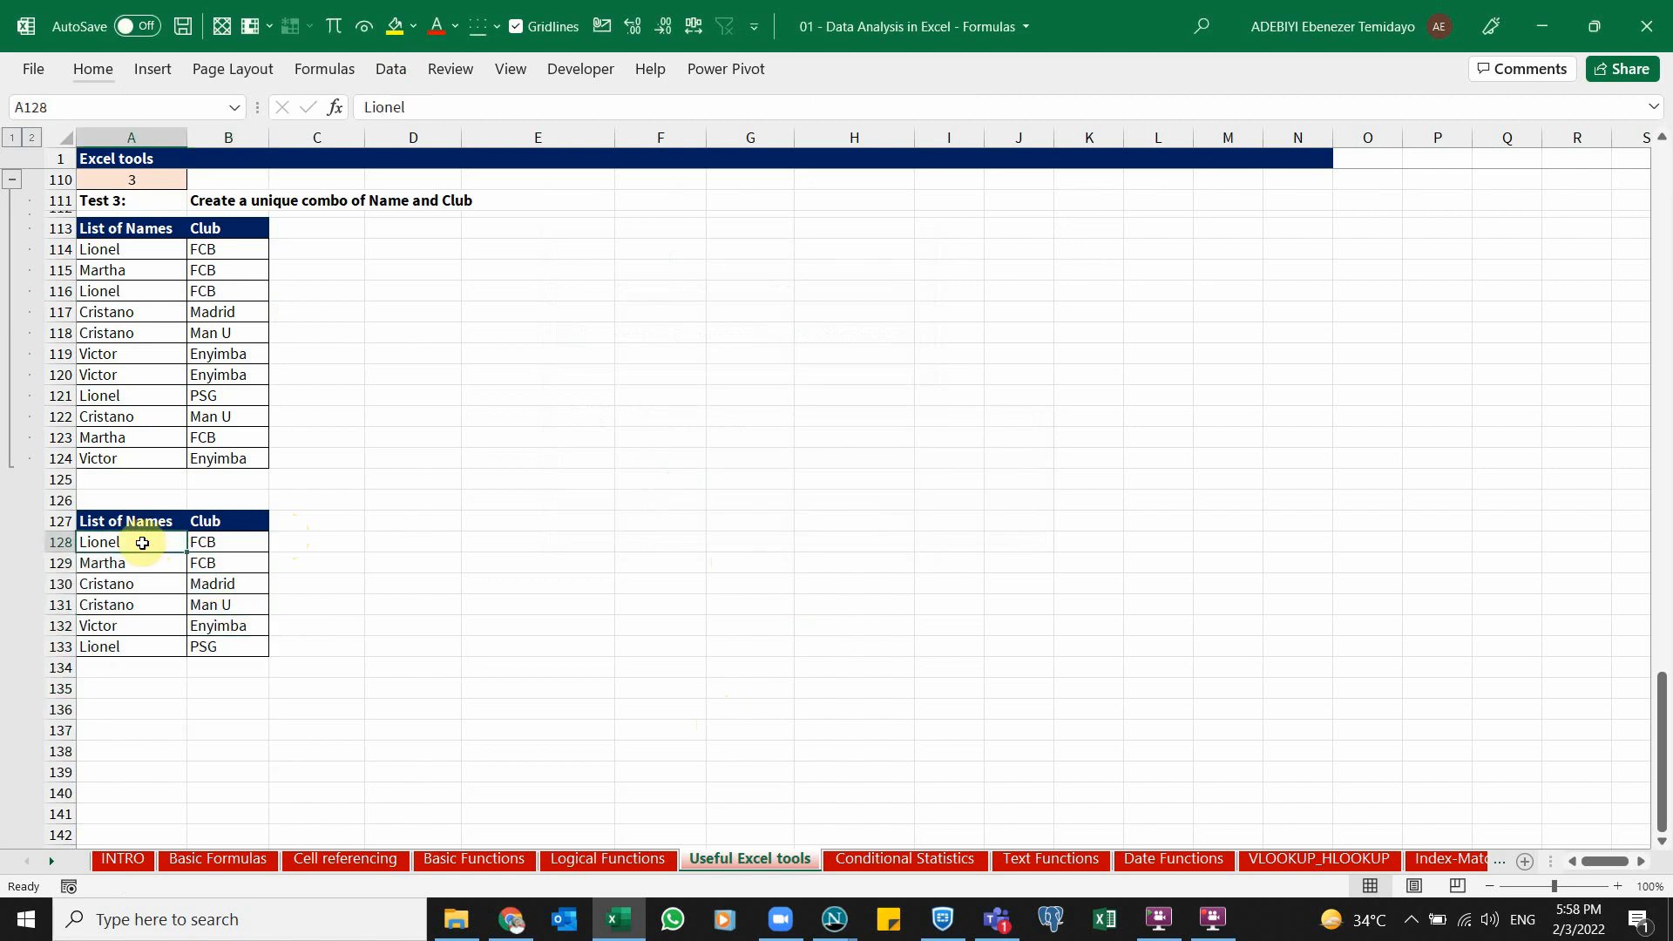
left_click_drag(129, 542, 111, 645)
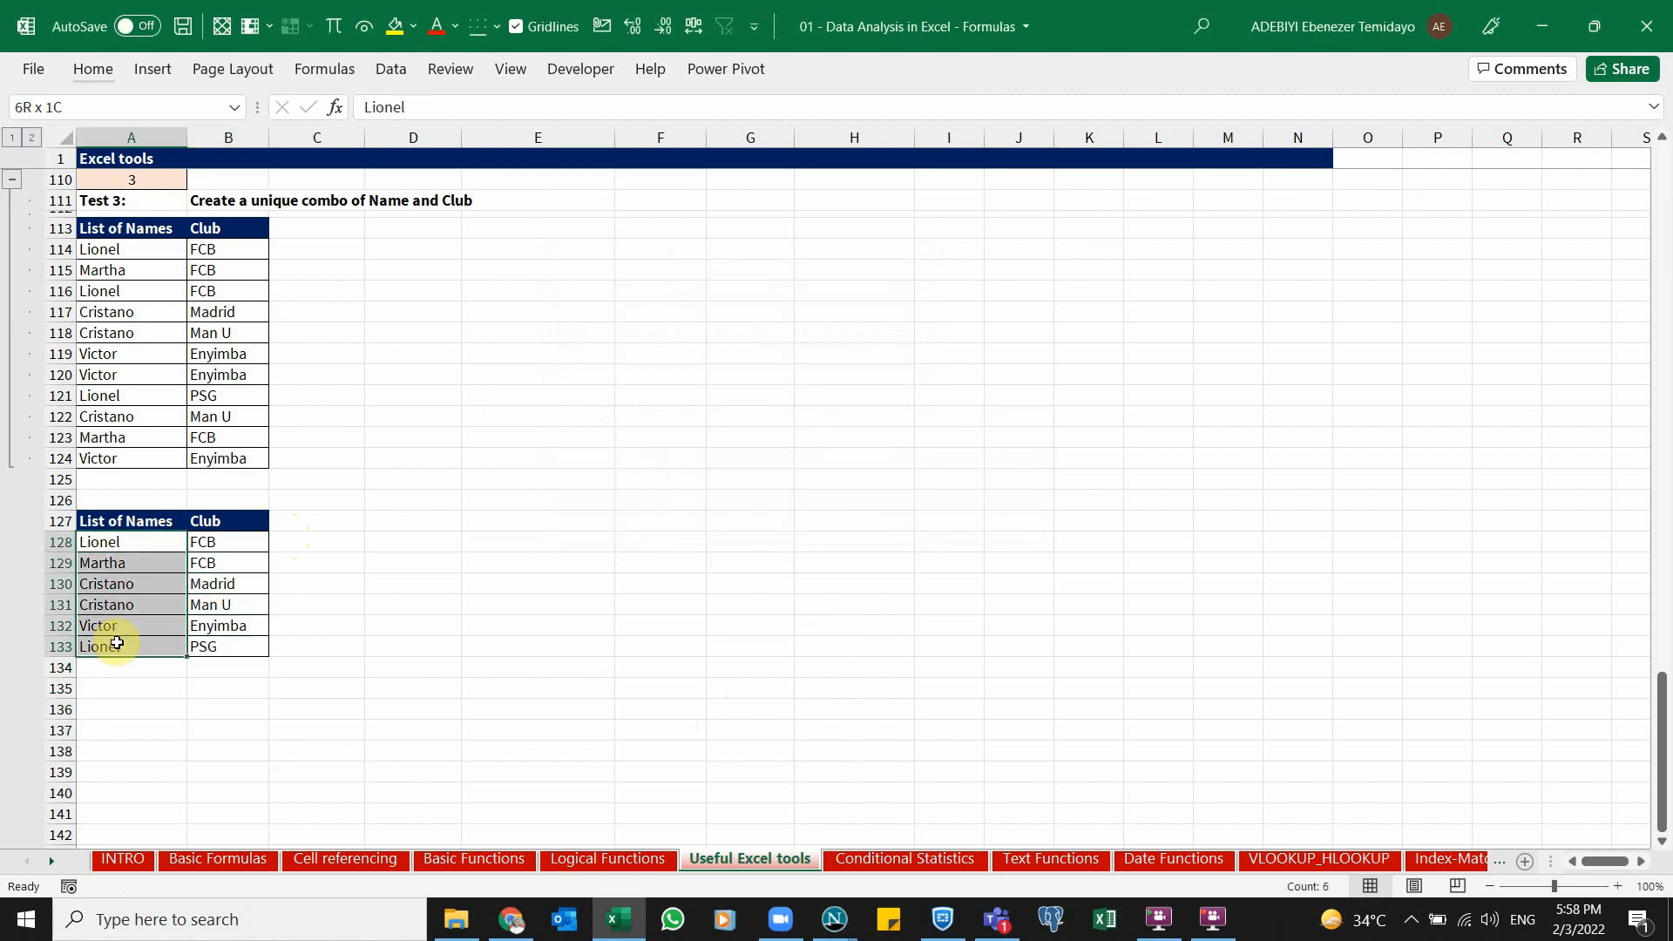
left_click_drag(232, 546, 232, 645)
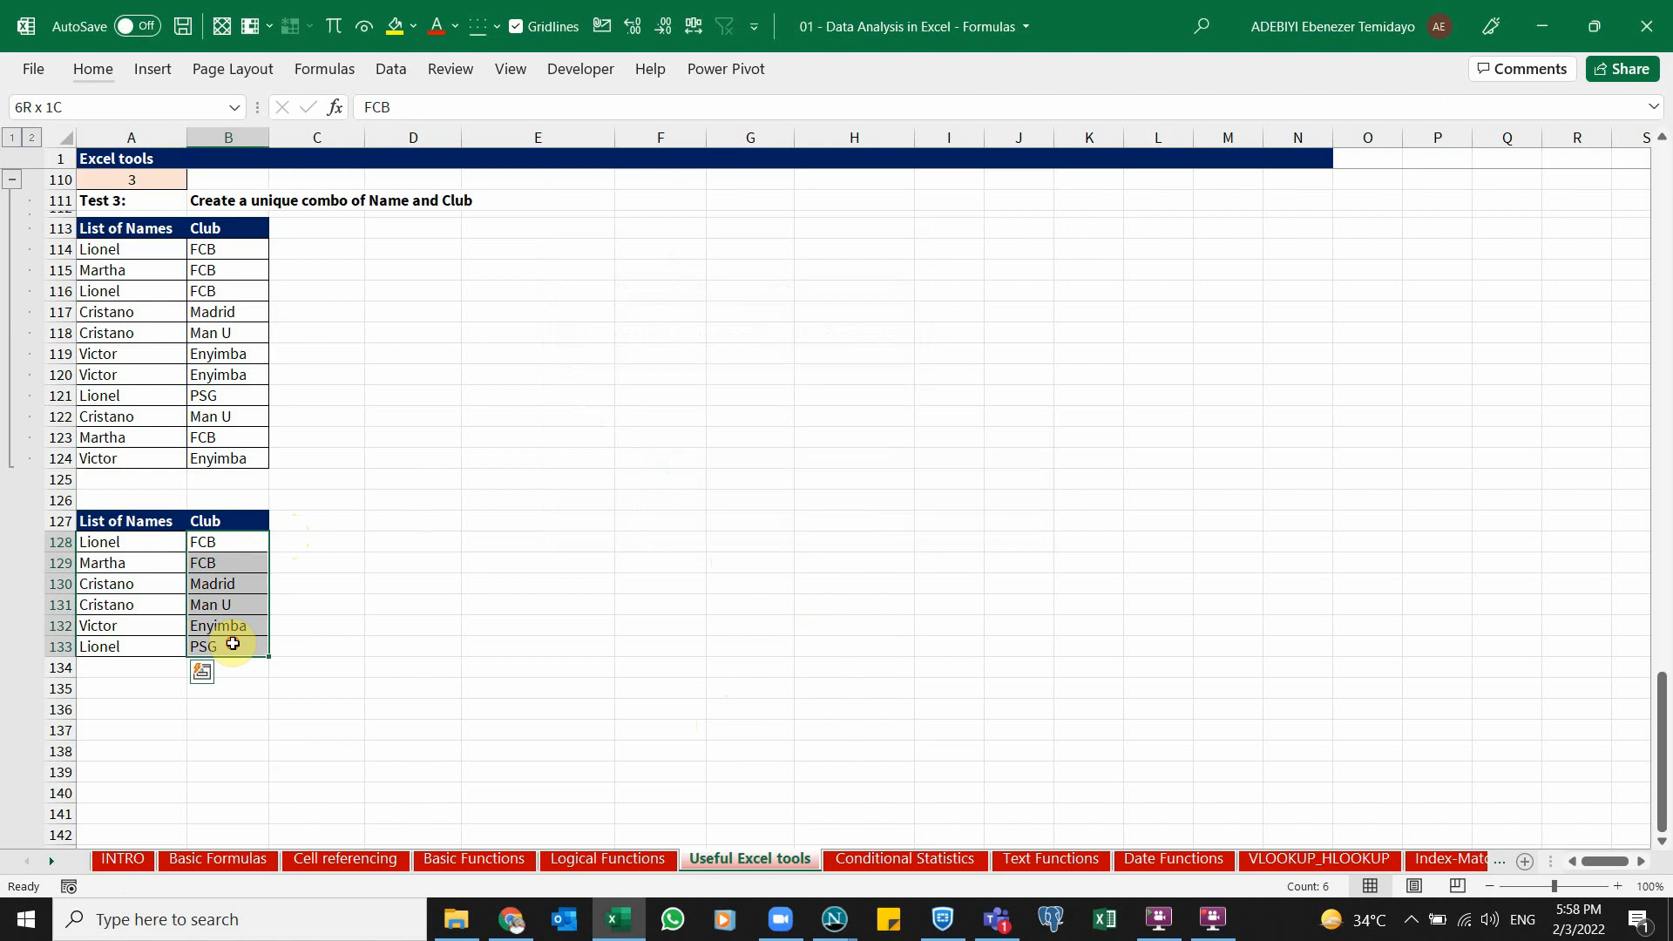
left_click(157, 542)
left_click(206, 547)
left_click(157, 563)
left_click(206, 563)
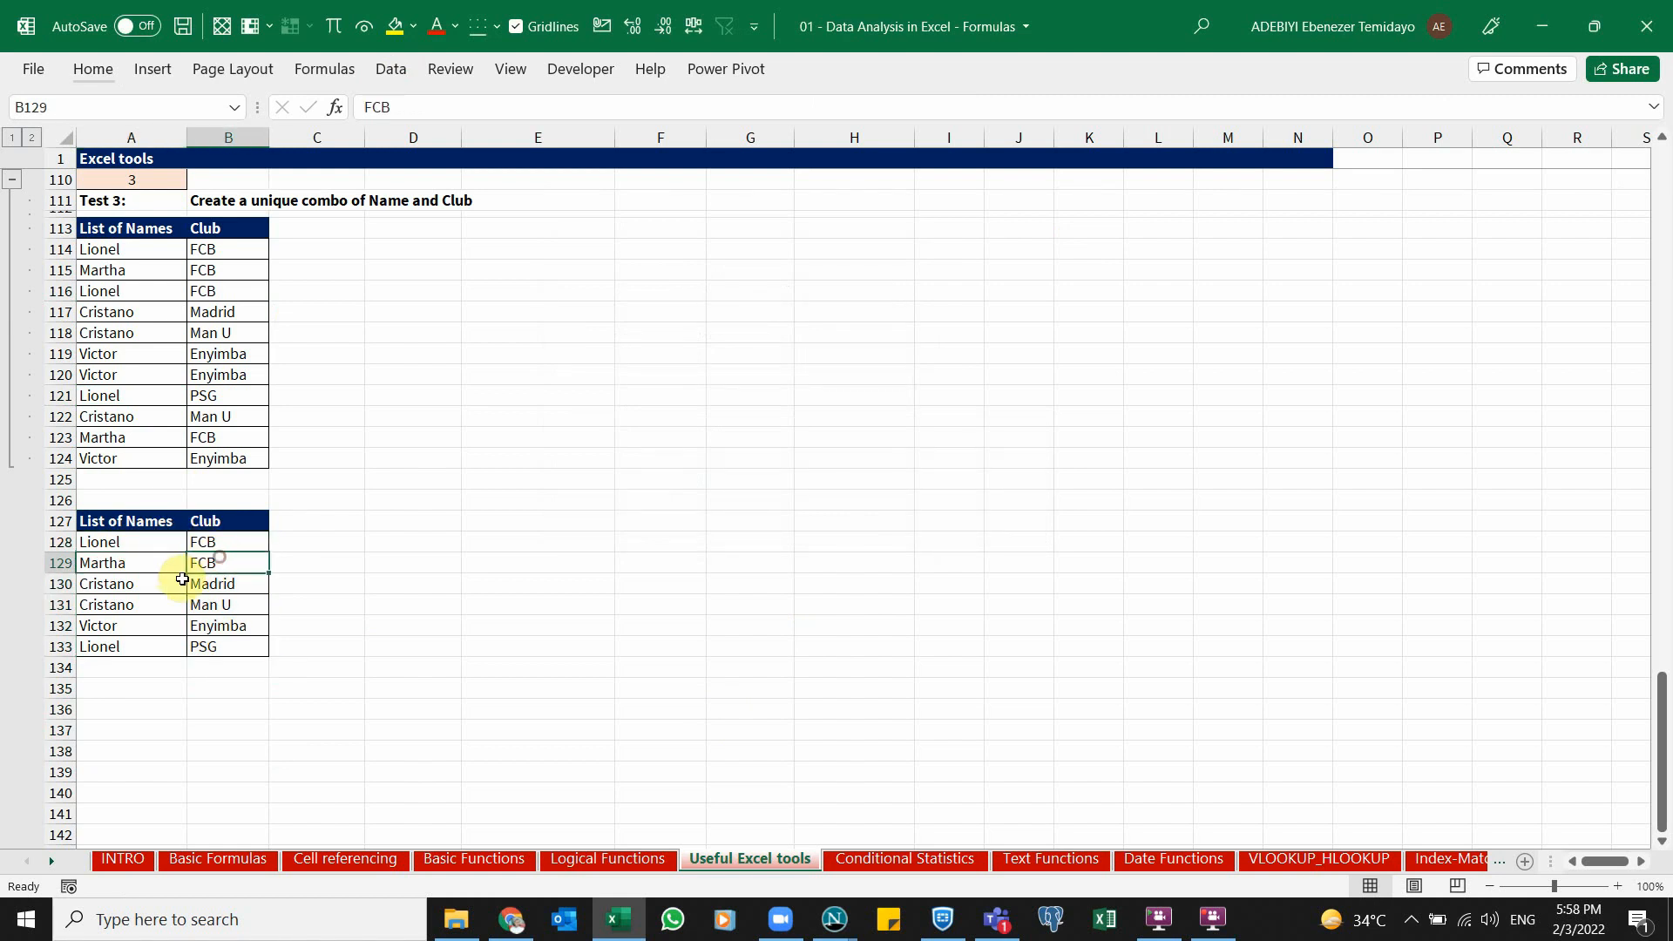
left_click(157, 584)
left_click(206, 584)
left_click(168, 605)
left_click(206, 605)
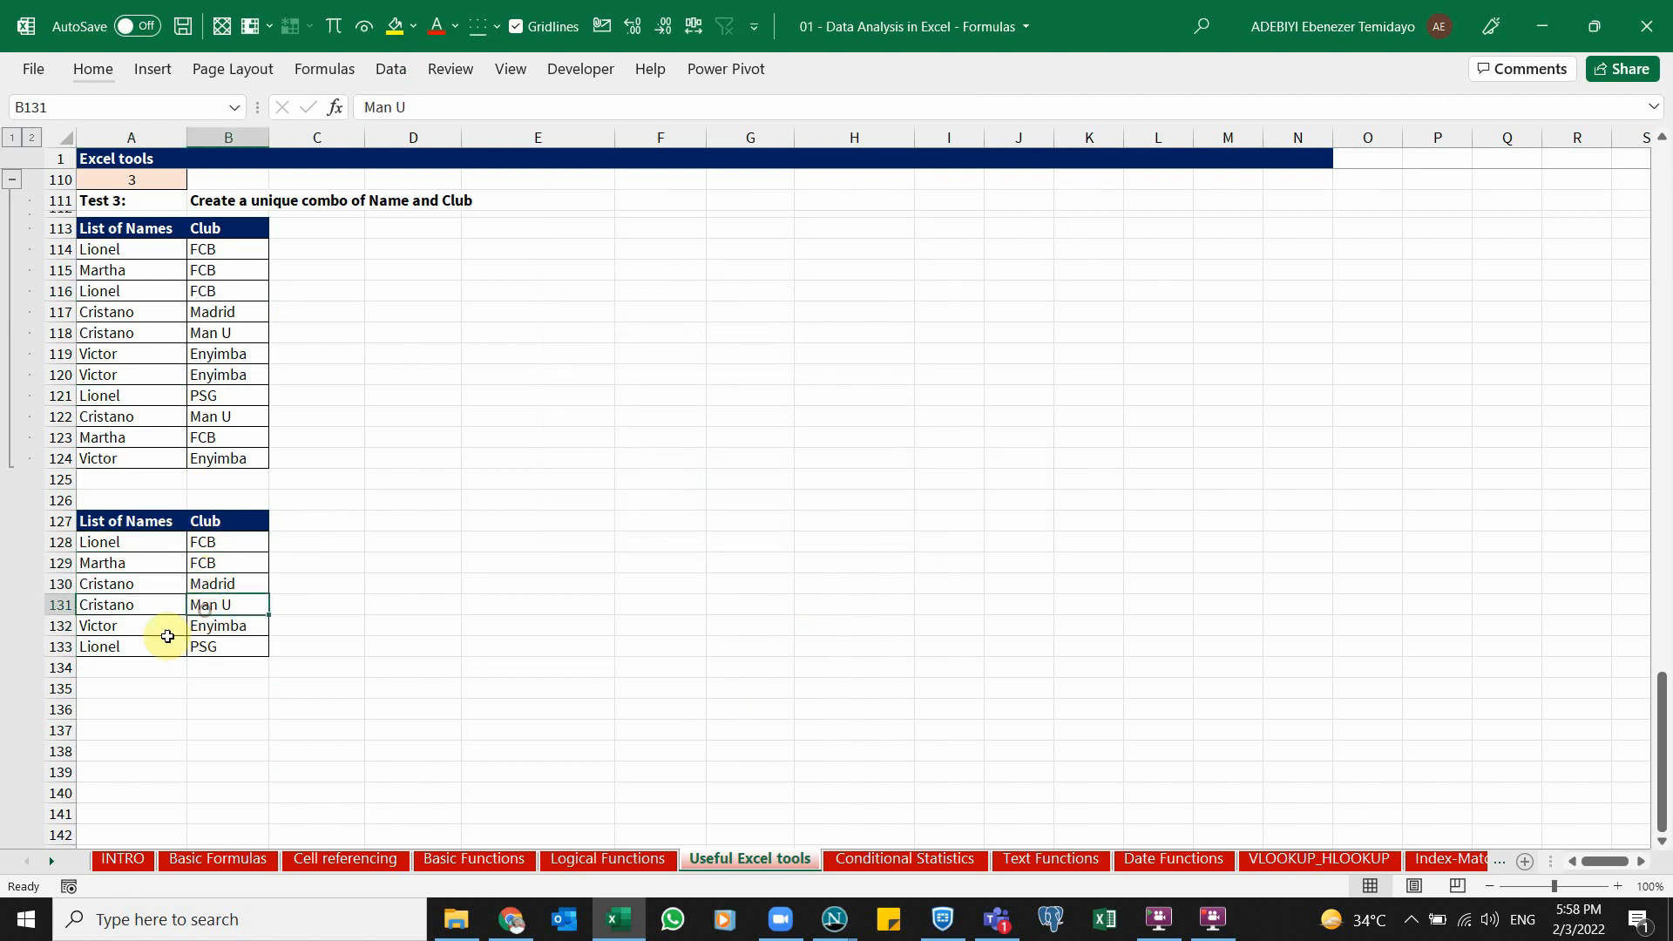
left_click(165, 625)
left_click(209, 626)
Copy the List of Names and Club headers from A127:B127 to D127.
left_click_drag(170, 521, 212, 521)
key("ctrl+c")
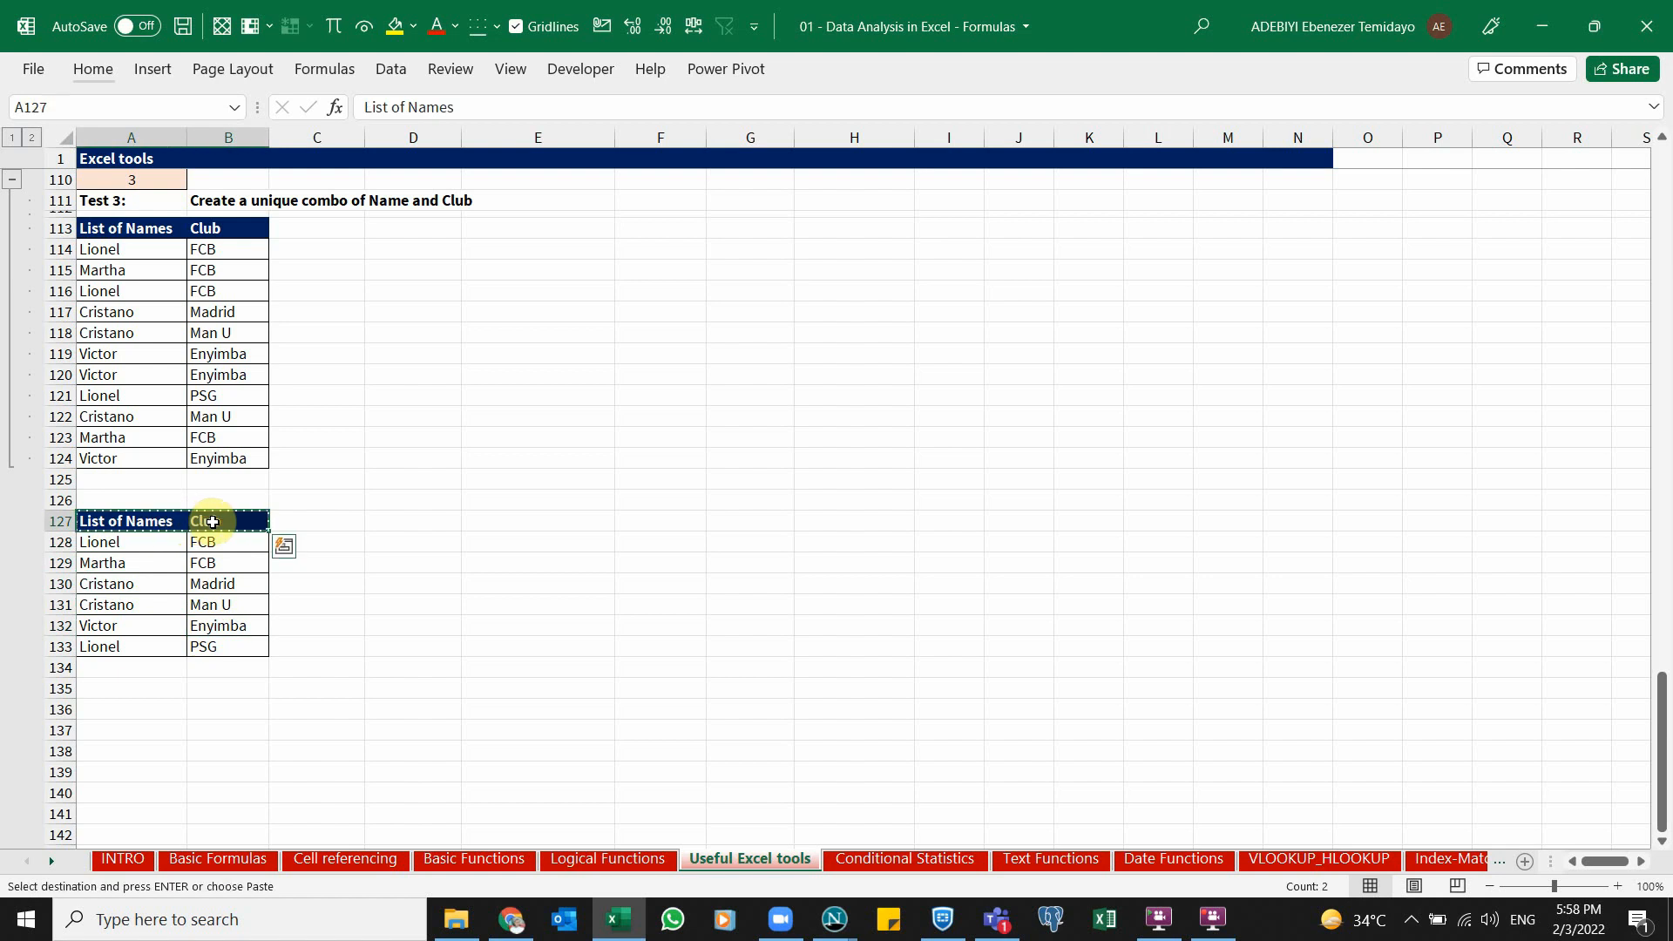
left_click(394, 521)
key("Return")
key("Down")
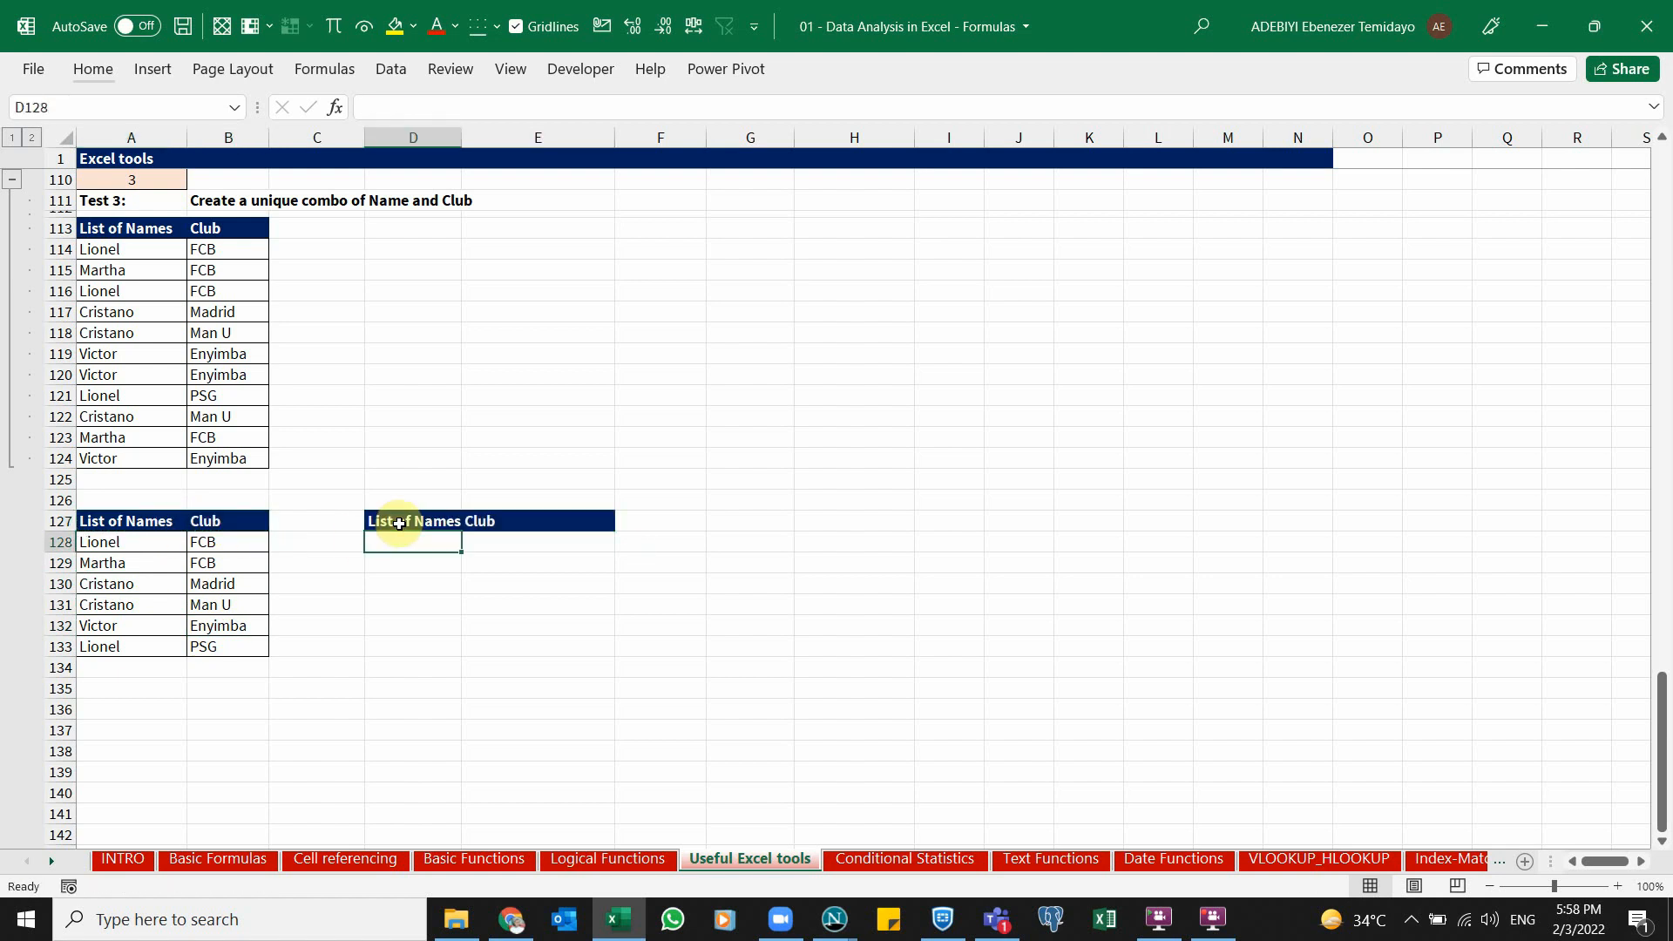
Enter =UNIQUE(A114:B124) in D128 to list the unique name and club combinations of the original Test 3 table.
type("=uni")
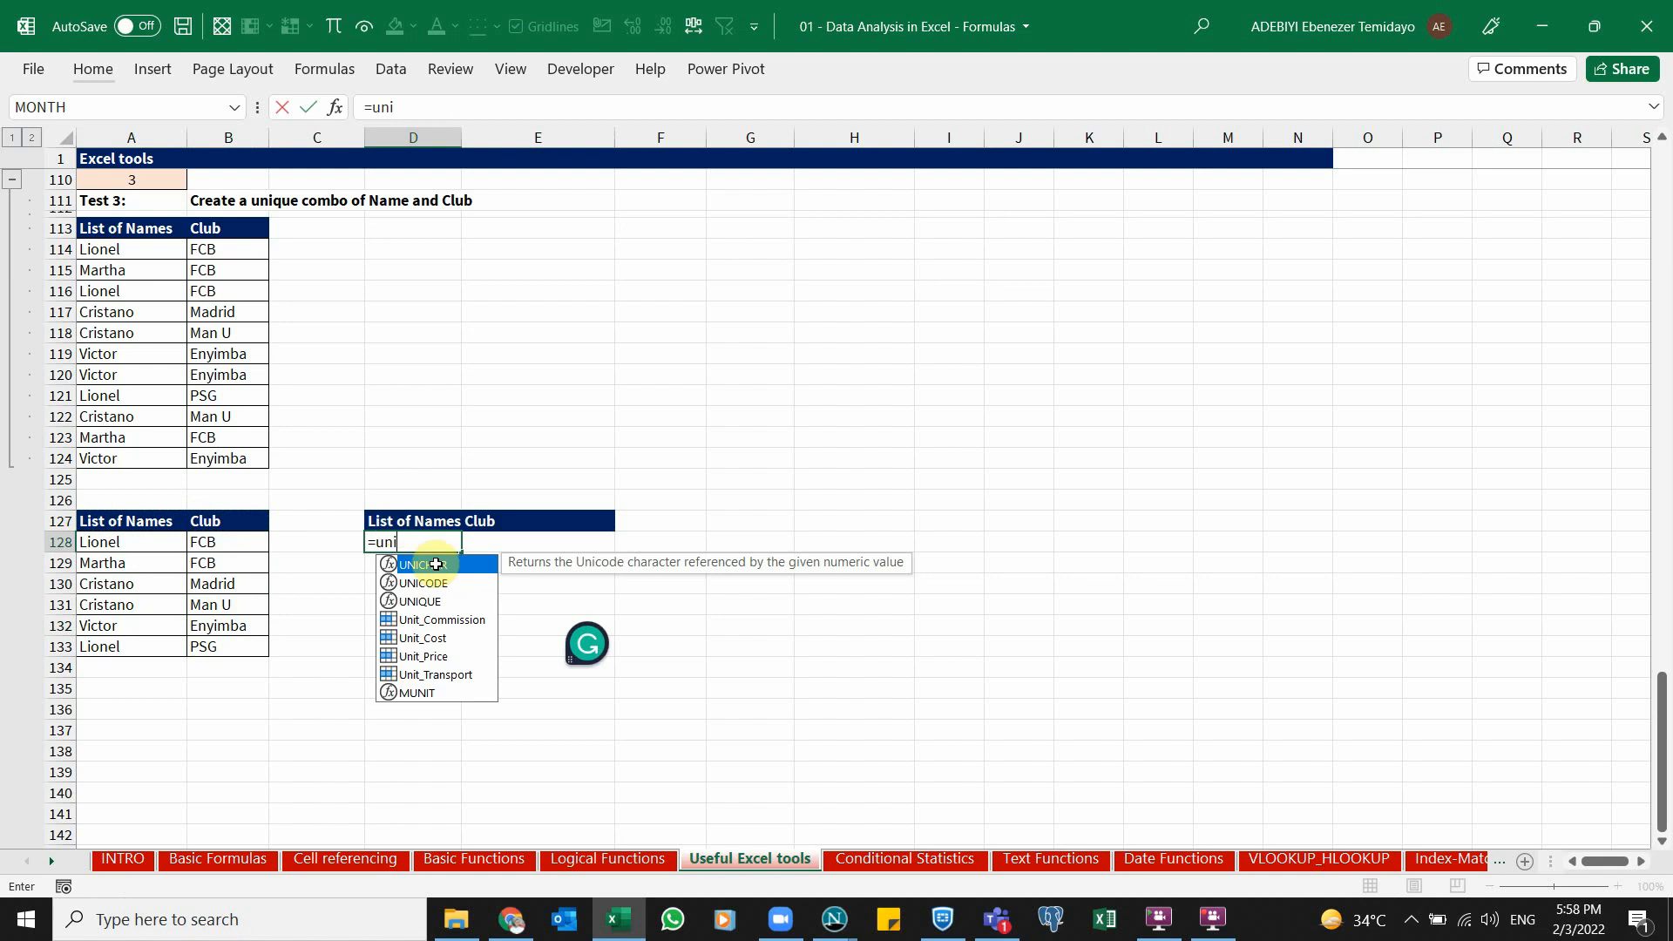
double_click(430, 601)
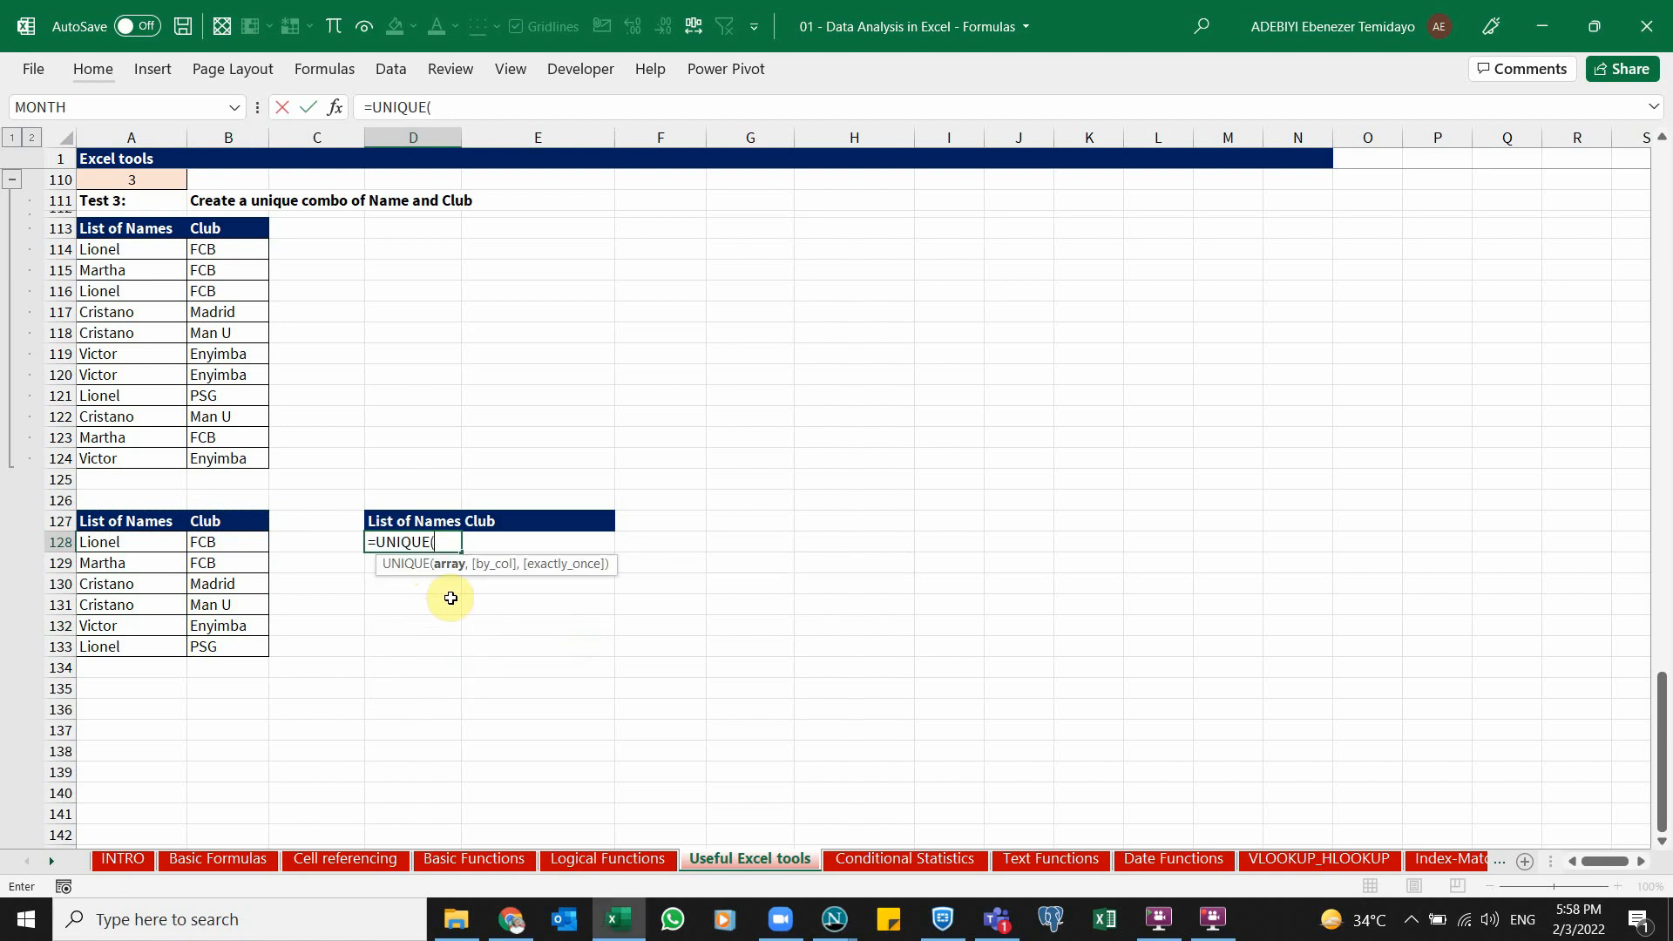
left_click_drag(139, 249, 229, 471)
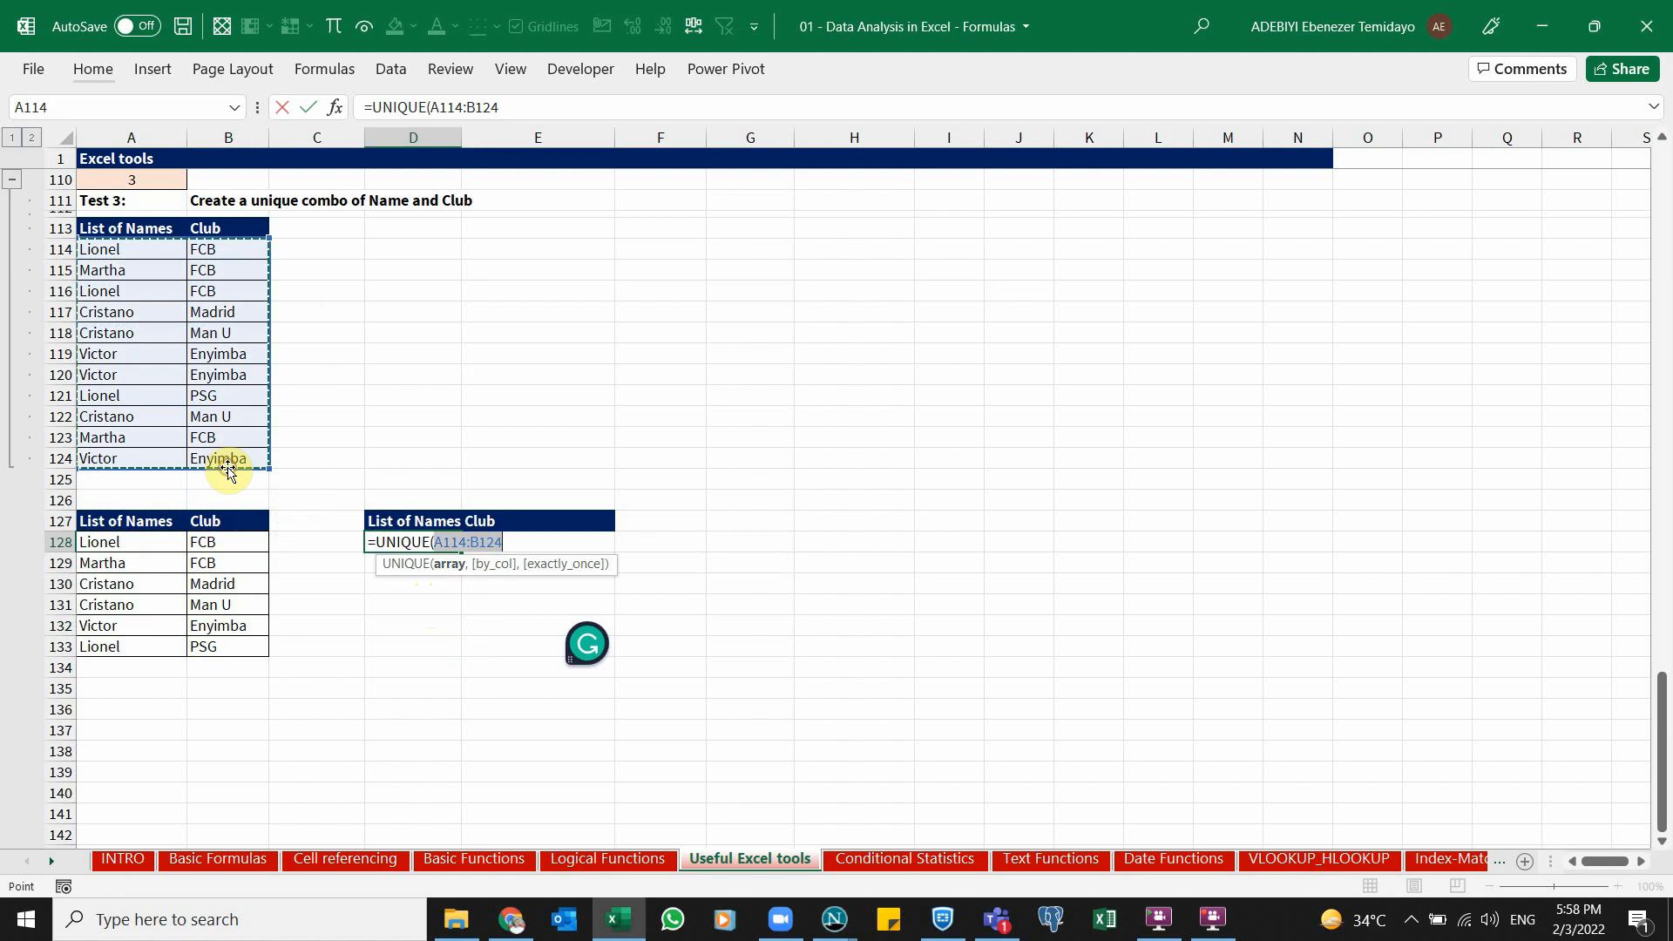
key("Return")
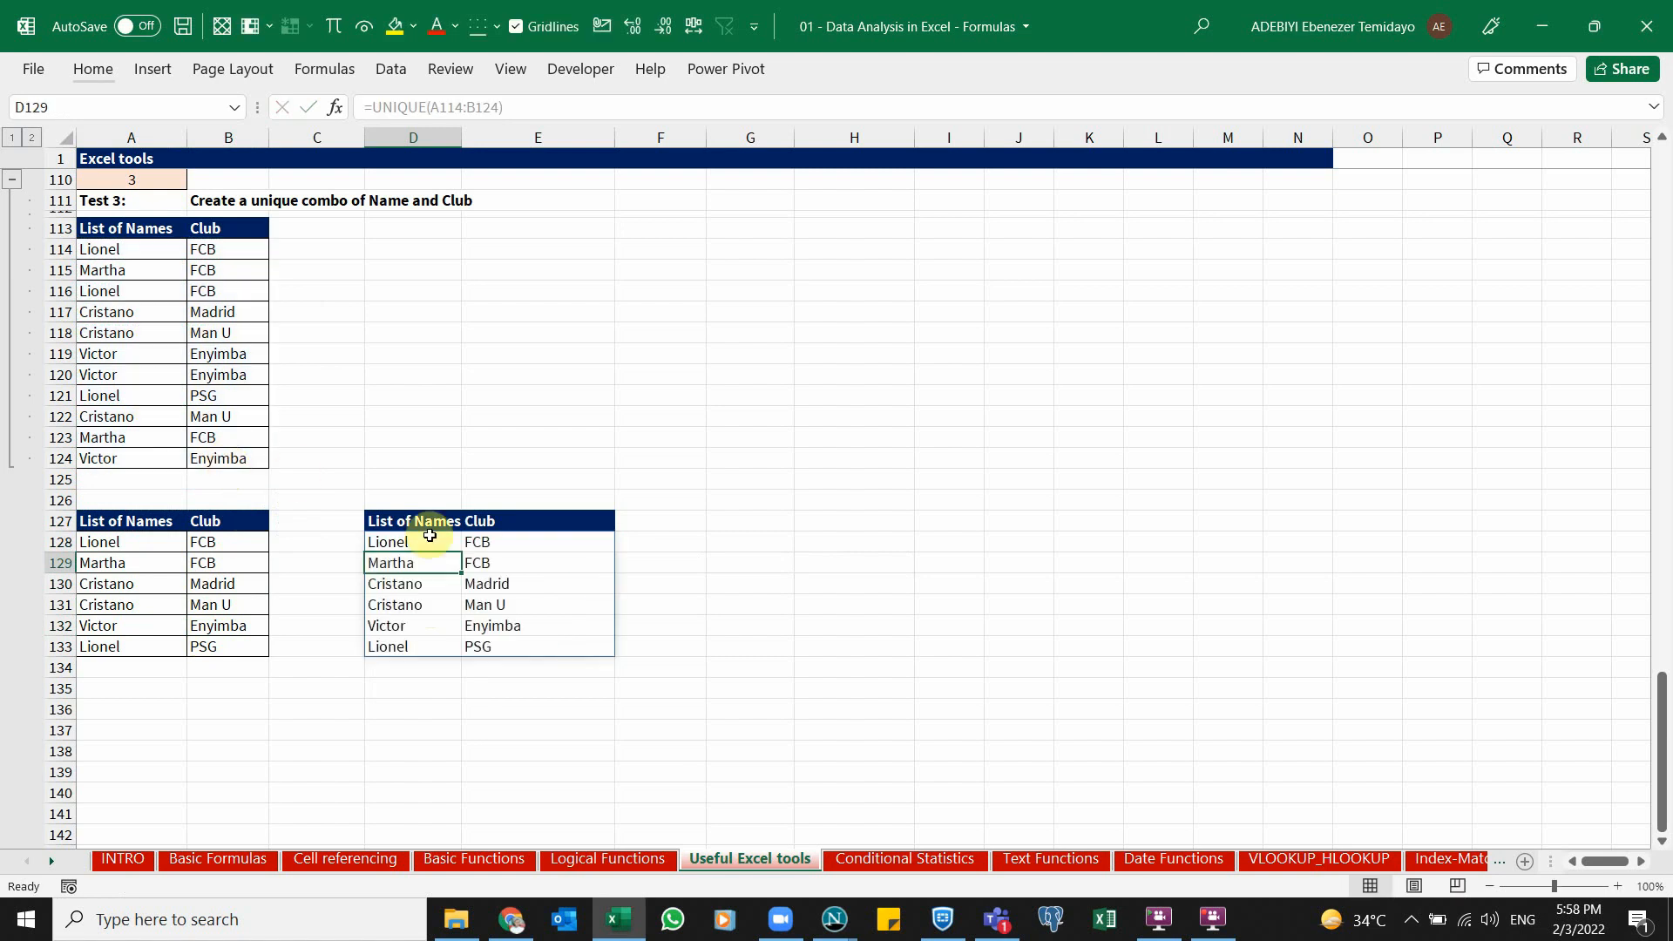